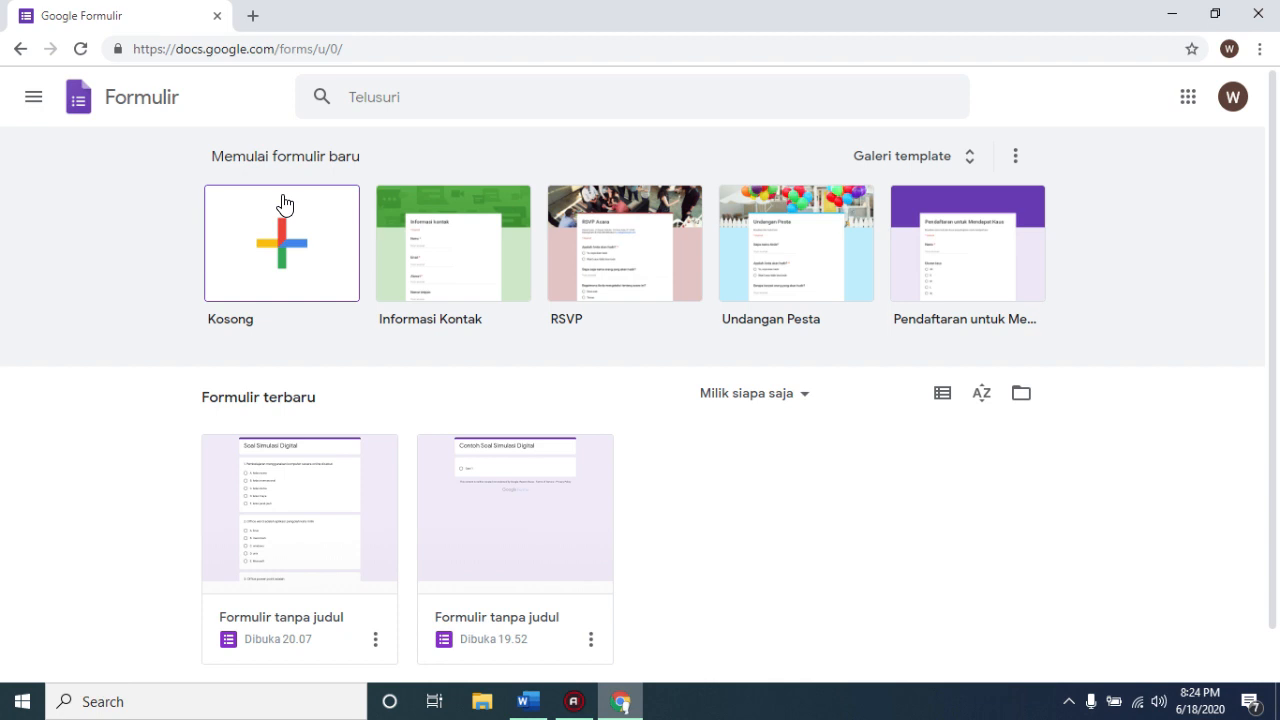
Create a blank form and set its title to "SOAL SIMULASI DIGITAL".
left_click(274, 232)
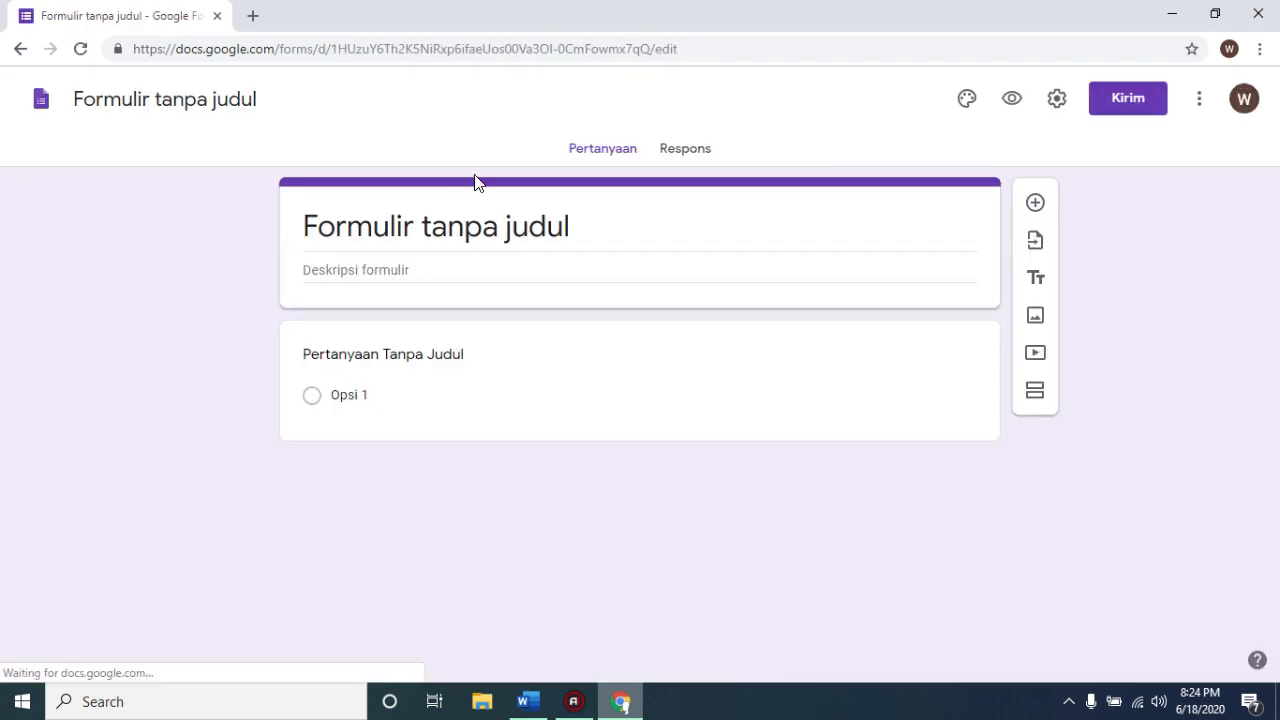
left_click(493, 231)
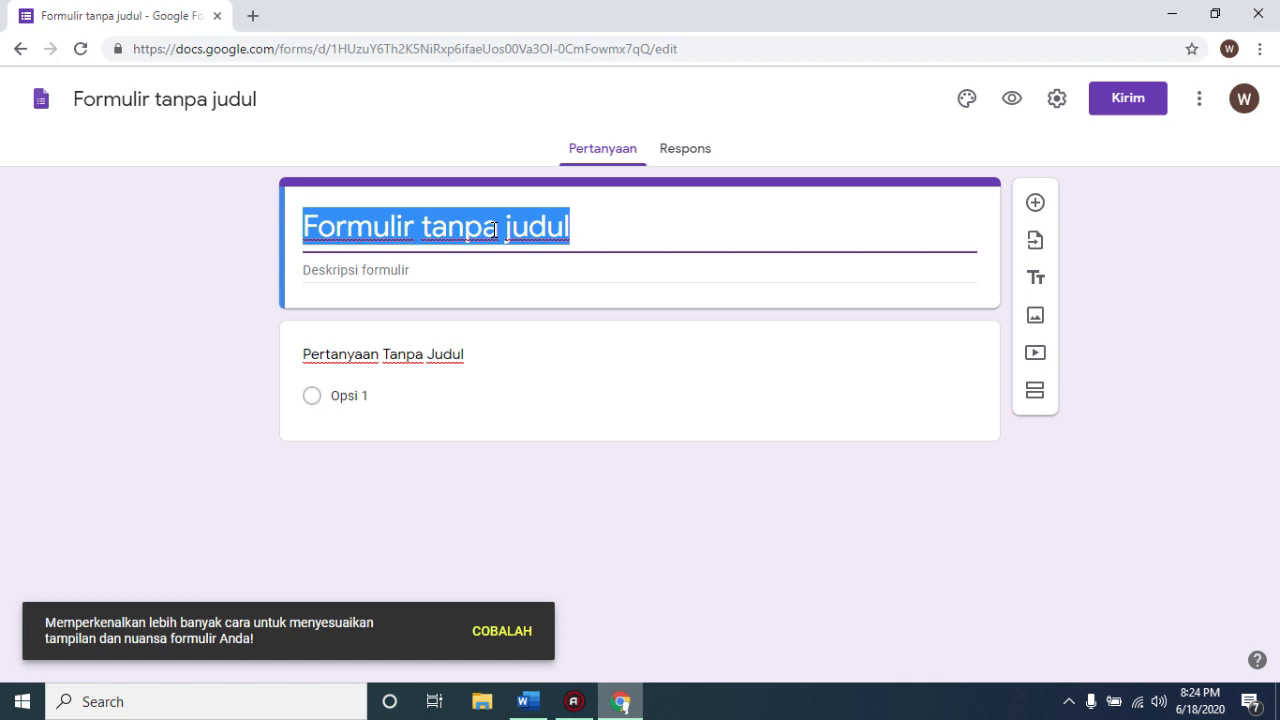
type("SO")
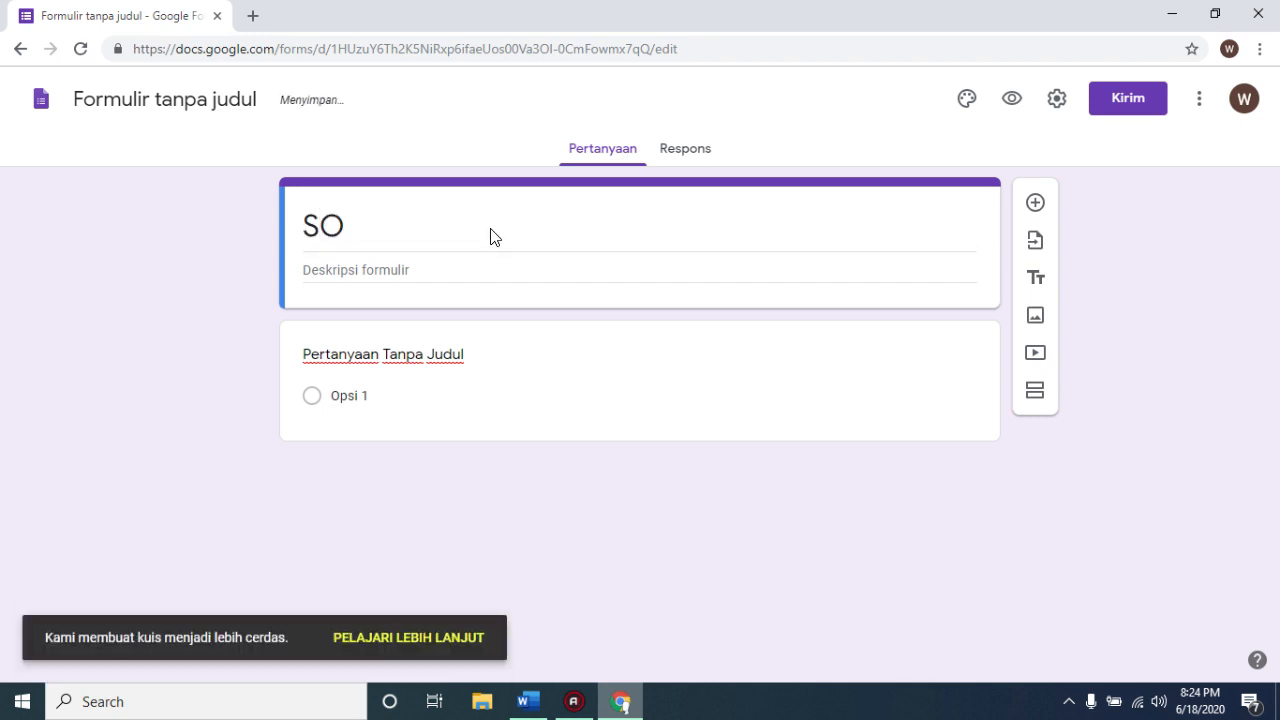
left_click(406, 239)
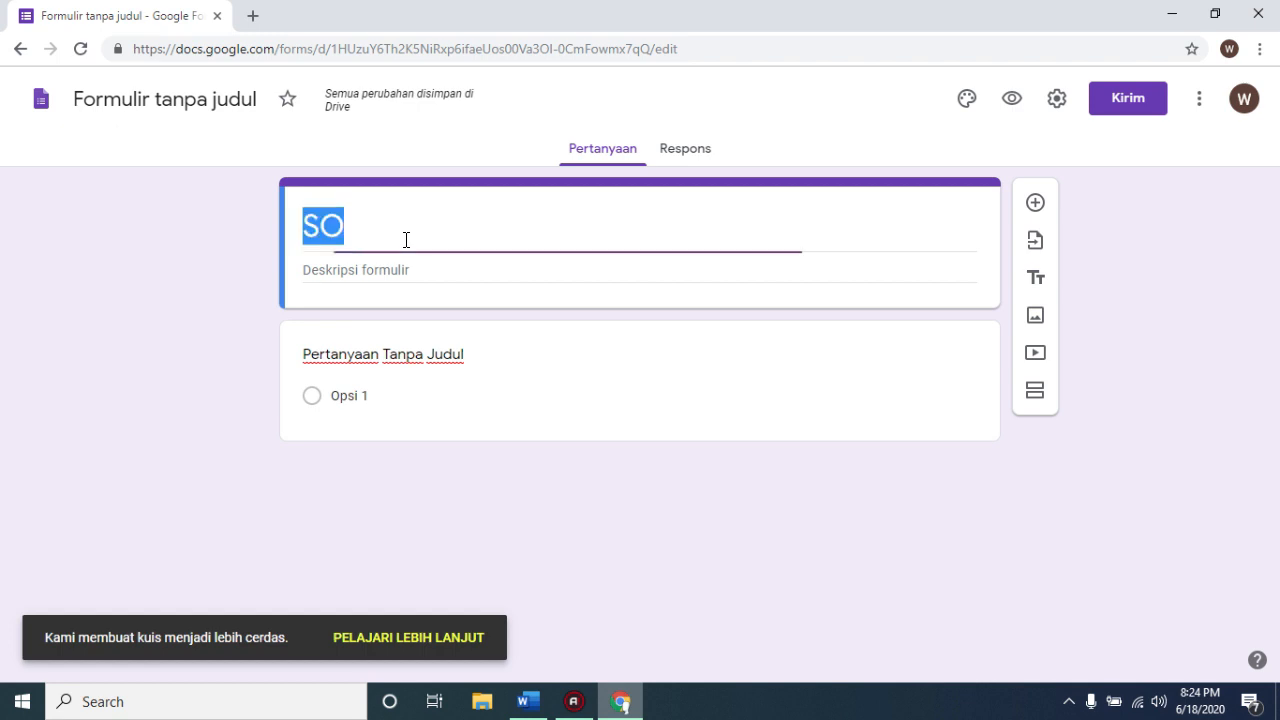
left_click(406, 223)
type("AL ")
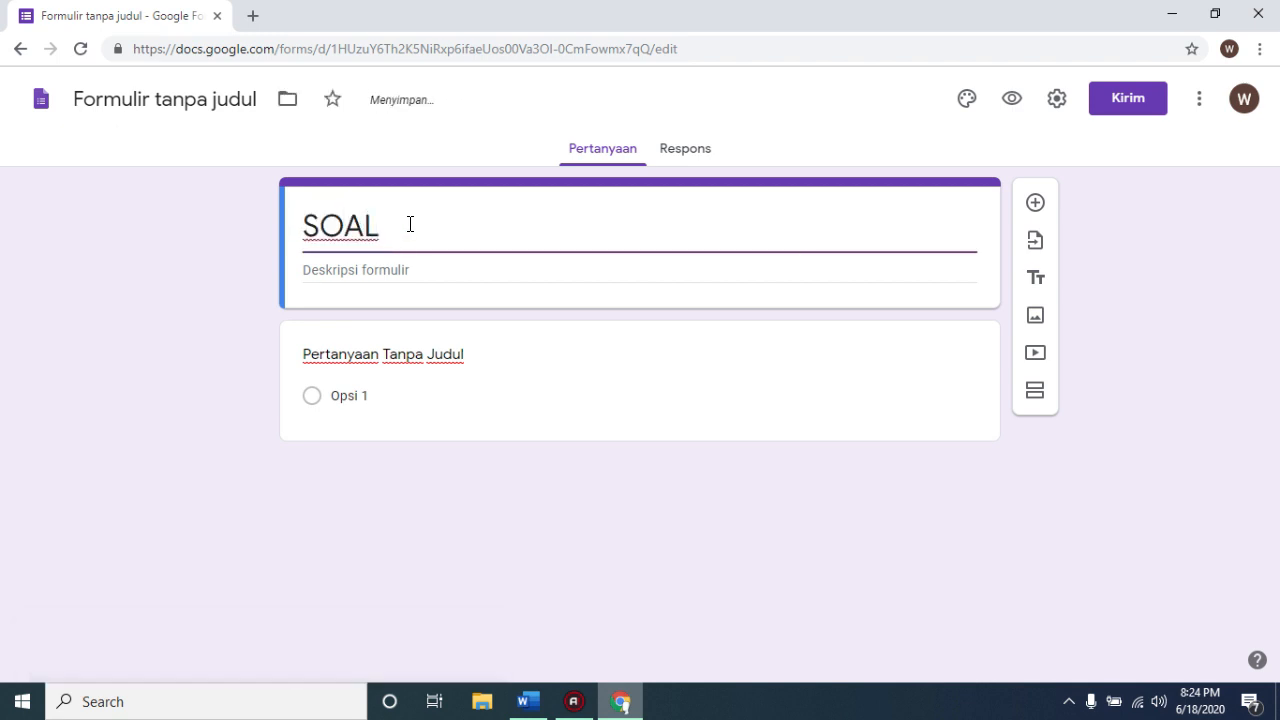
type("SIMULAS")
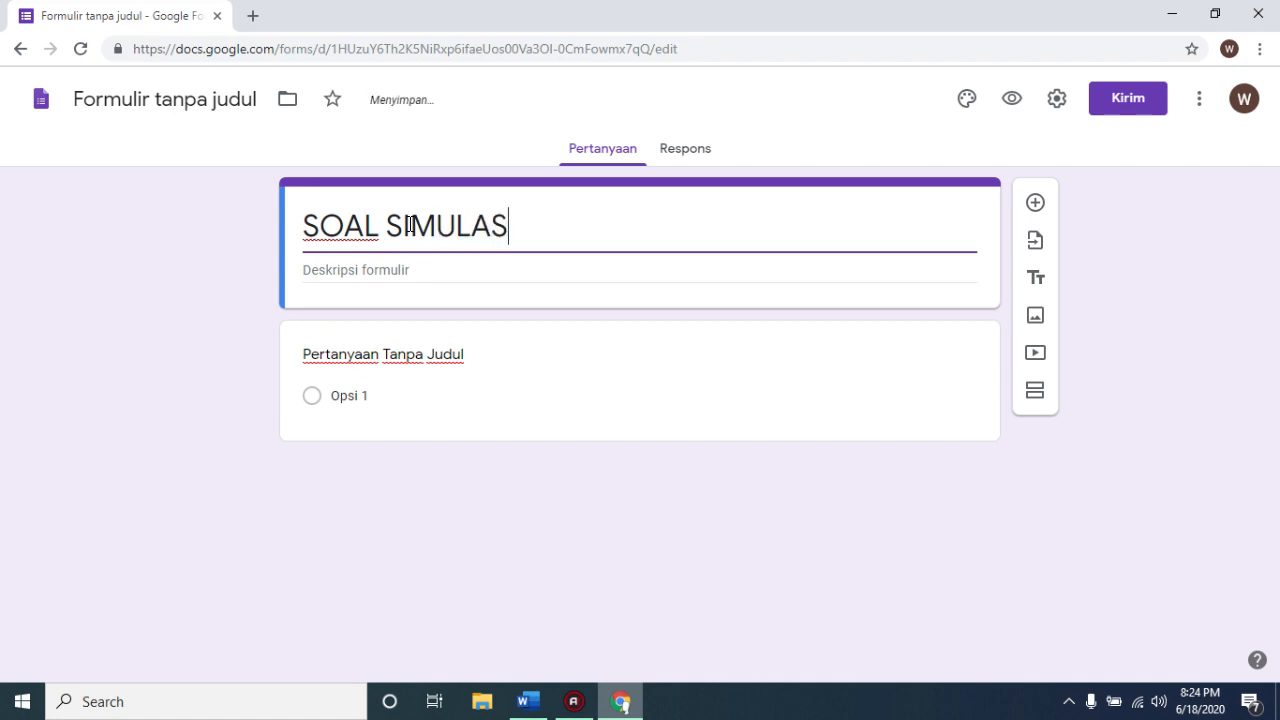
type("I DIGITAL")
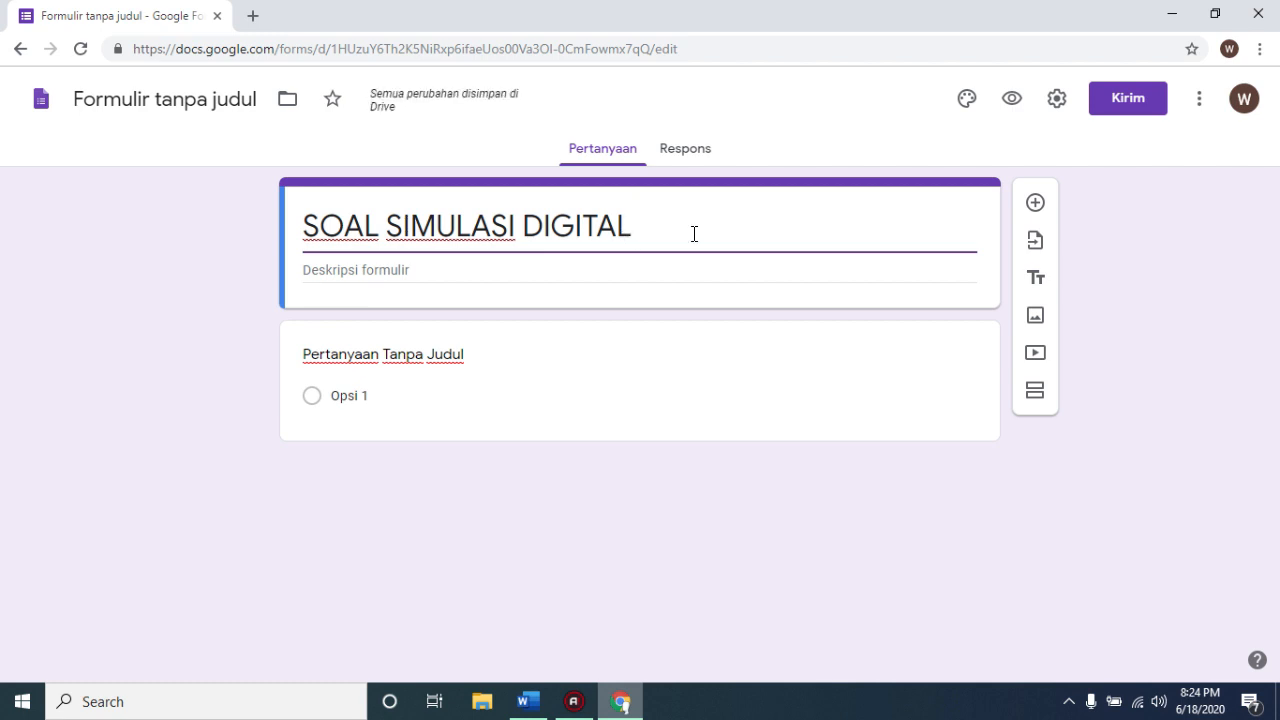
Title the first question "Nama Siswa" and make it required.
left_click(395, 393)
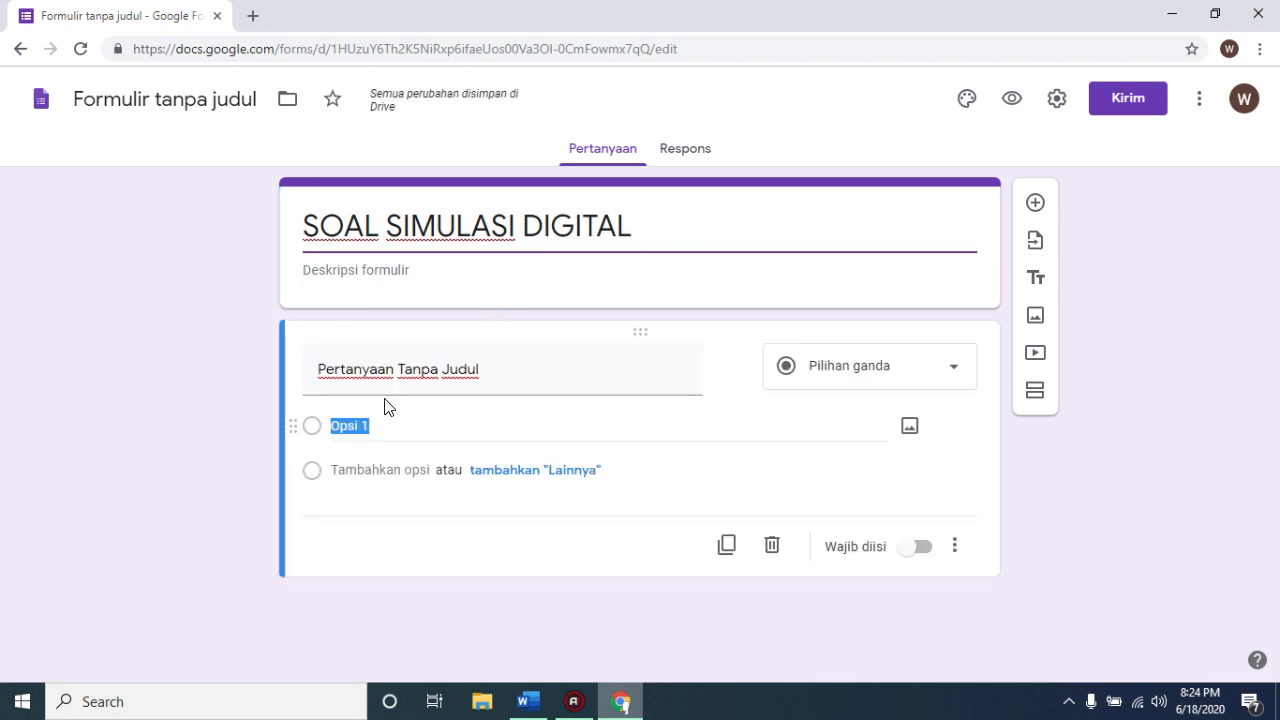
left_click(391, 370)
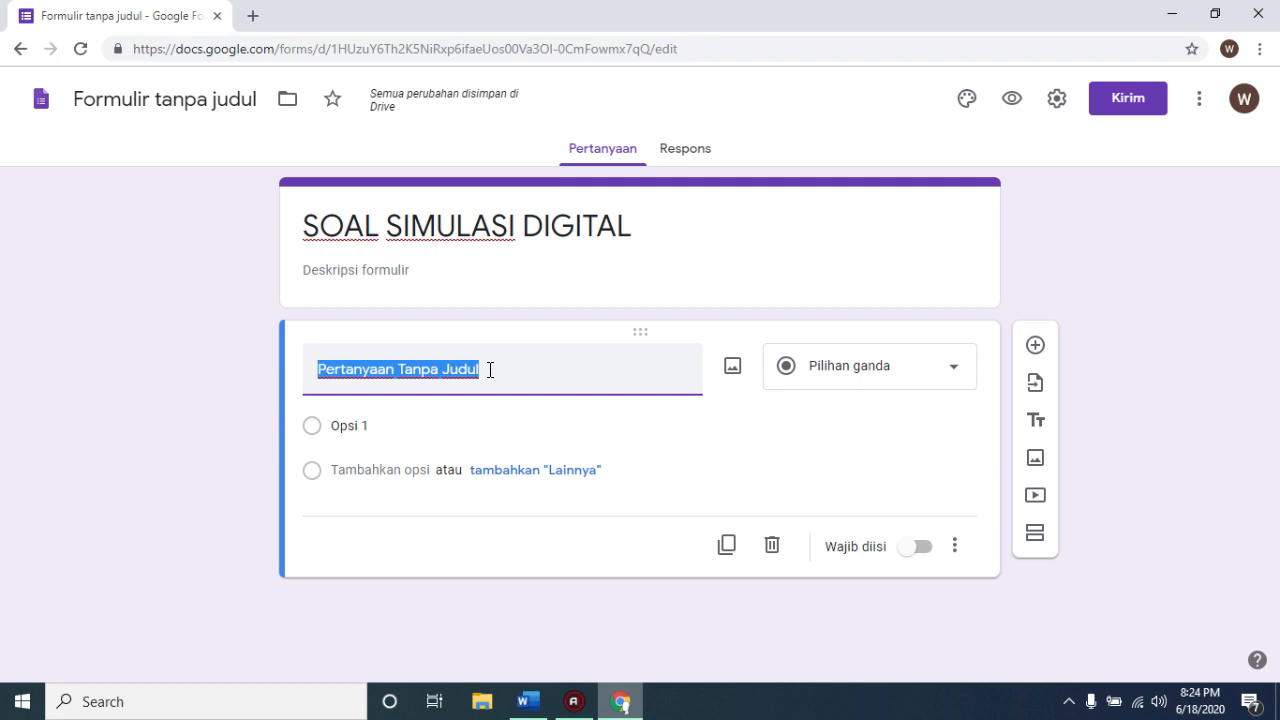
type("Nama ")
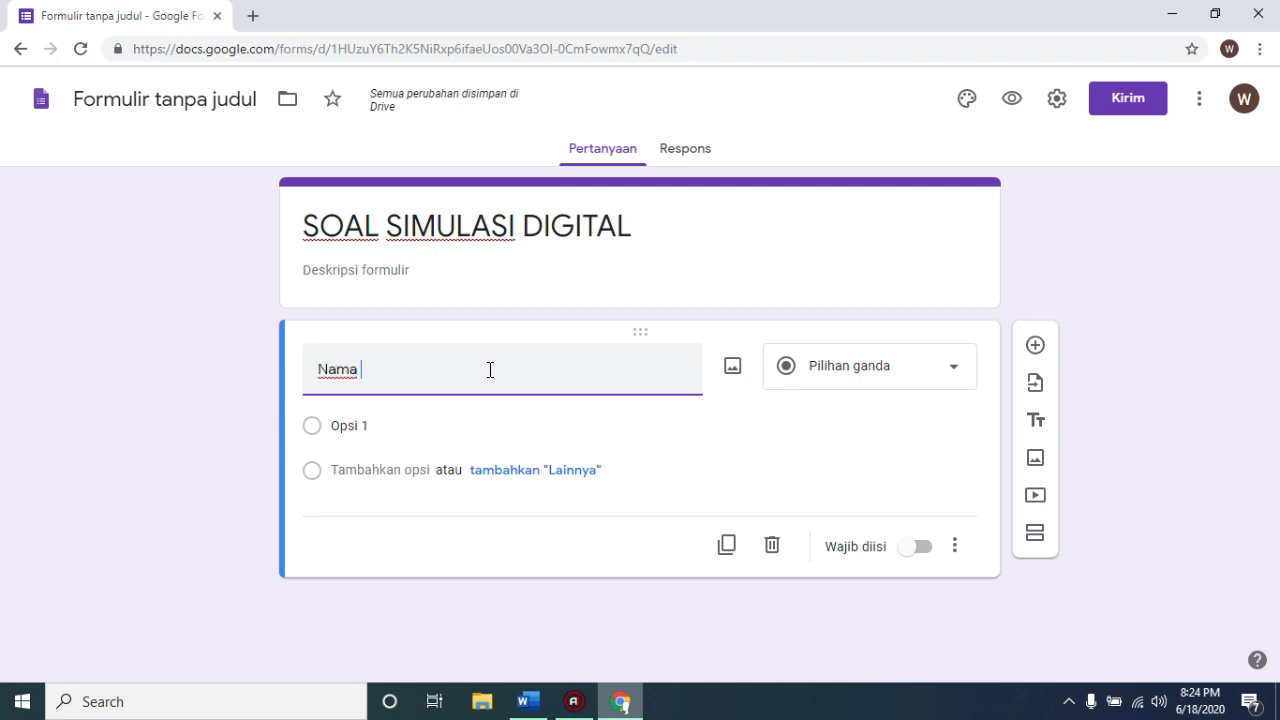
type("Siswa")
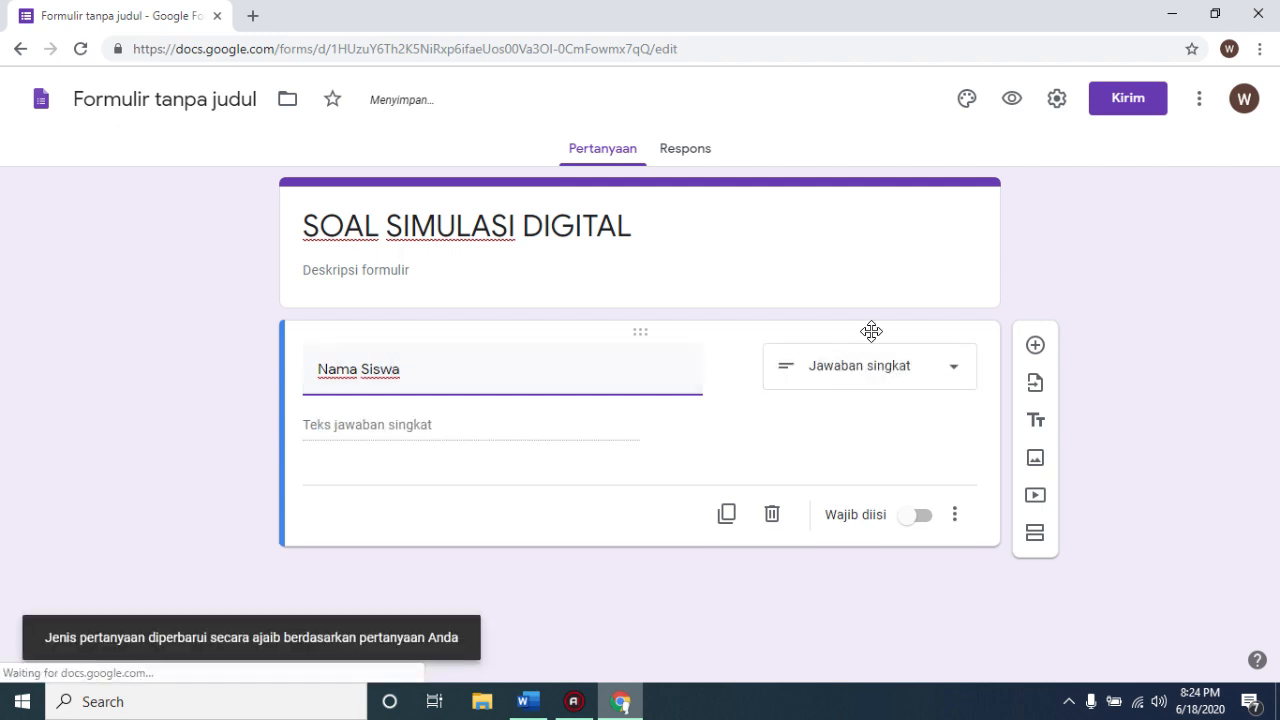
left_click(567, 422)
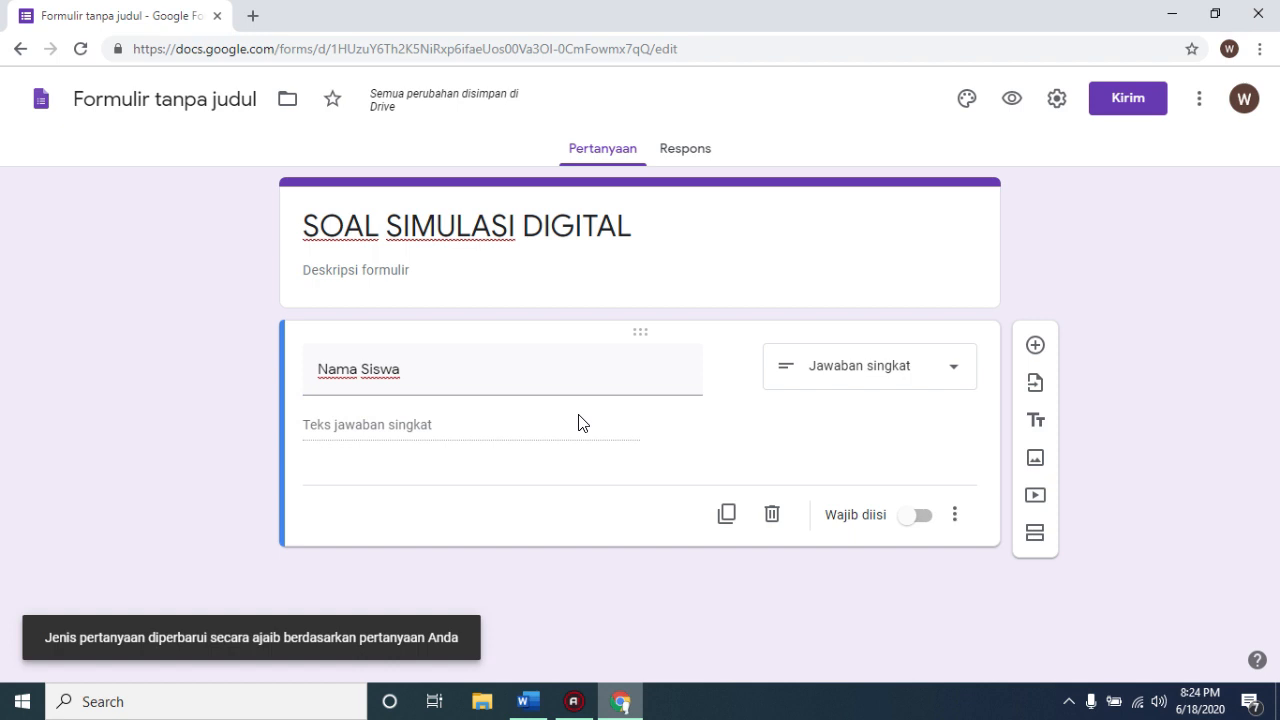
left_click(920, 516)
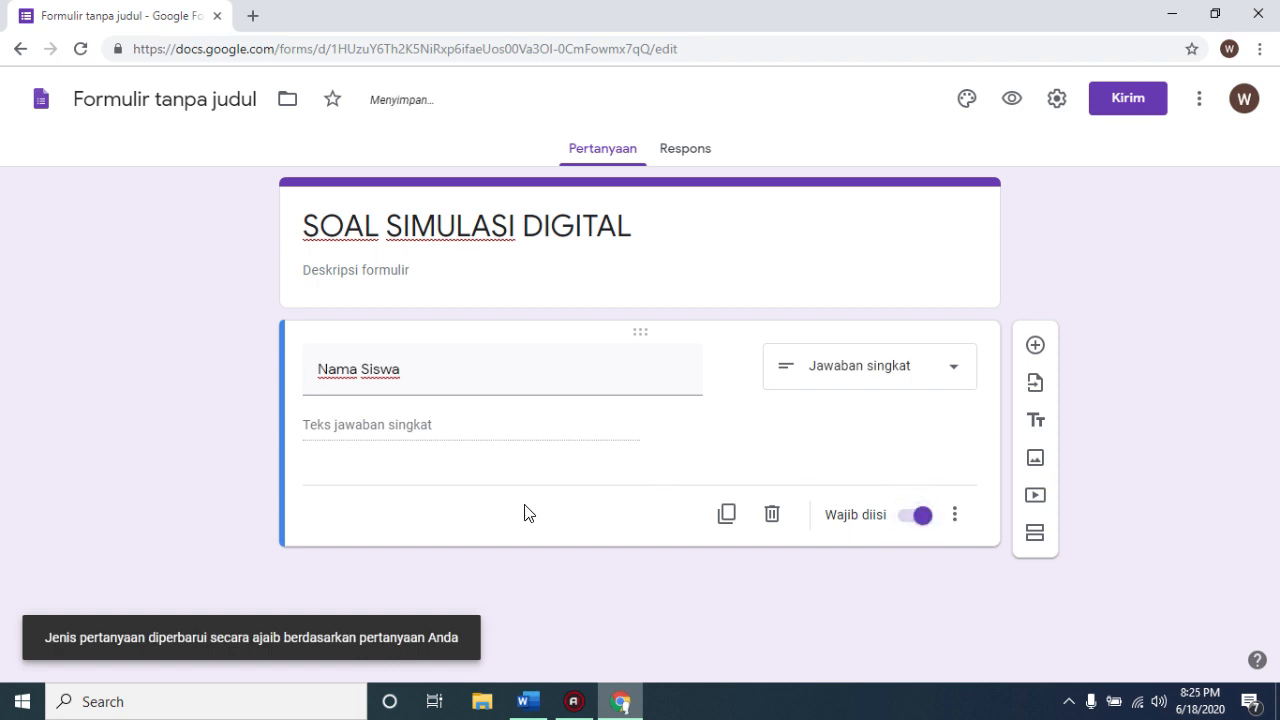
Add a second question titled "Kelas" and set its type to Kotak Centang.
left_click(1035, 345)
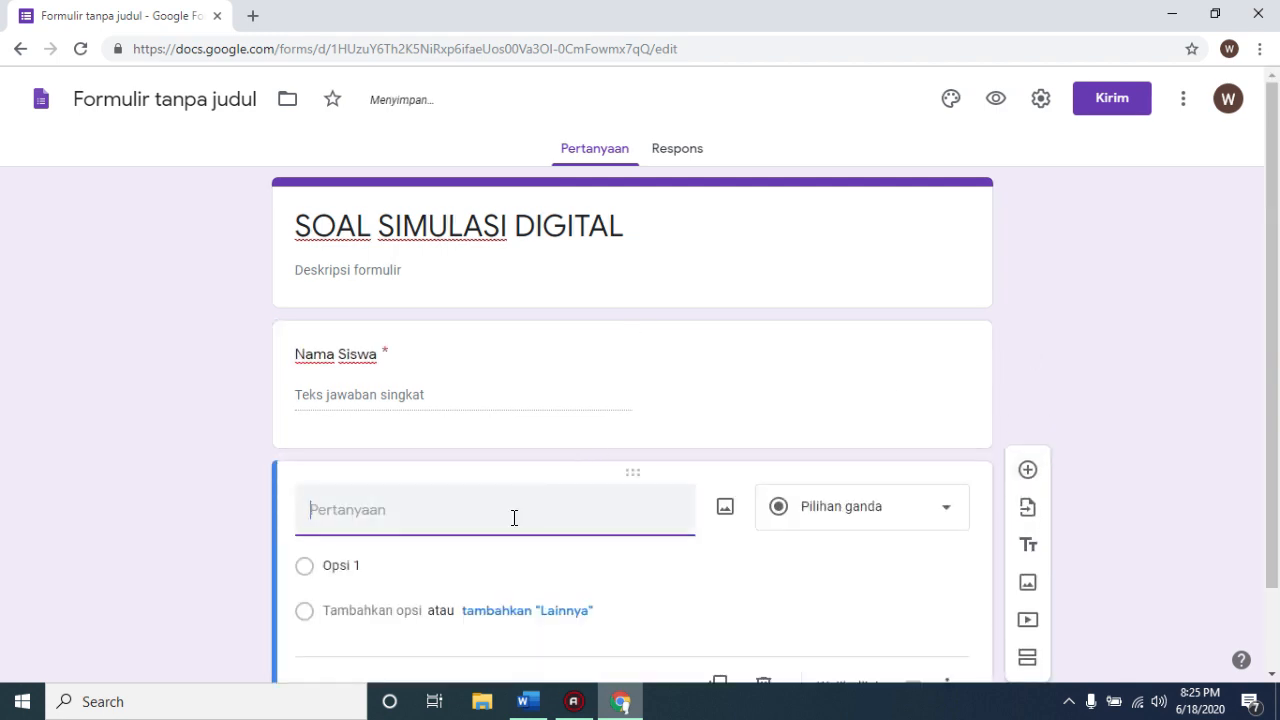
scroll(514, 522, "down", 1)
type("Kelas")
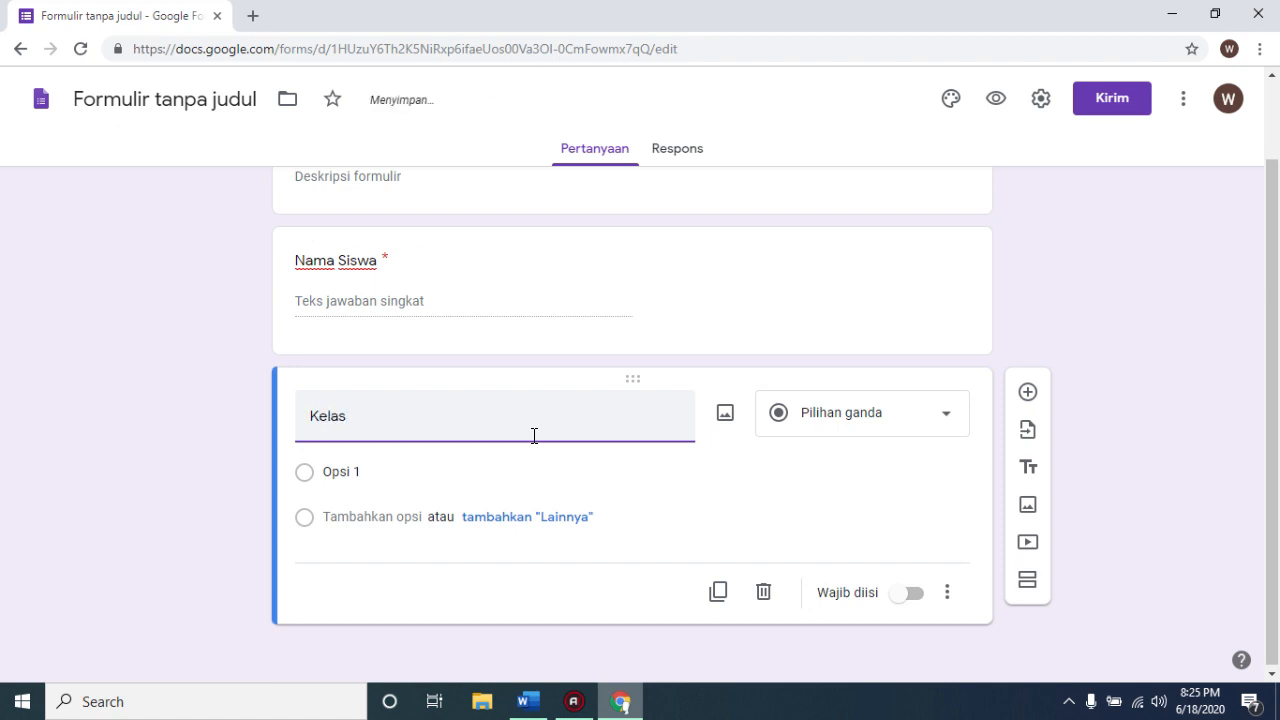
left_click(880, 422)
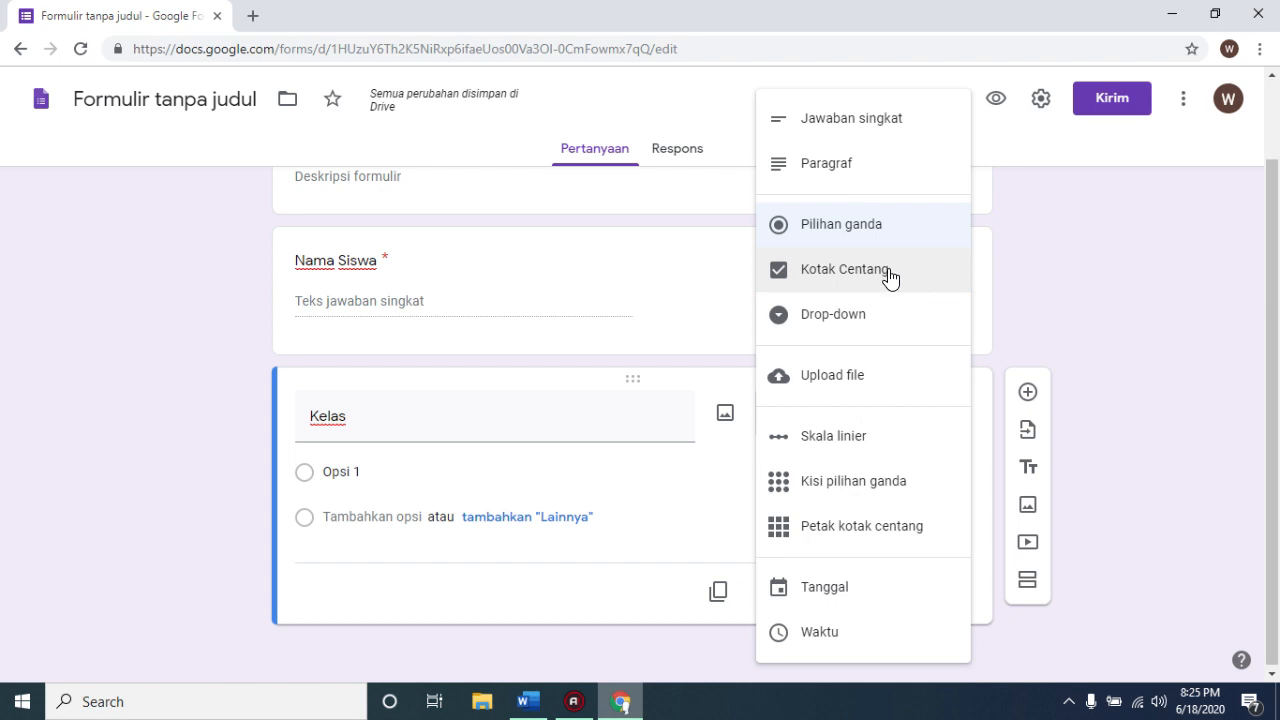
left_click(890, 277)
Give the Kelas question the options "X A", "X B" and "X C", and make it required.
left_click(392, 479)
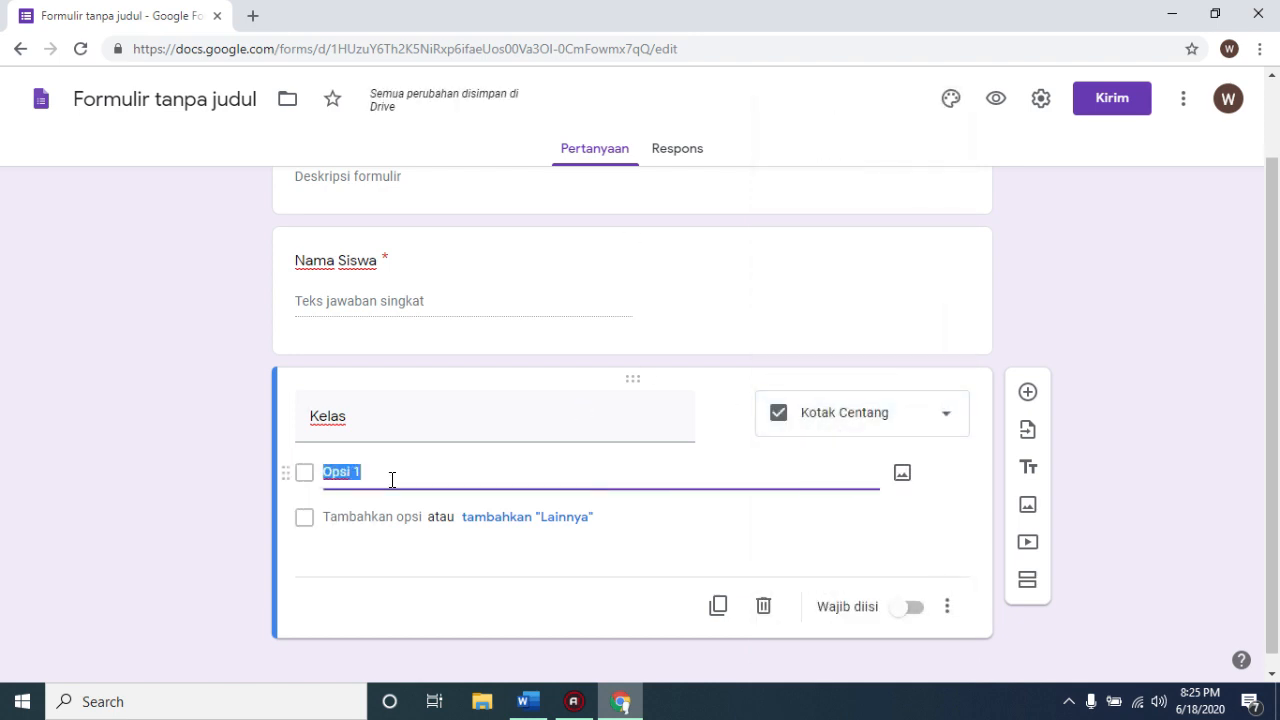
type("X A")
left_click(372, 516)
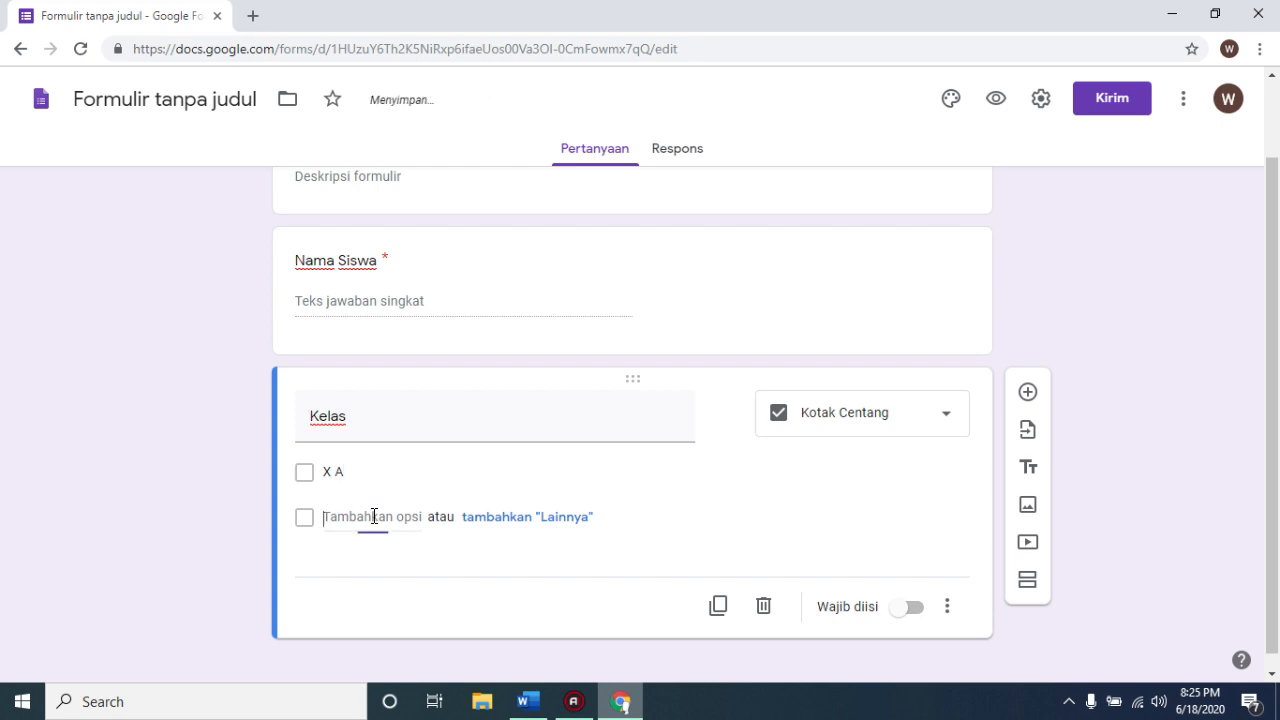
type("X")
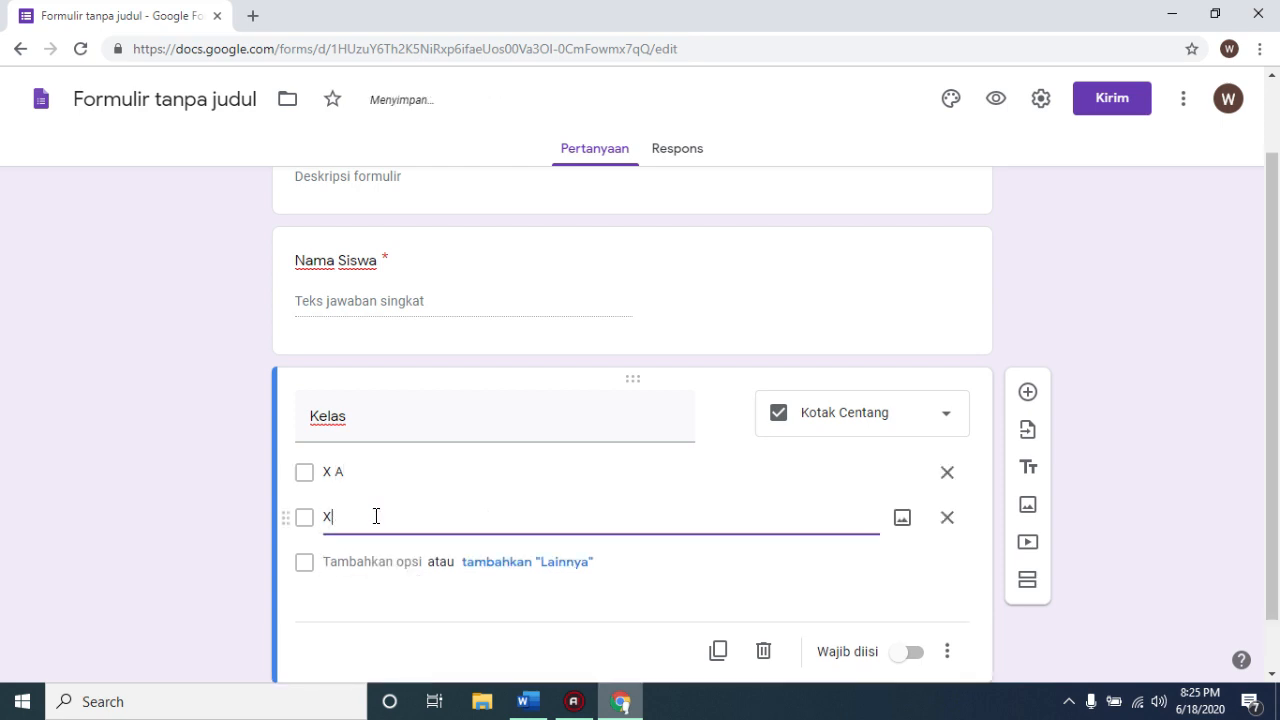
type(" B")
left_click(334, 562)
type("X ")
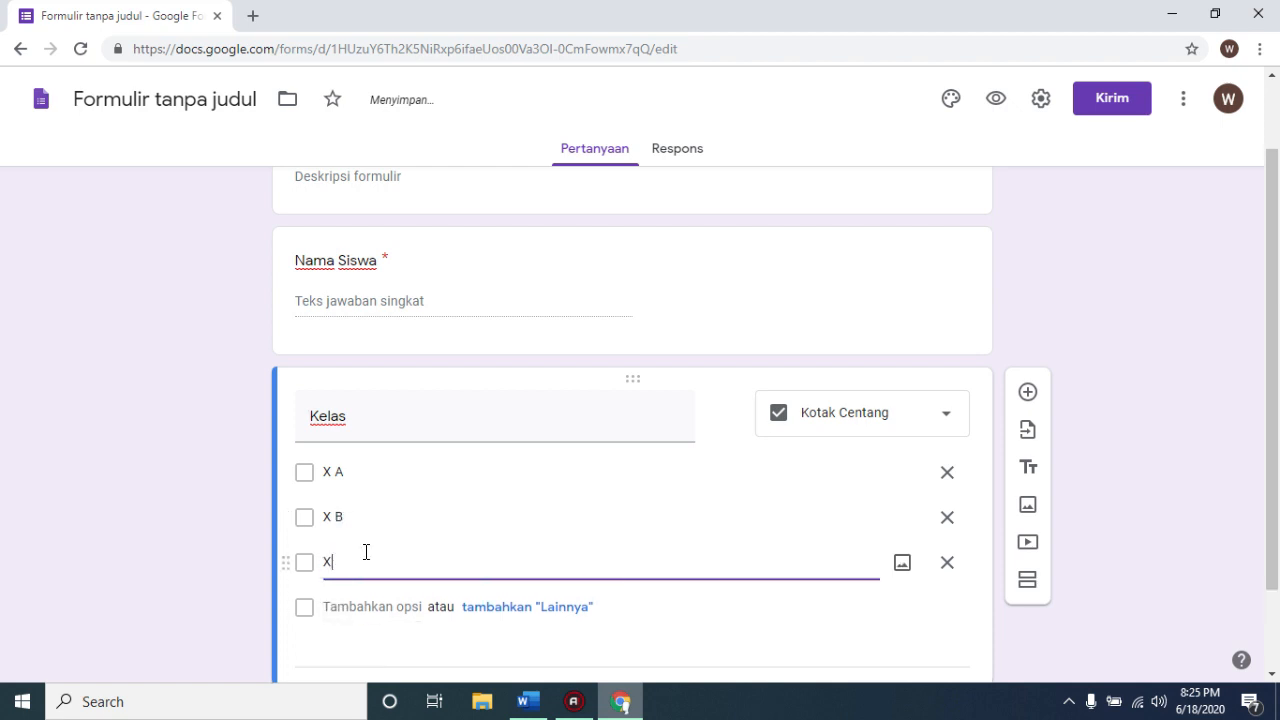
type("C")
scroll(562, 458, "down", 1)
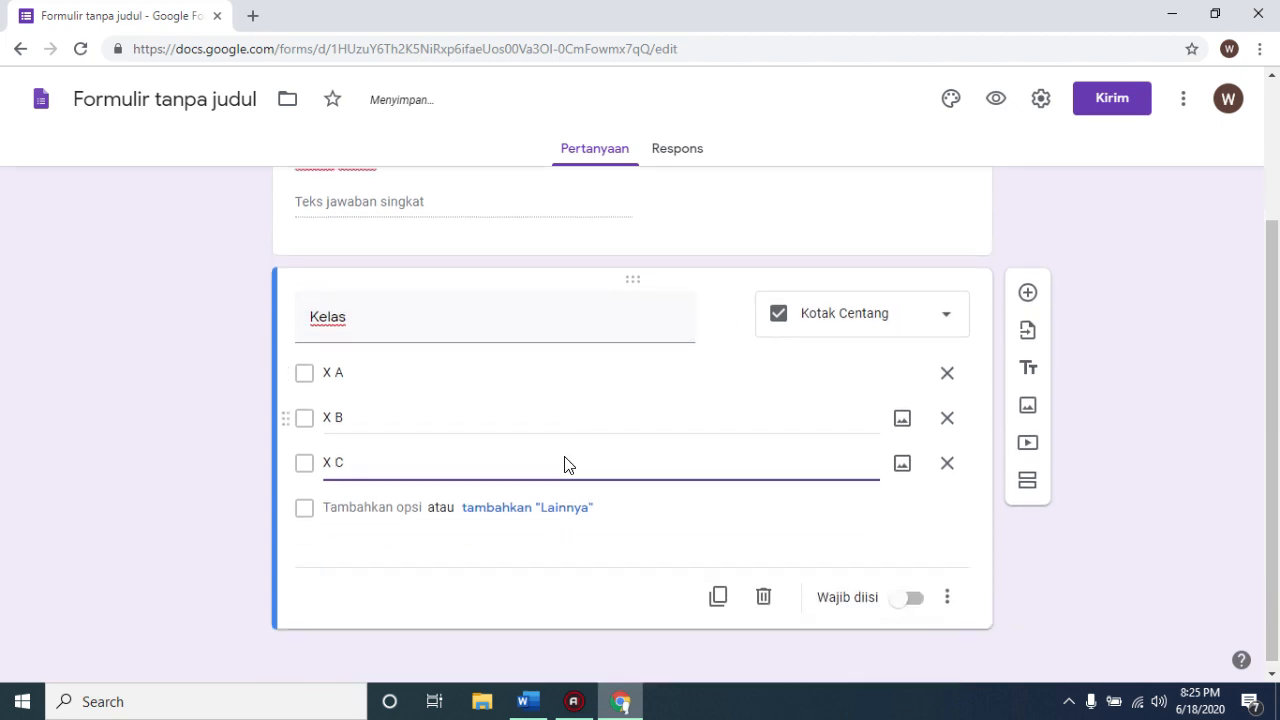
left_click(916, 592)
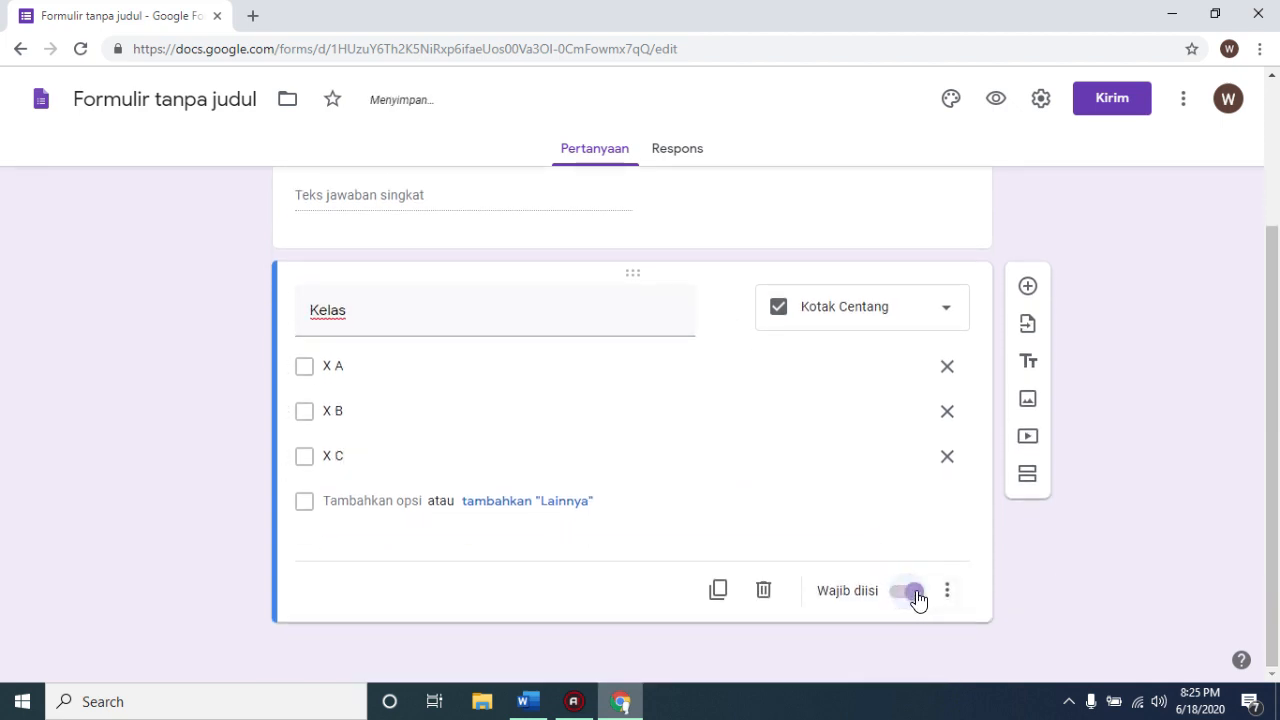
Add a new empty question below the Kelas question.
left_click(1027, 287)
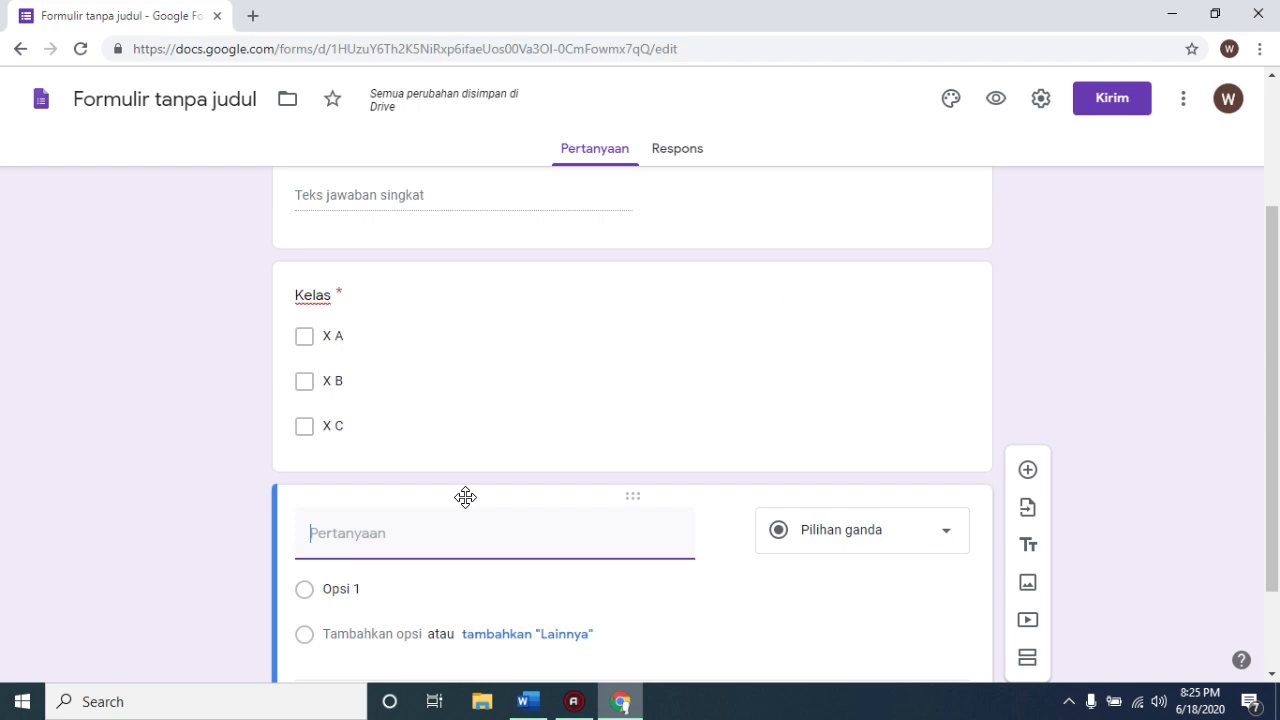
scroll(520, 491, "down", 2)
scroll(1008, 235, "up", 1)
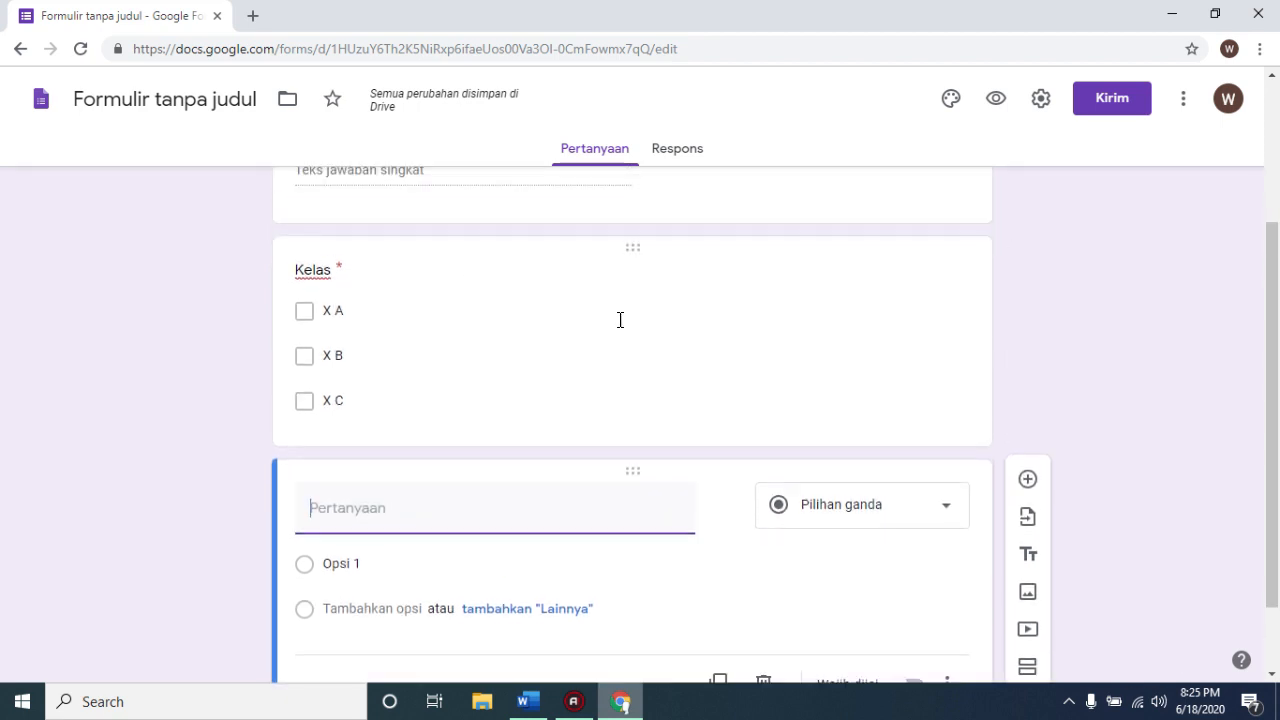
Make the form a quiz in its settings, stop respondents from seeing "Jawaban yang benar", and save.
left_click(1044, 102)
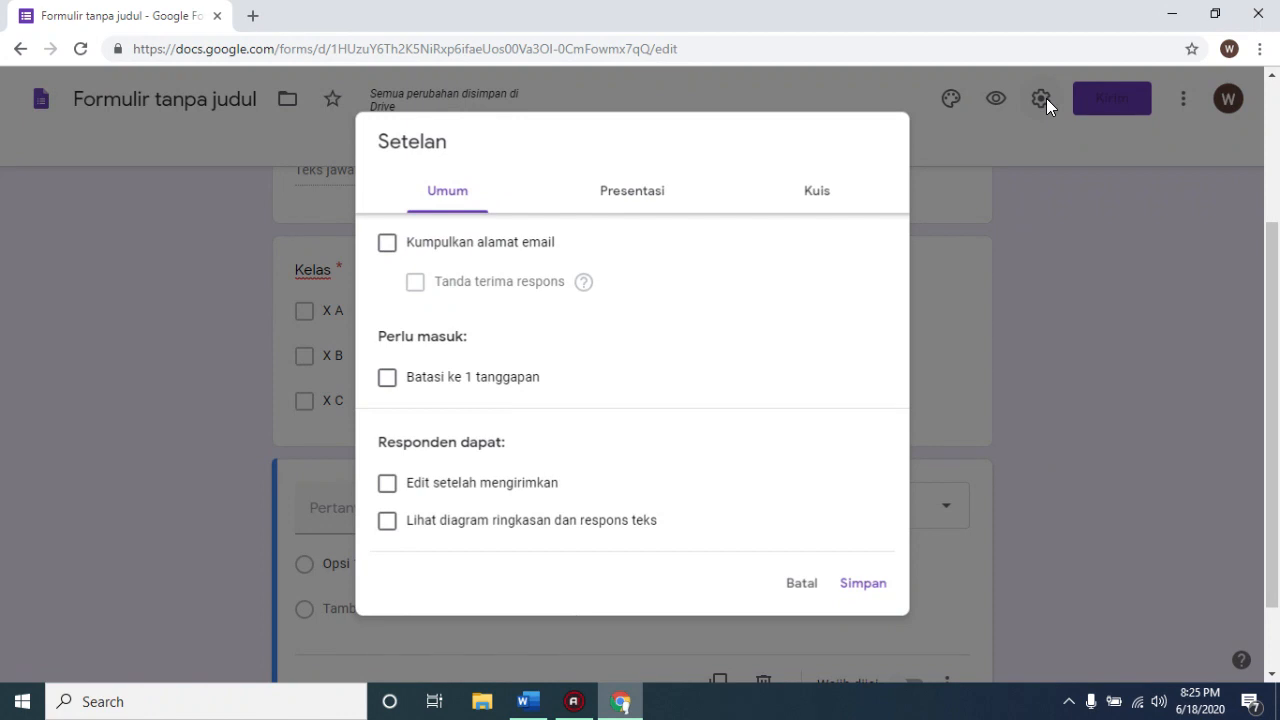
left_click(649, 199)
left_click(809, 193)
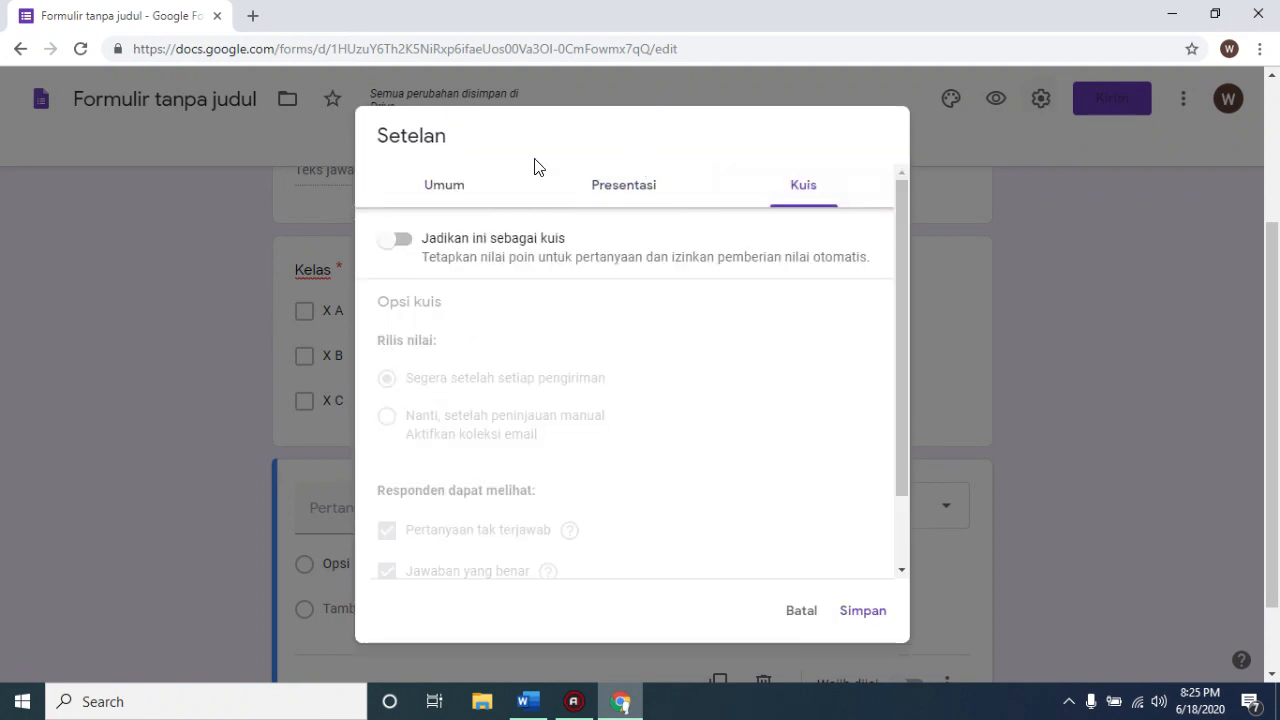
left_click(398, 240)
scroll(699, 390, "down", 1)
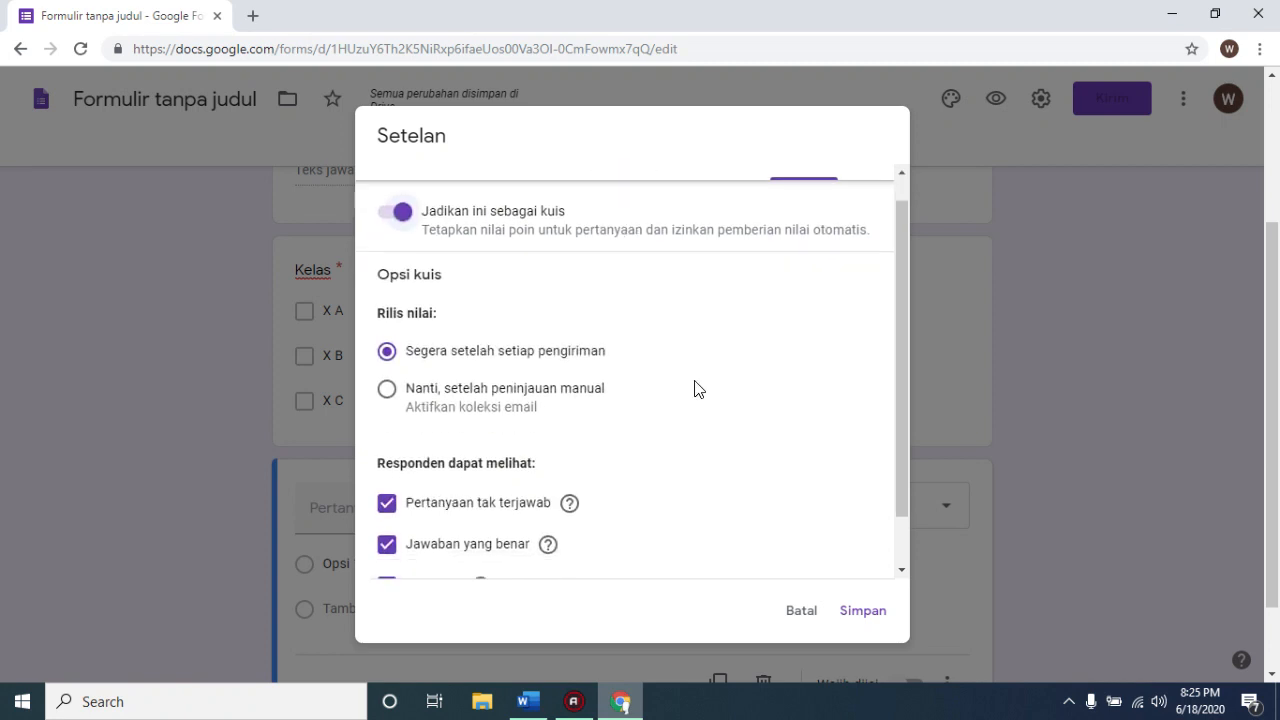
scroll(699, 390, "down", 2)
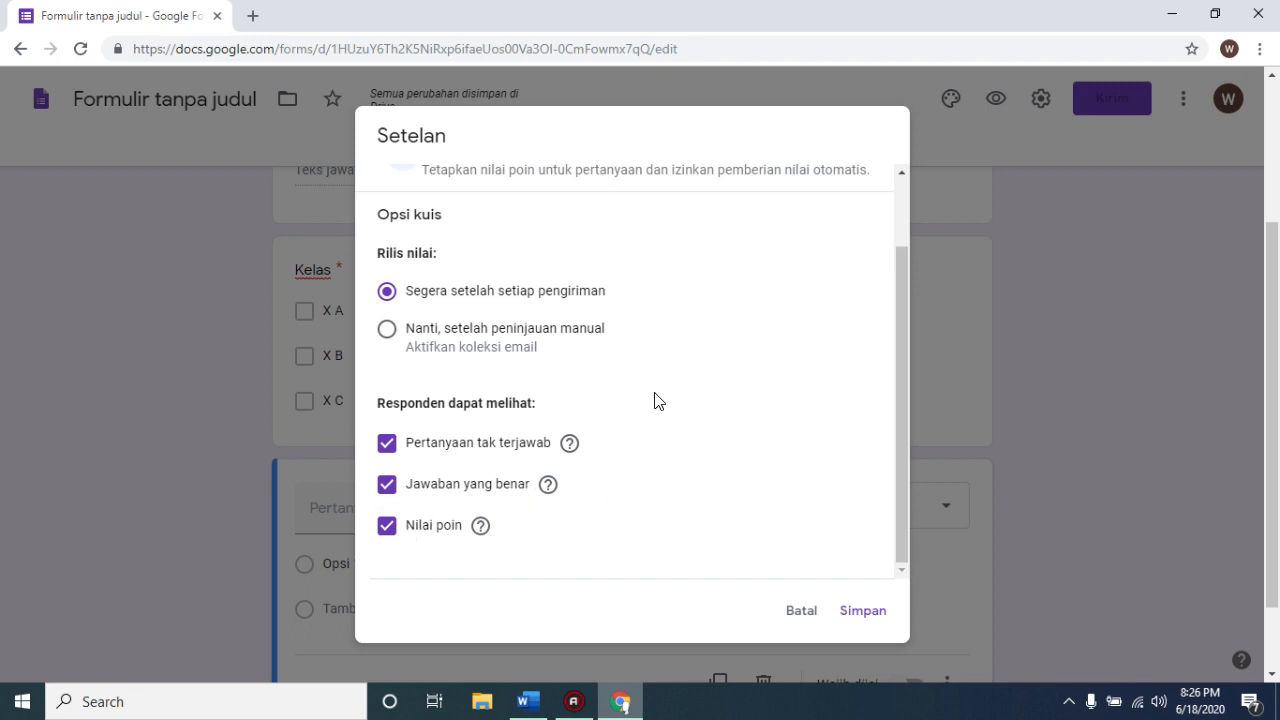
left_click(388, 489)
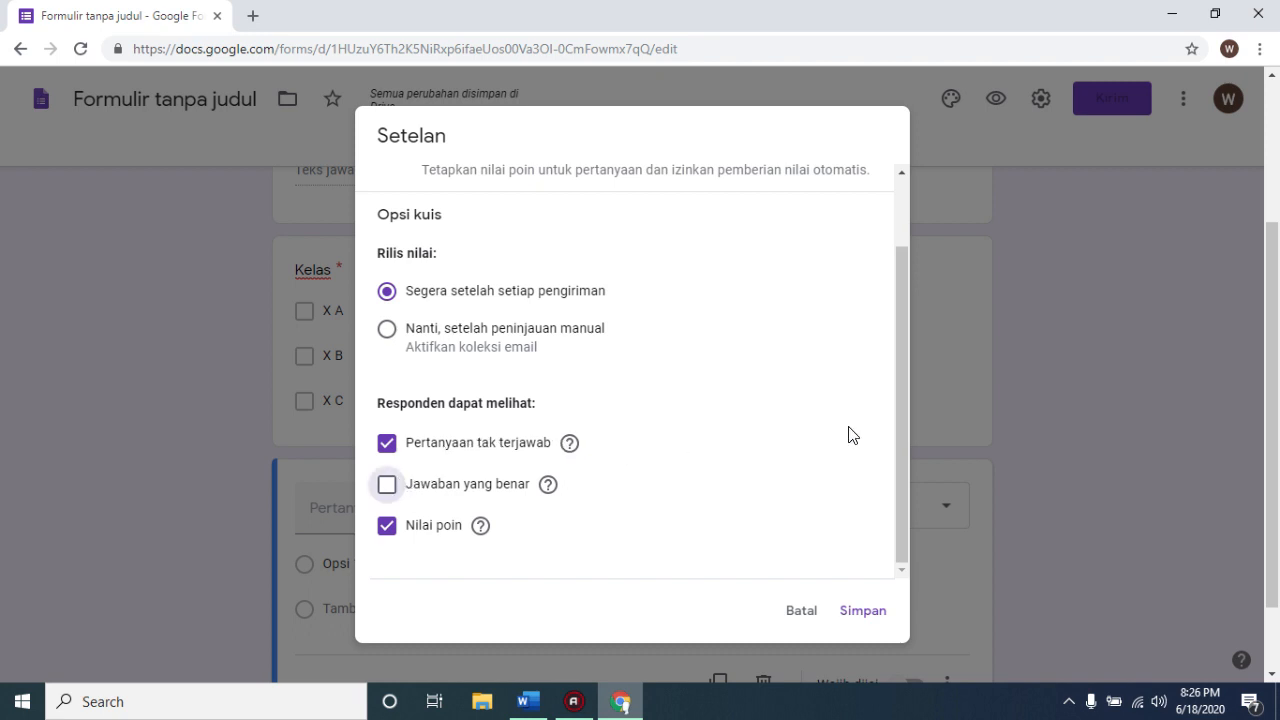
left_click(865, 608)
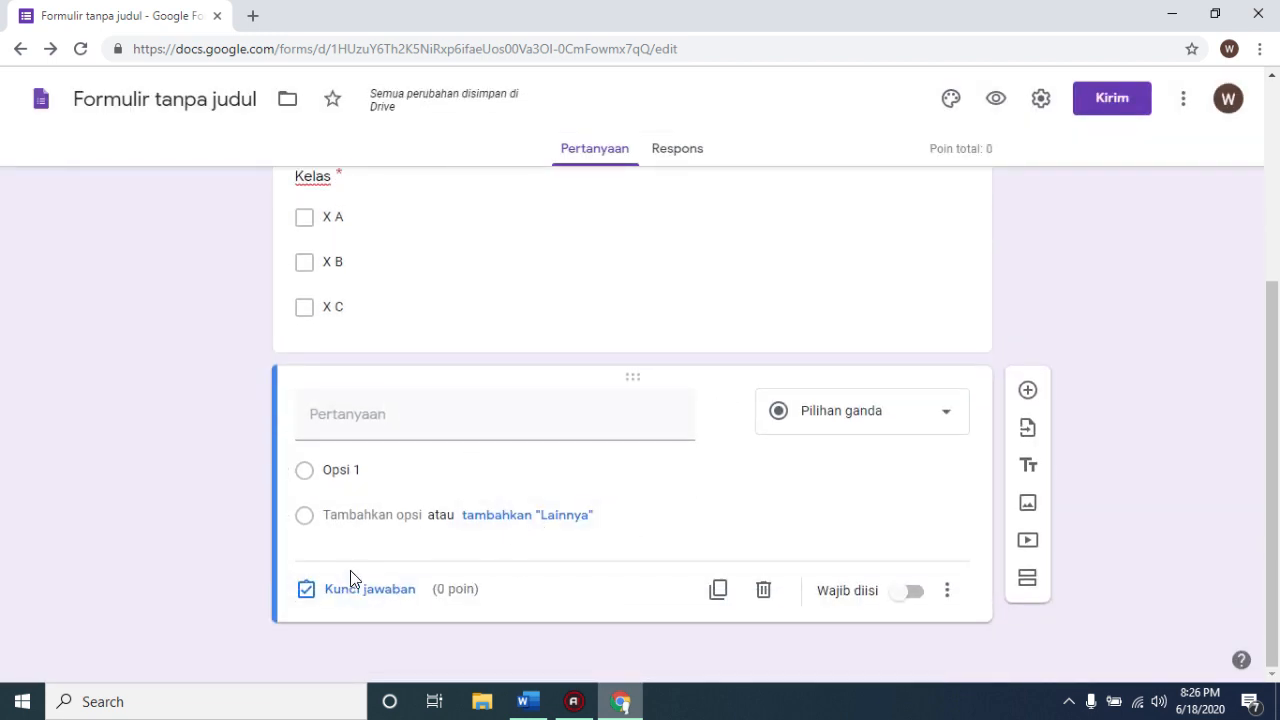
Set the empty multiple-choice question's score to 4 points and duplicate the question three times.
left_click(352, 591)
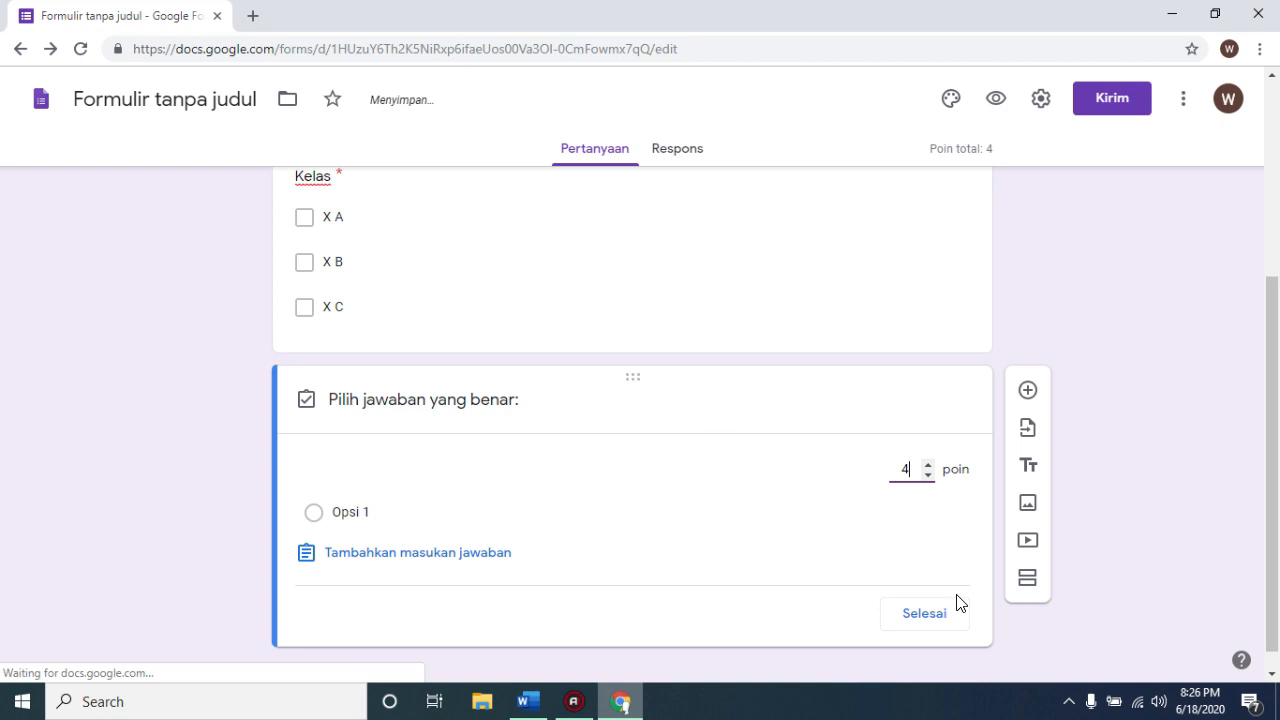
left_click(941, 619)
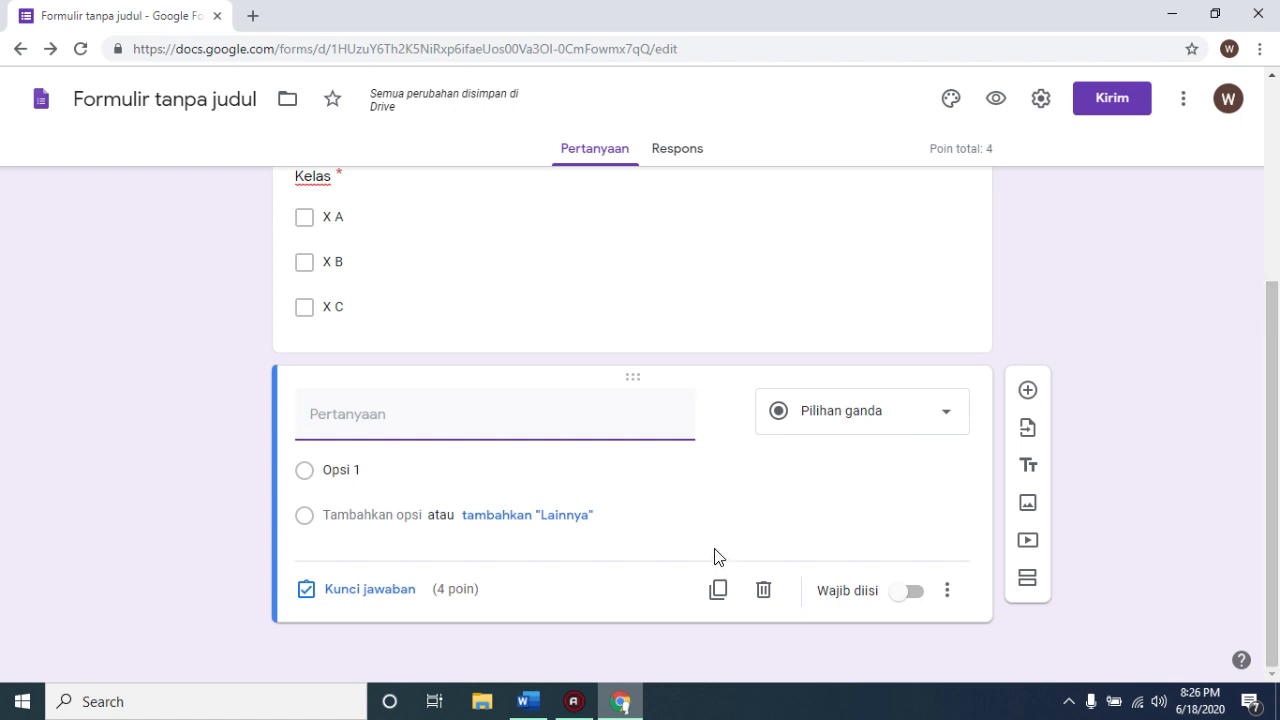
left_click(718, 590)
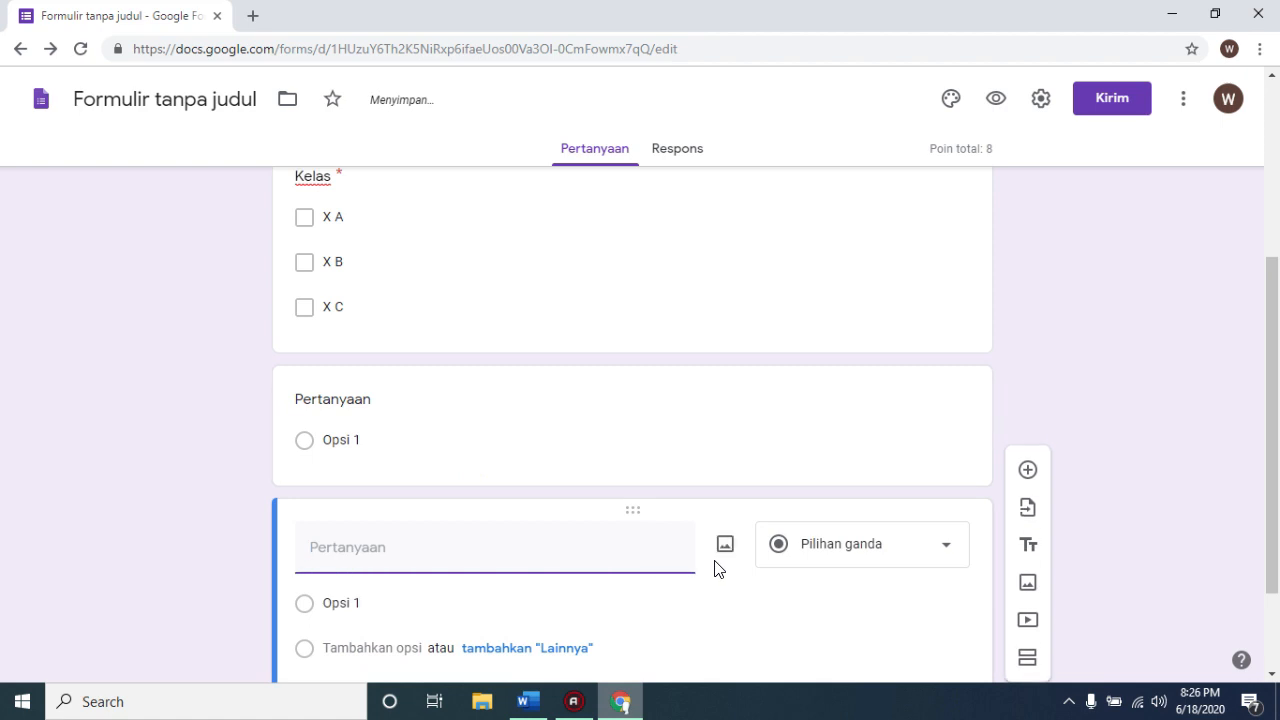
left_click(718, 592)
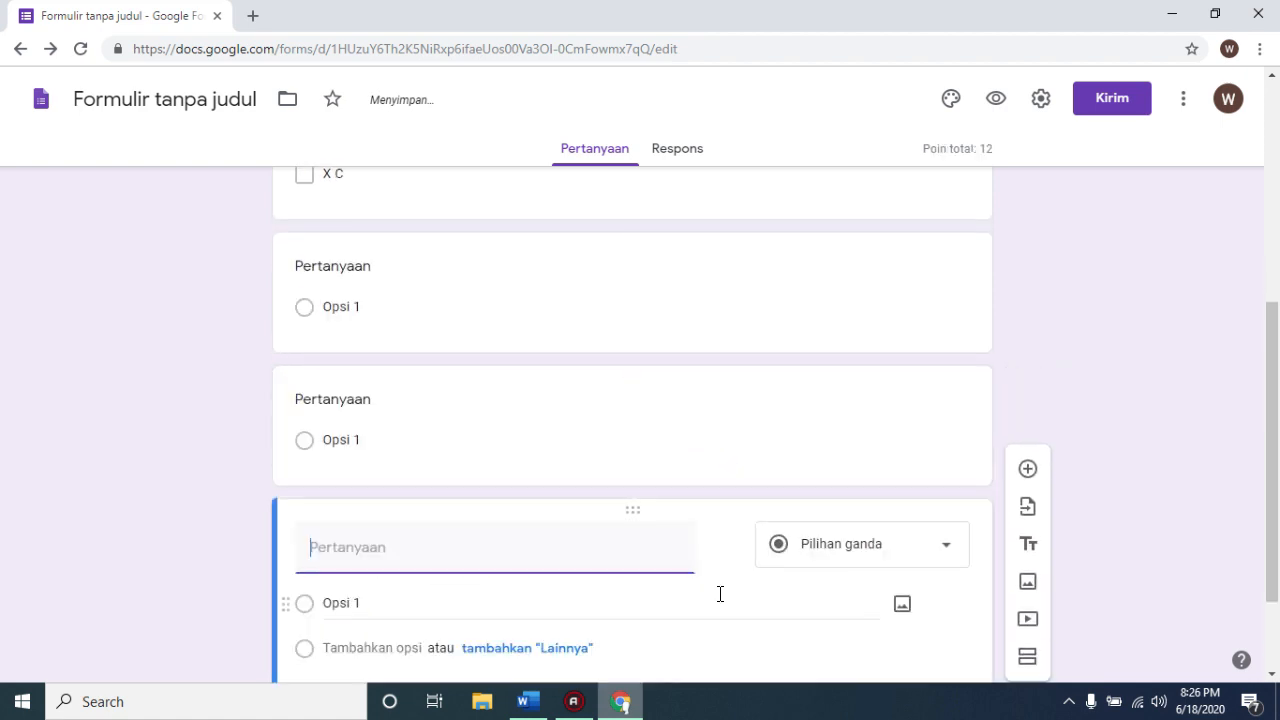
left_click(720, 596)
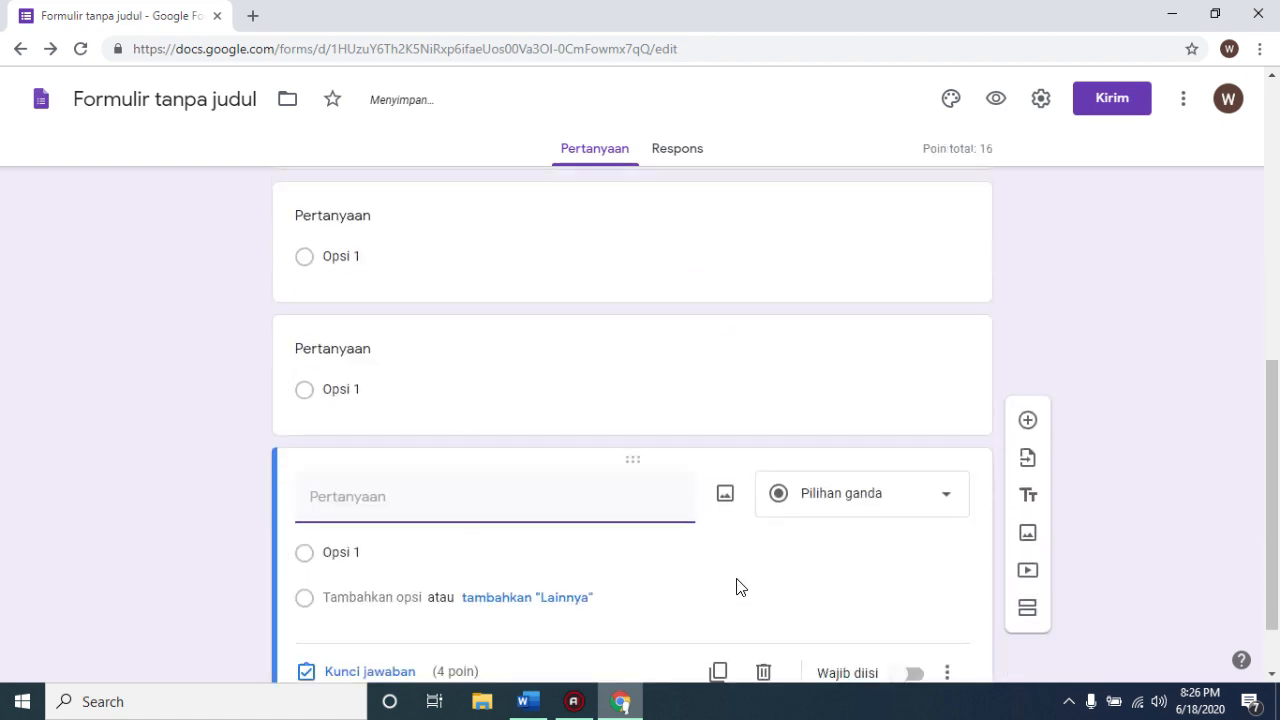
Duplicate the empty 4-point multiple-choice question once more.
left_click(716, 593)
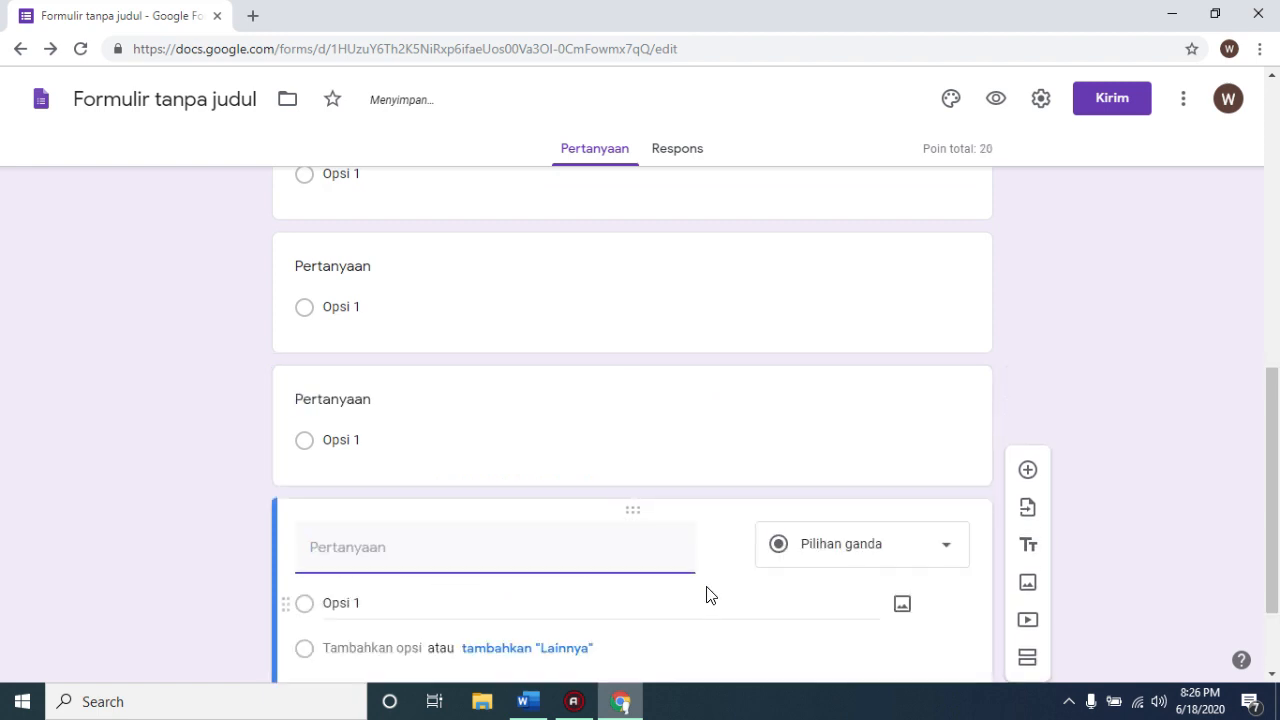
scroll(558, 485, "up", 3)
scroll(500, 428, "up", 2)
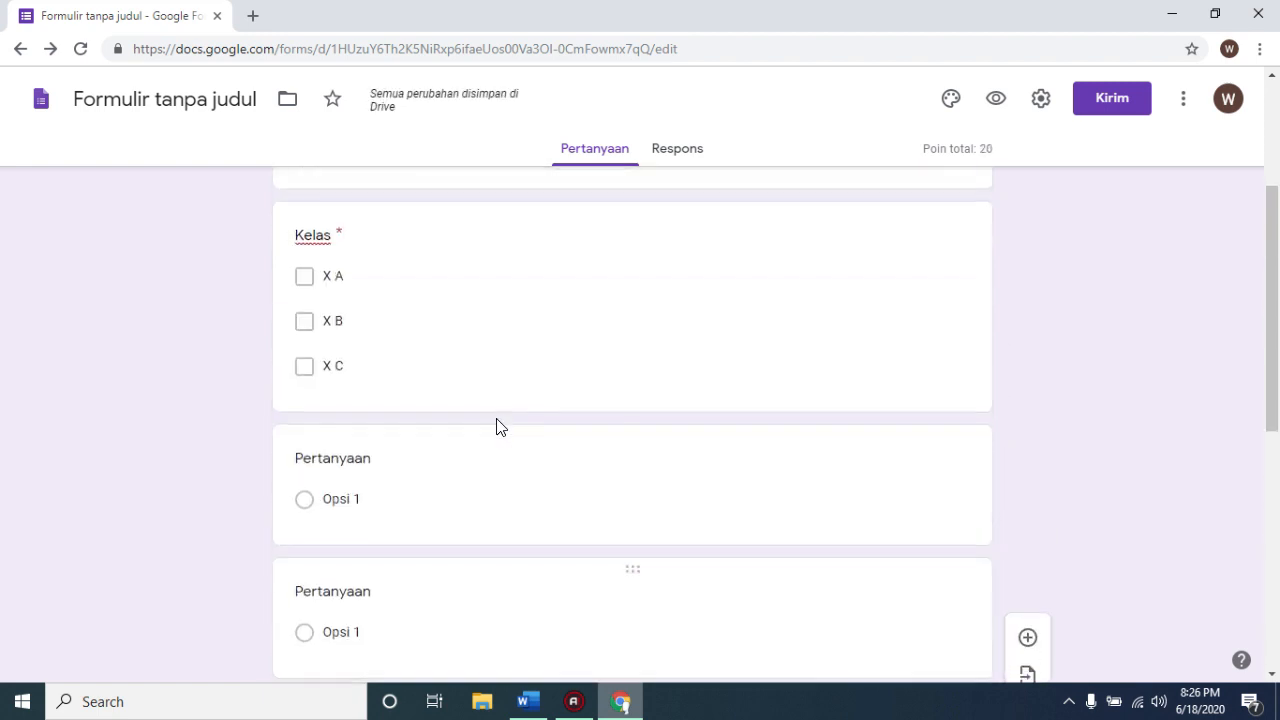
Copy "1. pembelajaran menggunakan komputer secara online disebut" from the Word document into the first empty question's title.
left_click(415, 475)
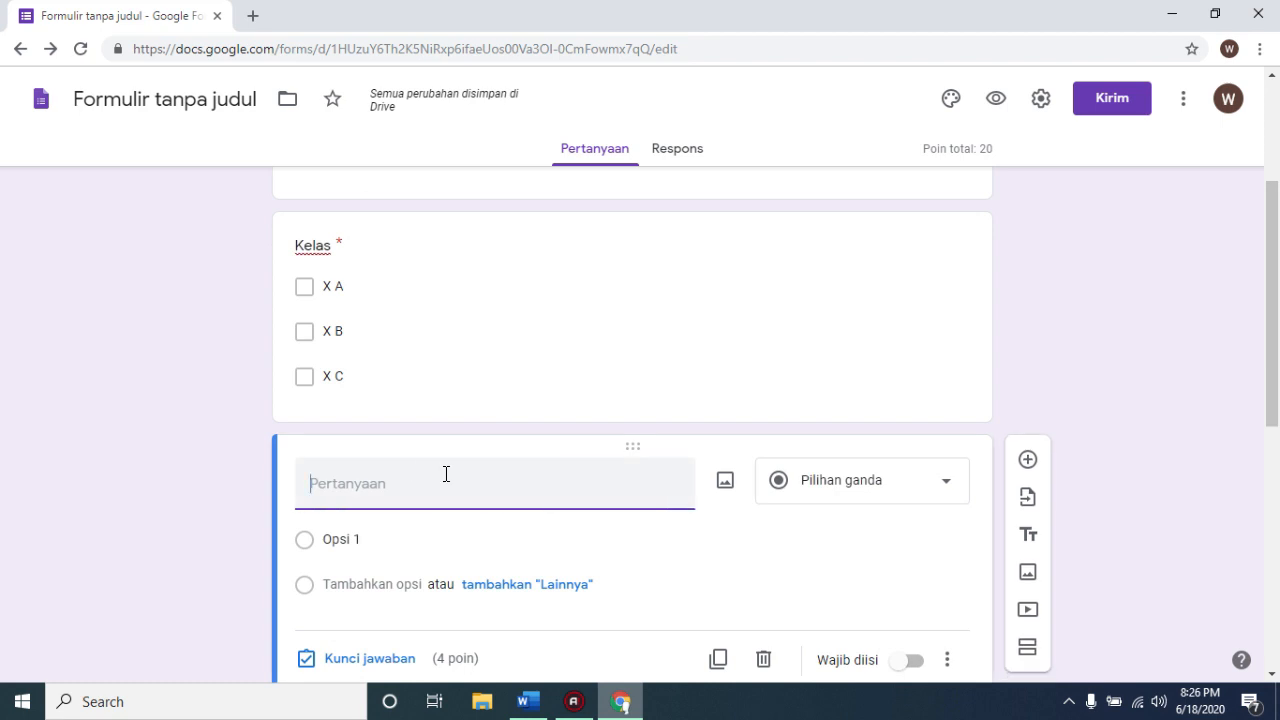
left_click(527, 700)
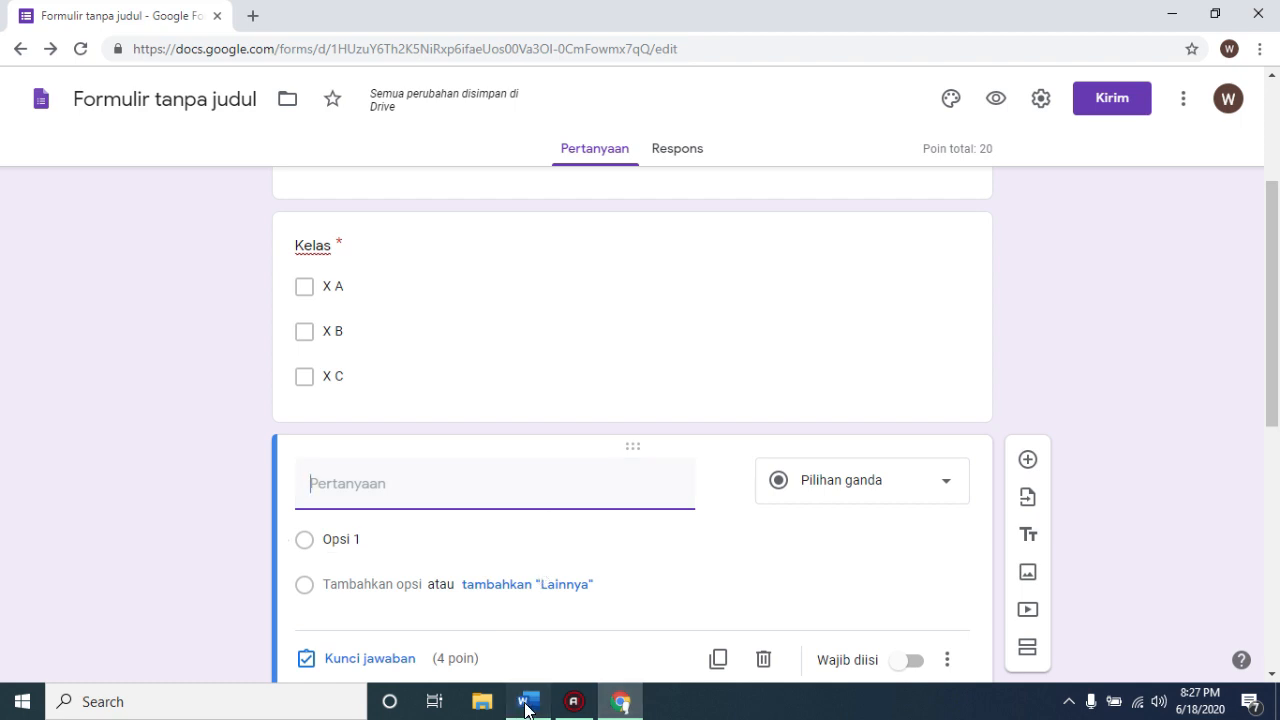
scroll(718, 482, "up", 5)
left_click(857, 288)
left_click_drag(868, 267, 503, 260)
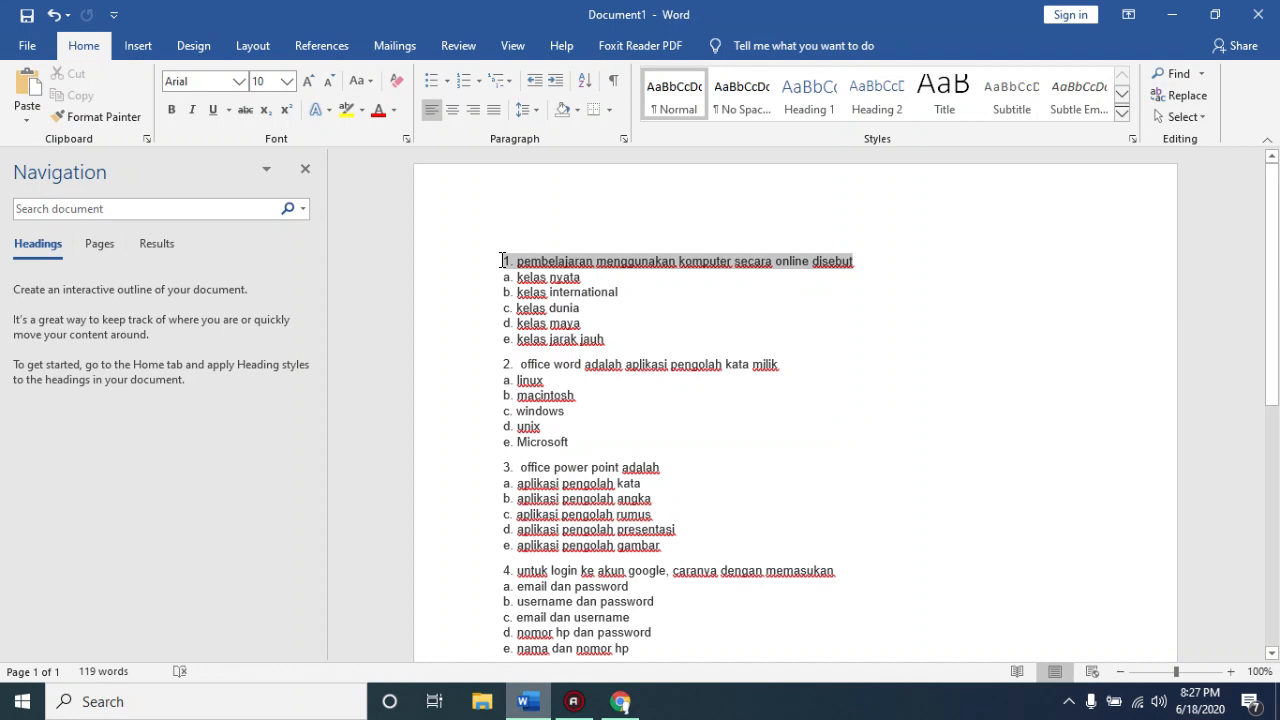
left_click(620, 700)
left_click(430, 480)
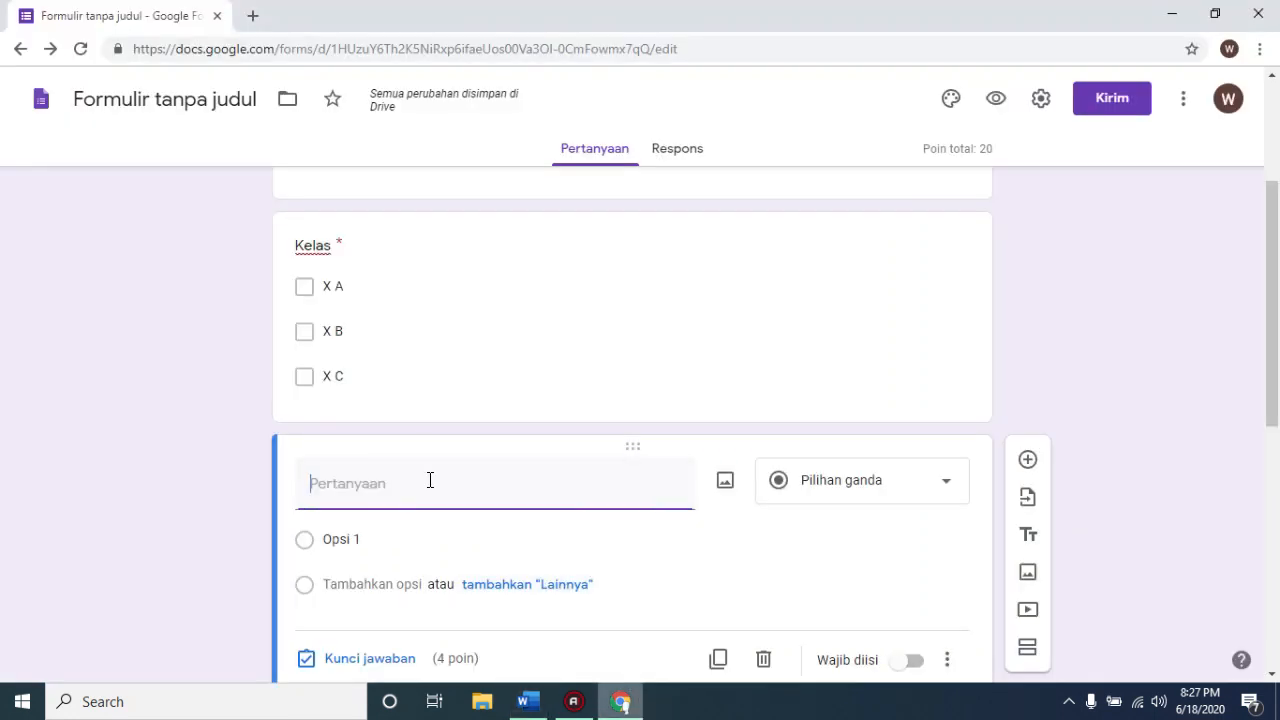
type("1. pembelajaran menggunakan komputer secara online disebut")
Copy "a. kelas nyata" from the Word document into the first option of question 1.
left_click(349, 563)
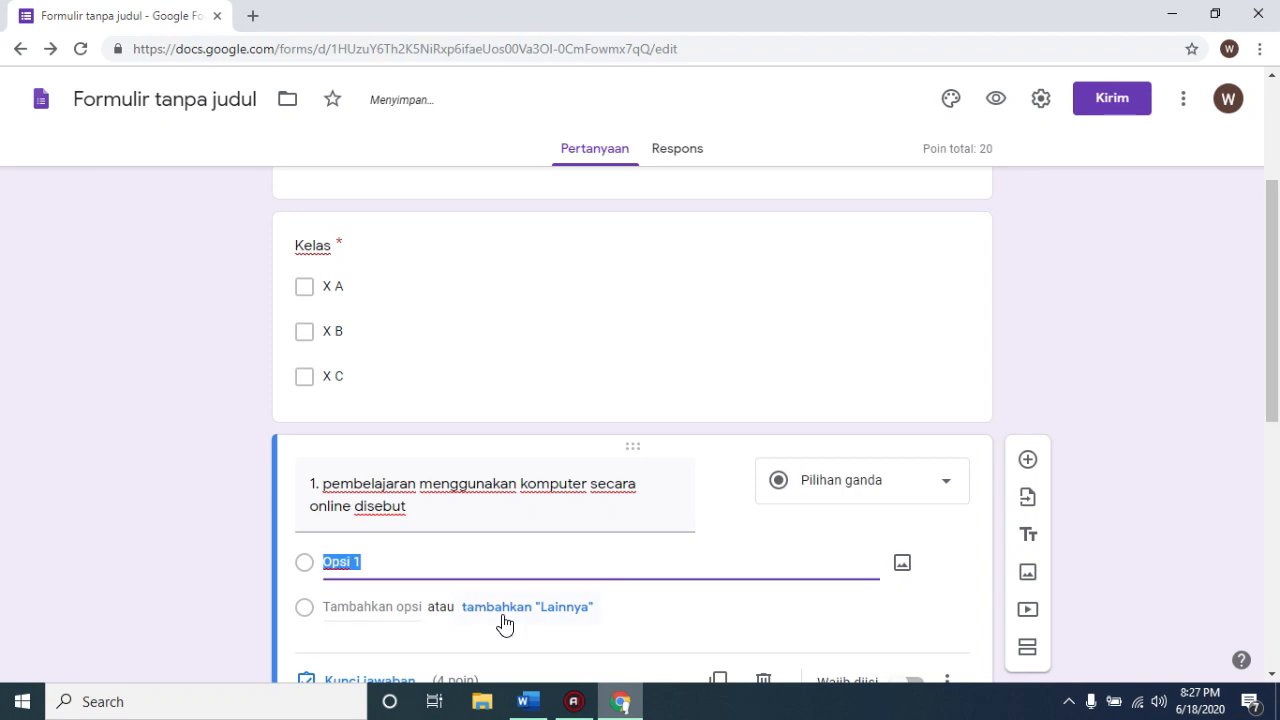
left_click(535, 707)
left_click_drag(562, 277, 506, 268)
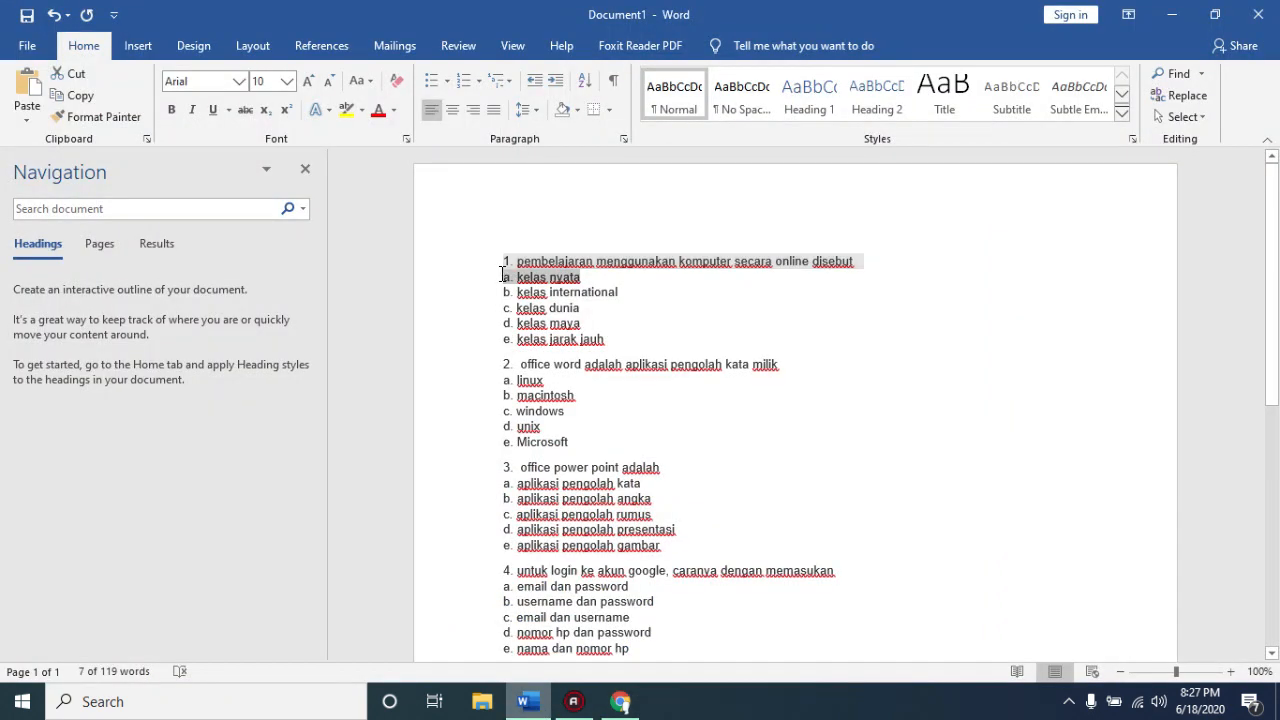
left_click(620, 701)
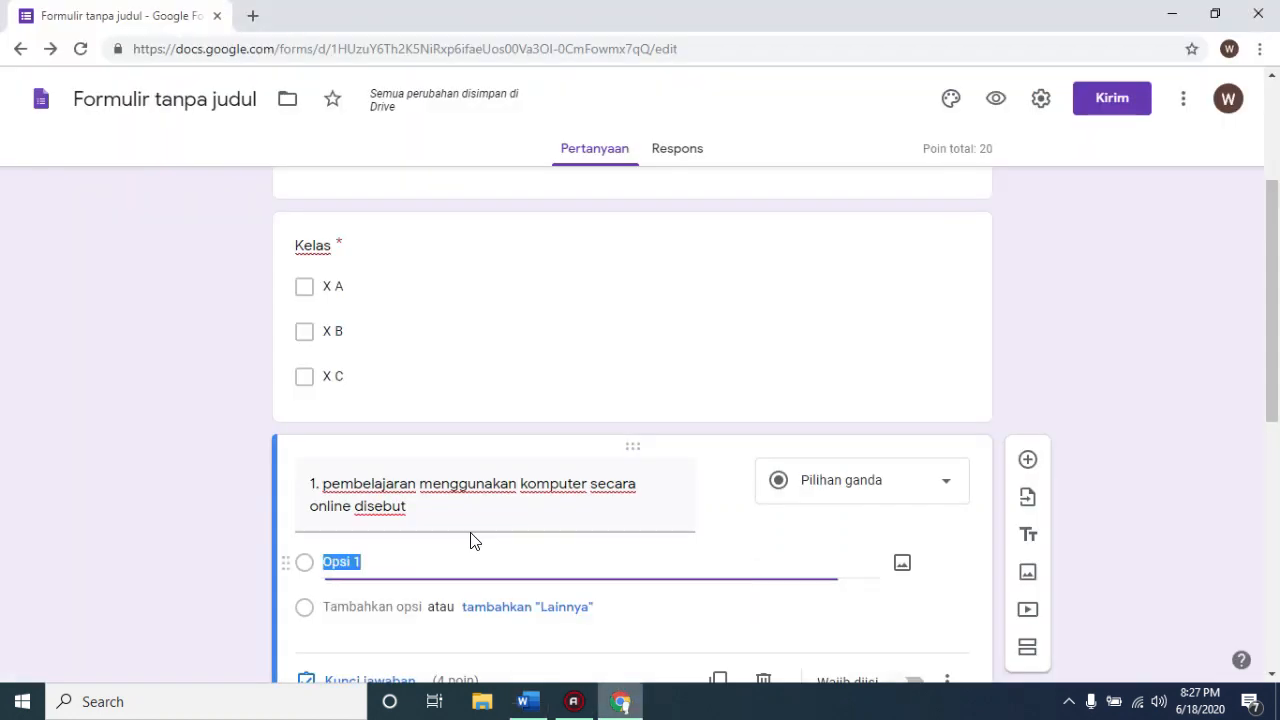
type("a. kelas nyata")
Add a second option to question 1 with the text "b. kelas international" copied from the Word document.
key("Return")
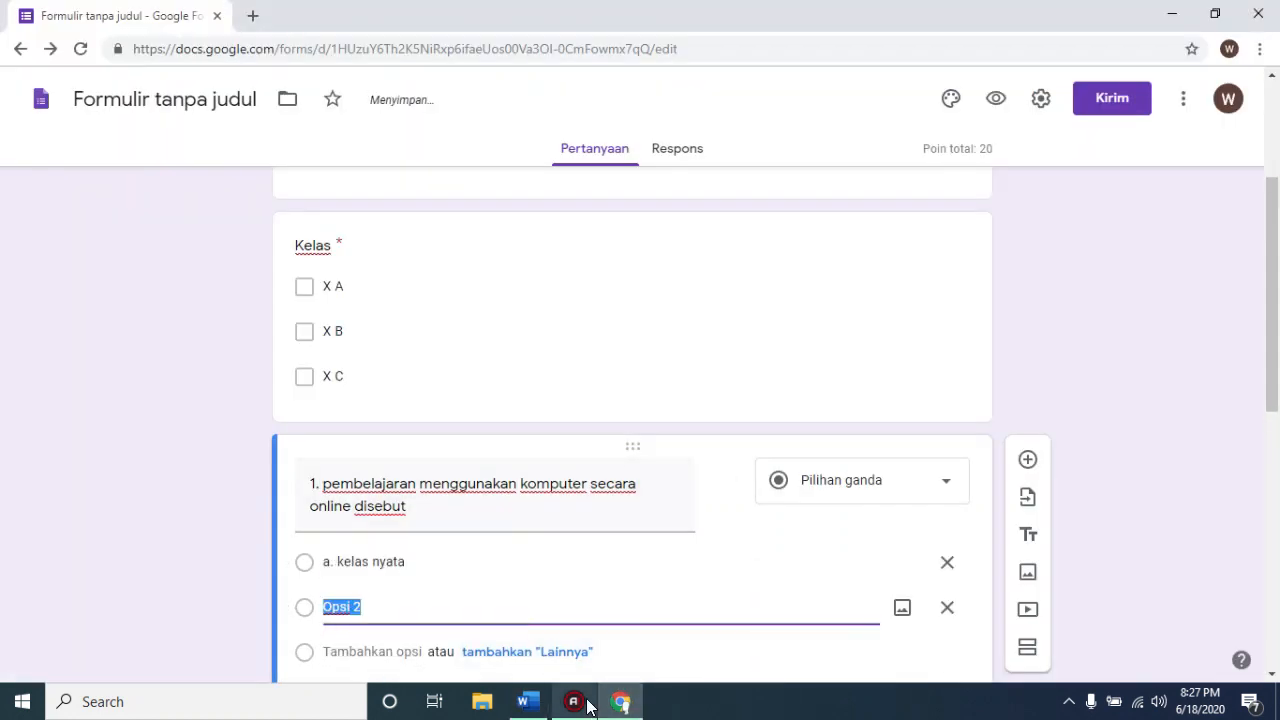
left_click(527, 702)
left_click_drag(619, 292, 506, 296)
key("ctrl+c")
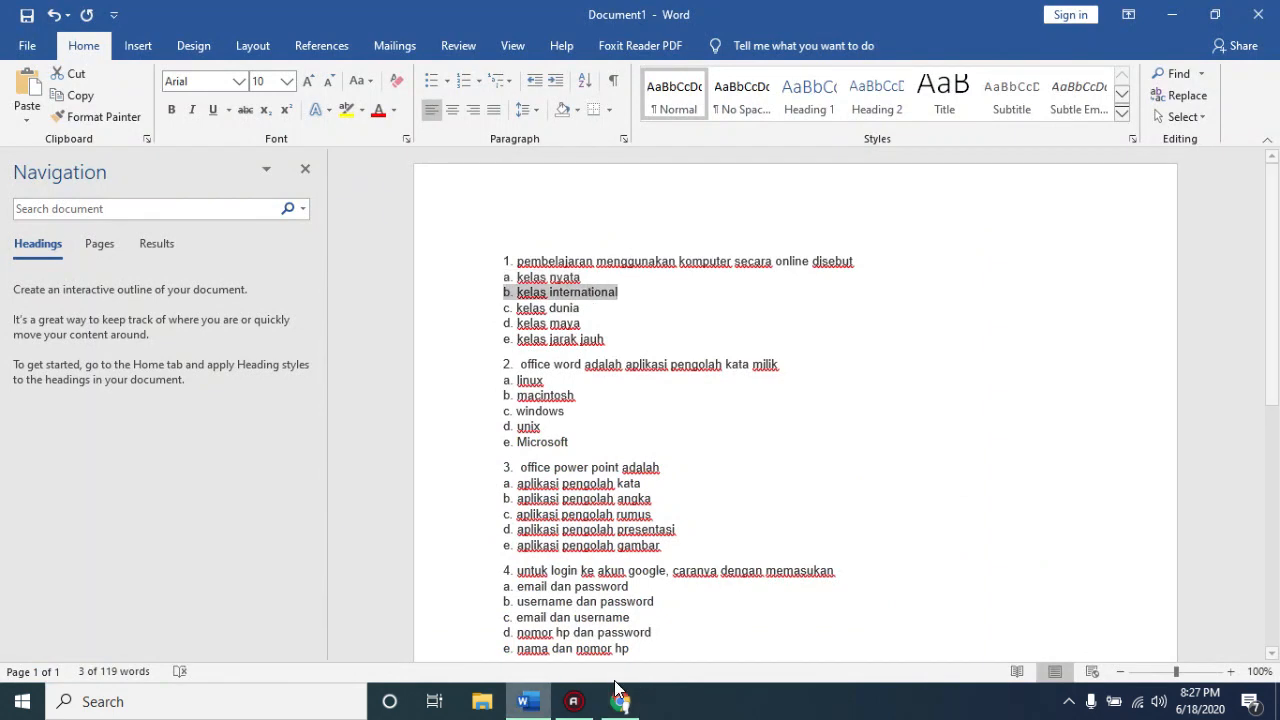
left_click(620, 701)
key("ctrl+v")
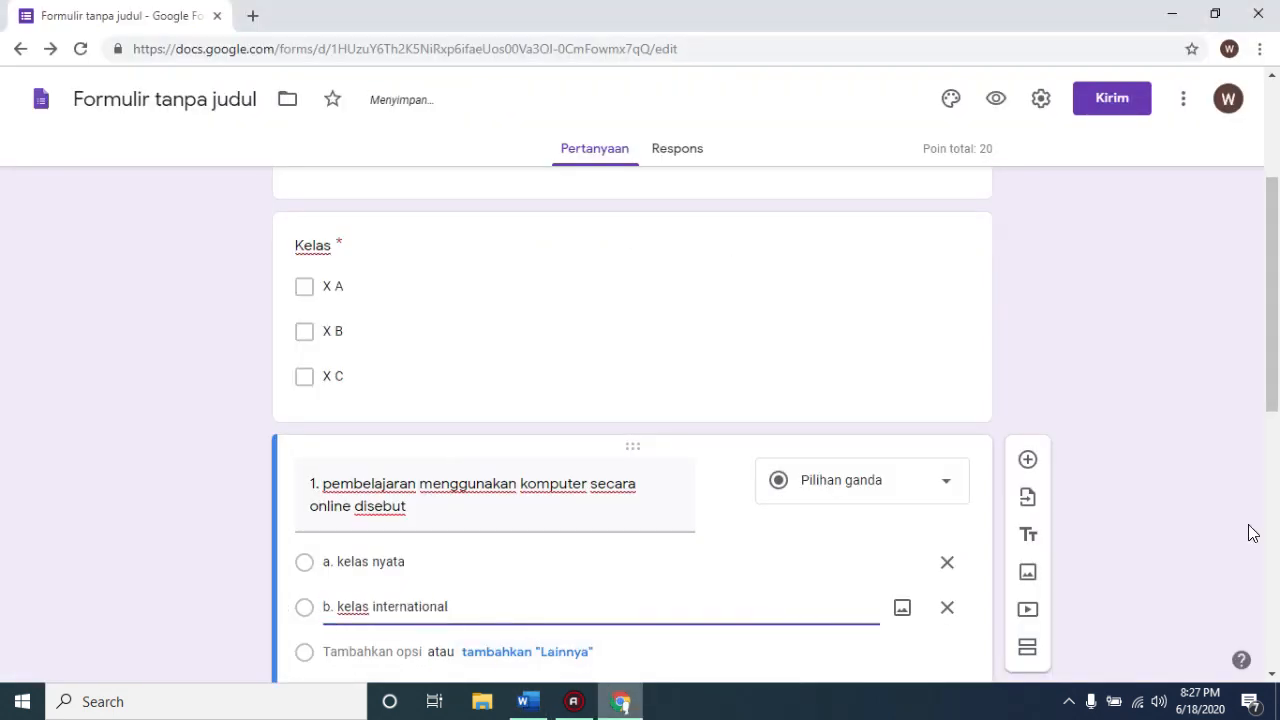
Add a third option to question 1 with the text "c. kelas dunia" copied from the Word document.
scroll(1253, 533, "down", 1)
left_click(383, 559)
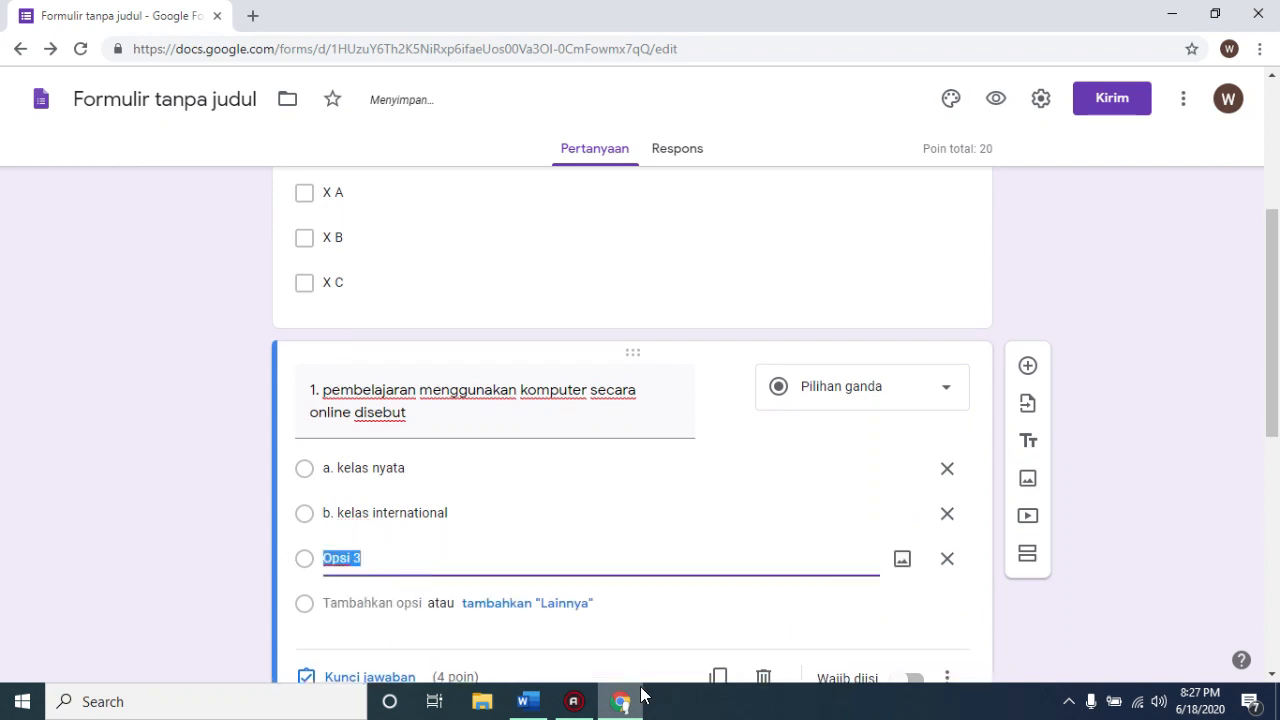
left_click(527, 702)
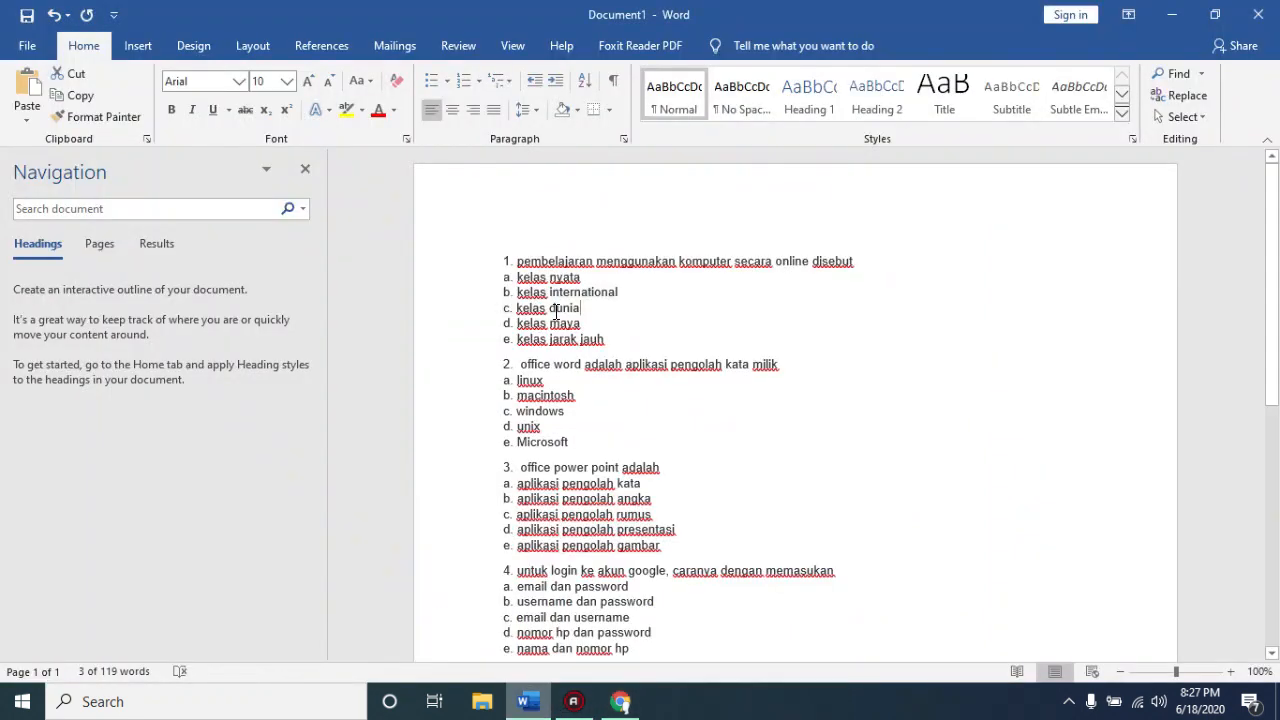
left_click_drag(580, 308, 506, 310)
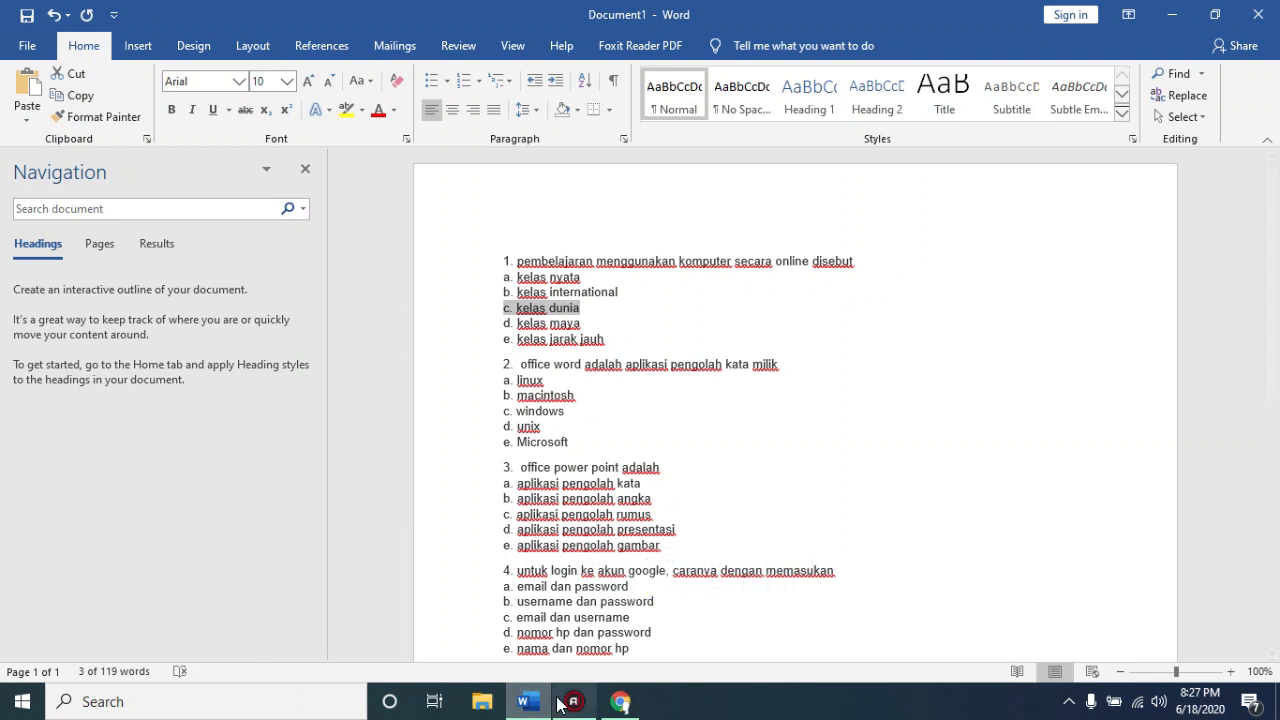
left_click(620, 702)
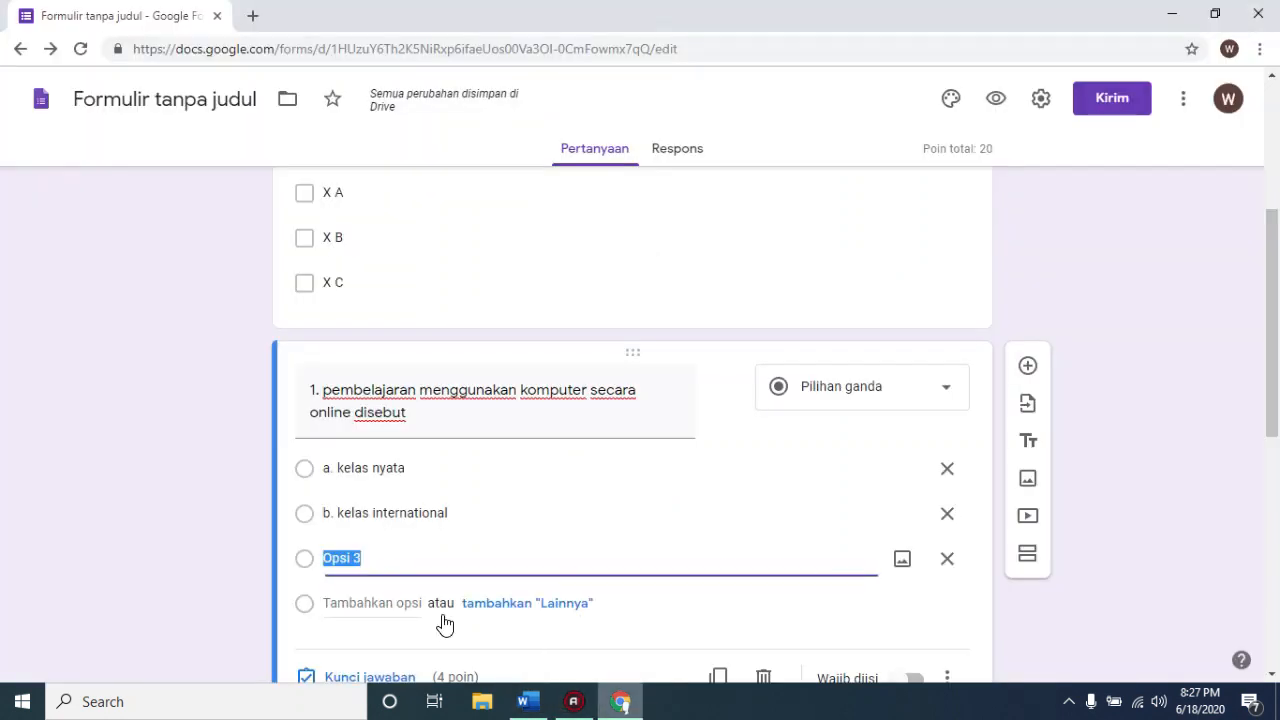
key("ctrl+v")
Add a fourth option to question 1 with the text "d. kelas maya" copied from the Word document.
left_click(403, 602)
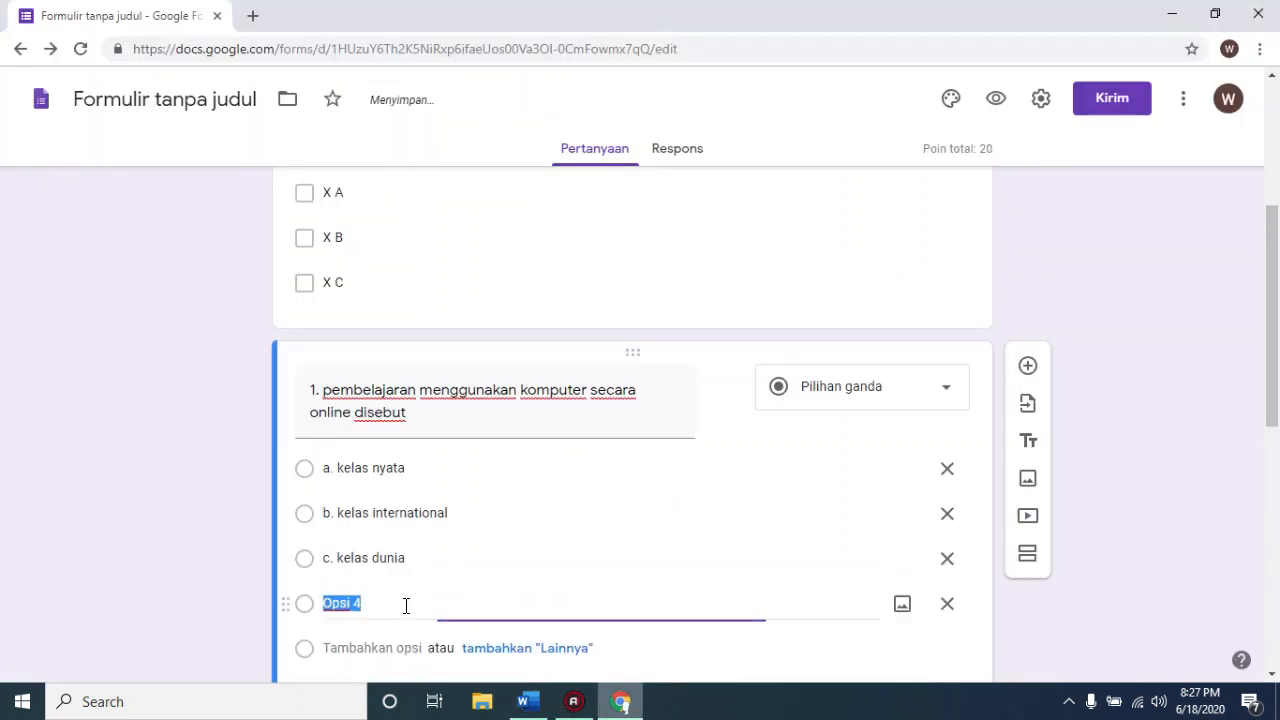
left_click(527, 702)
left_click_drag(580, 323, 513, 323)
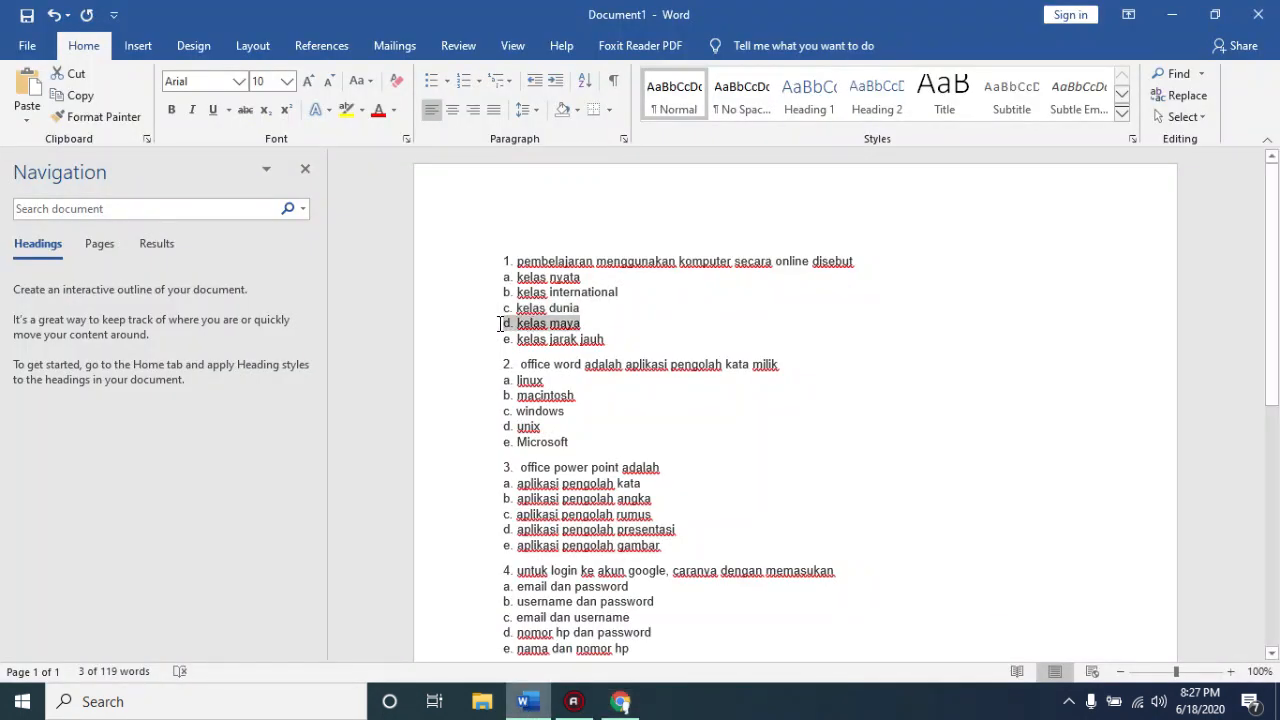
left_click(620, 702)
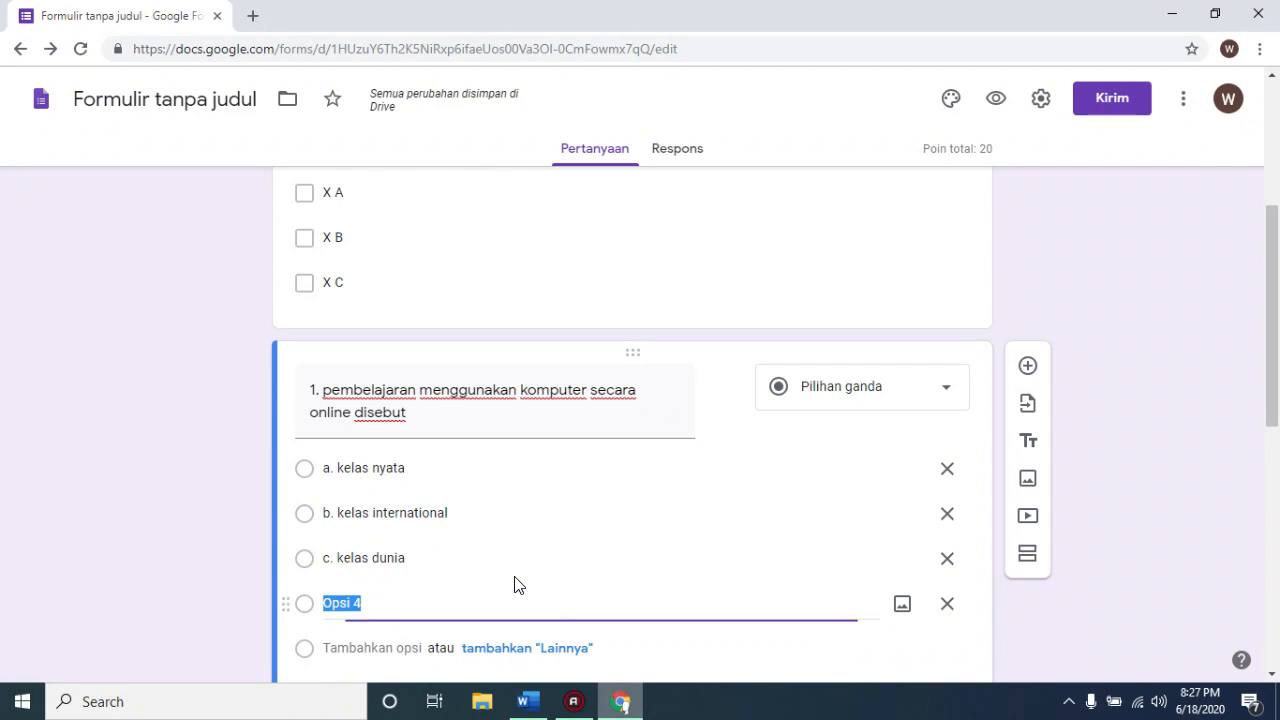
key("ctrl+v")
Add a fifth option to question 1 with the text "e. kelas jarak jauh" copied from the Word document.
scroll(834, 591, "down", 2)
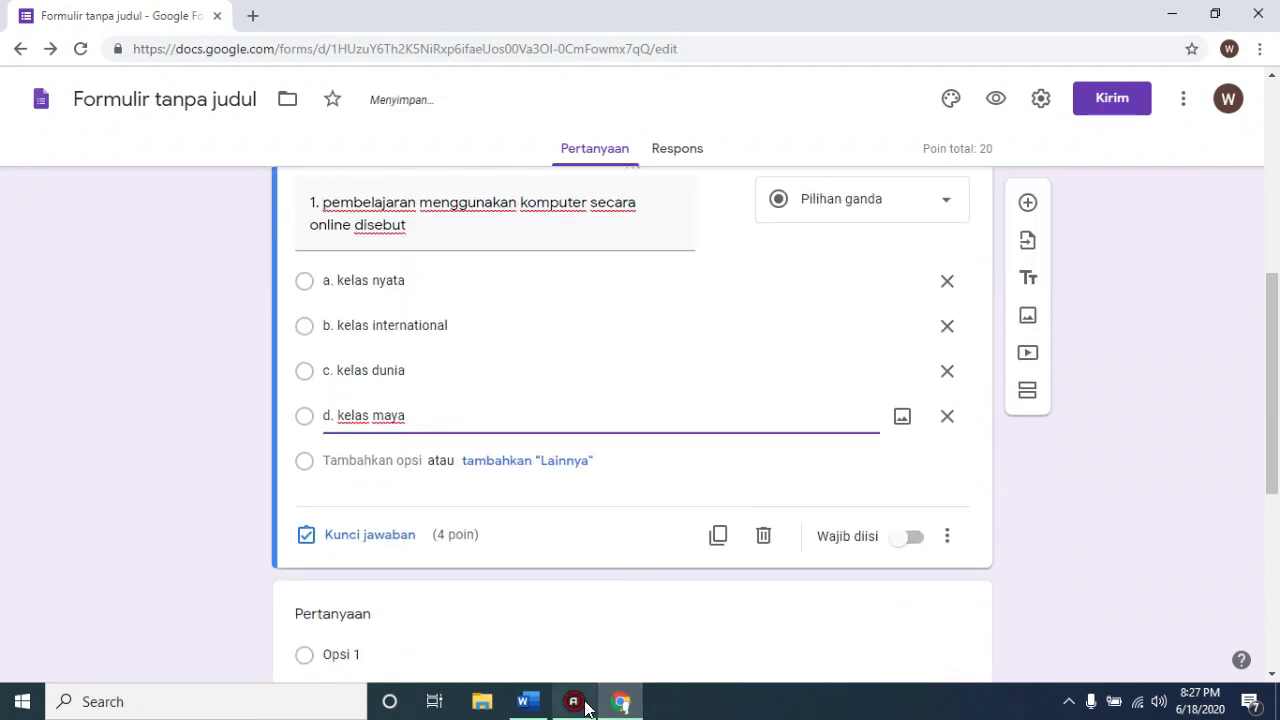
left_click(527, 706)
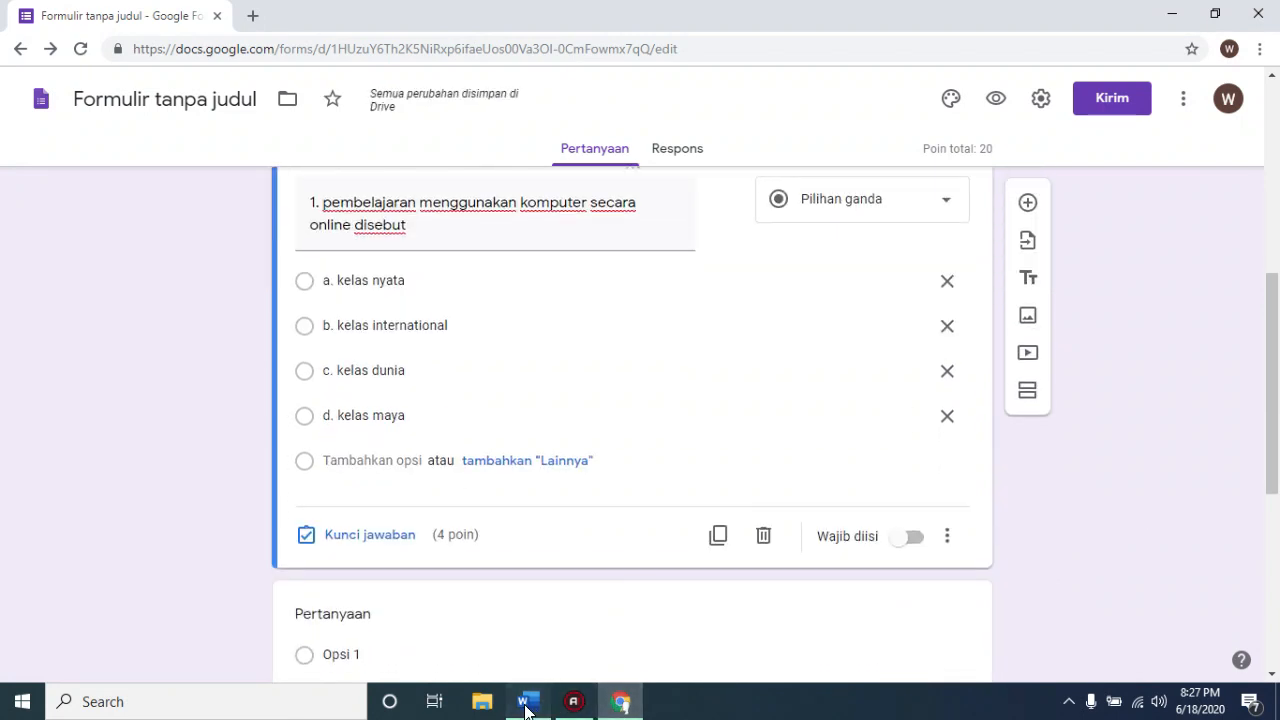
left_click_drag(604, 340, 505, 339)
key("ctrl+c")
left_click(620, 702)
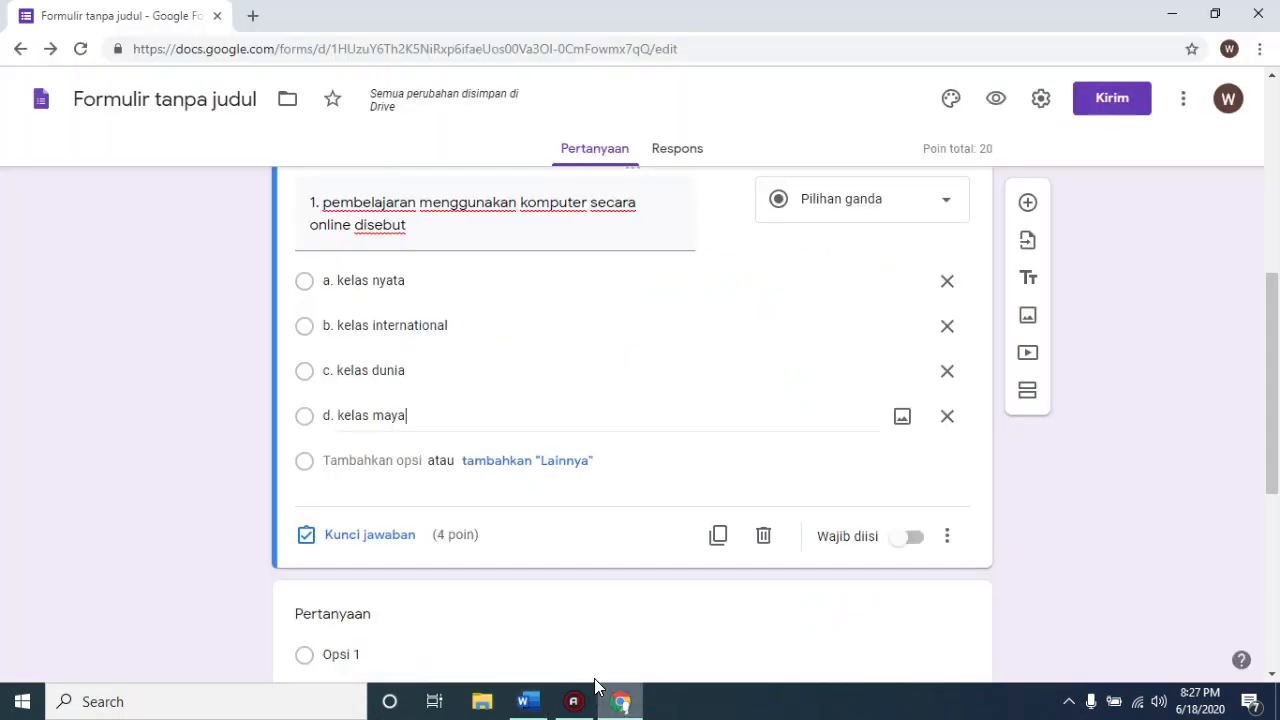
left_click(378, 459)
key("ctrl+v")
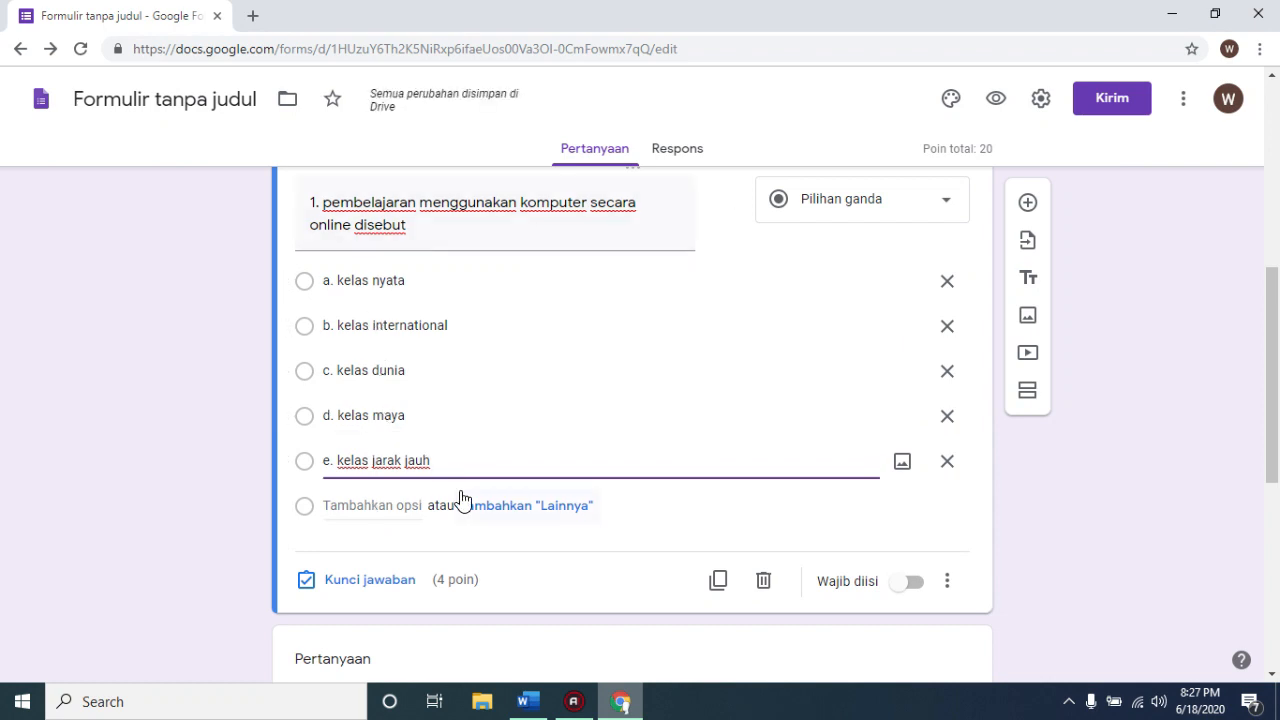
Mark "d. kelas maya" as the correct answer in question 1's answer key and finish the key.
left_click(337, 584)
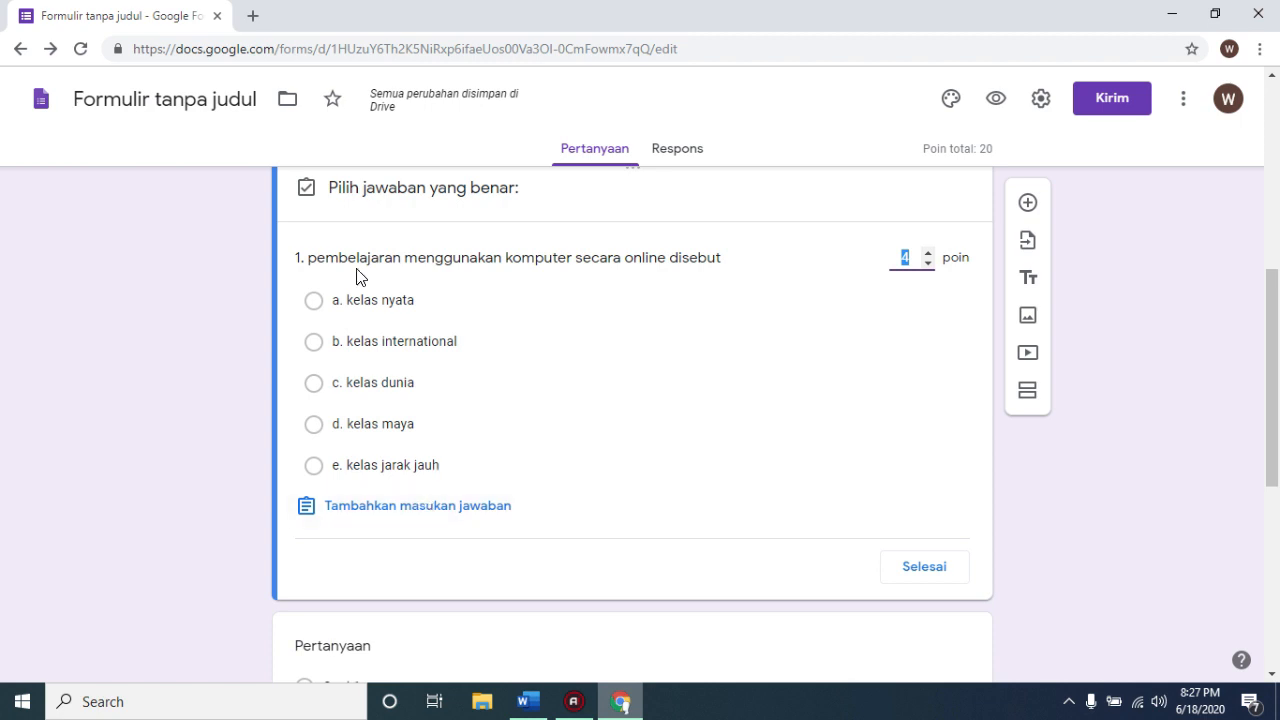
left_click(314, 425)
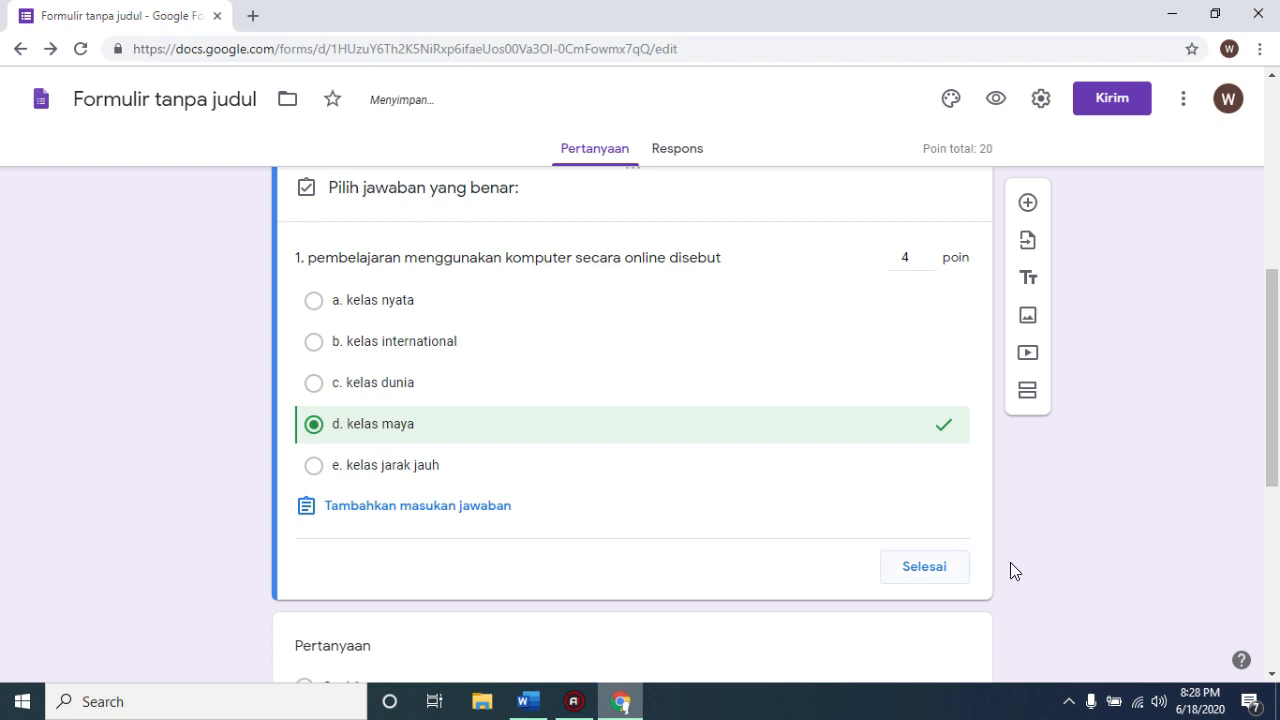
left_click(958, 574)
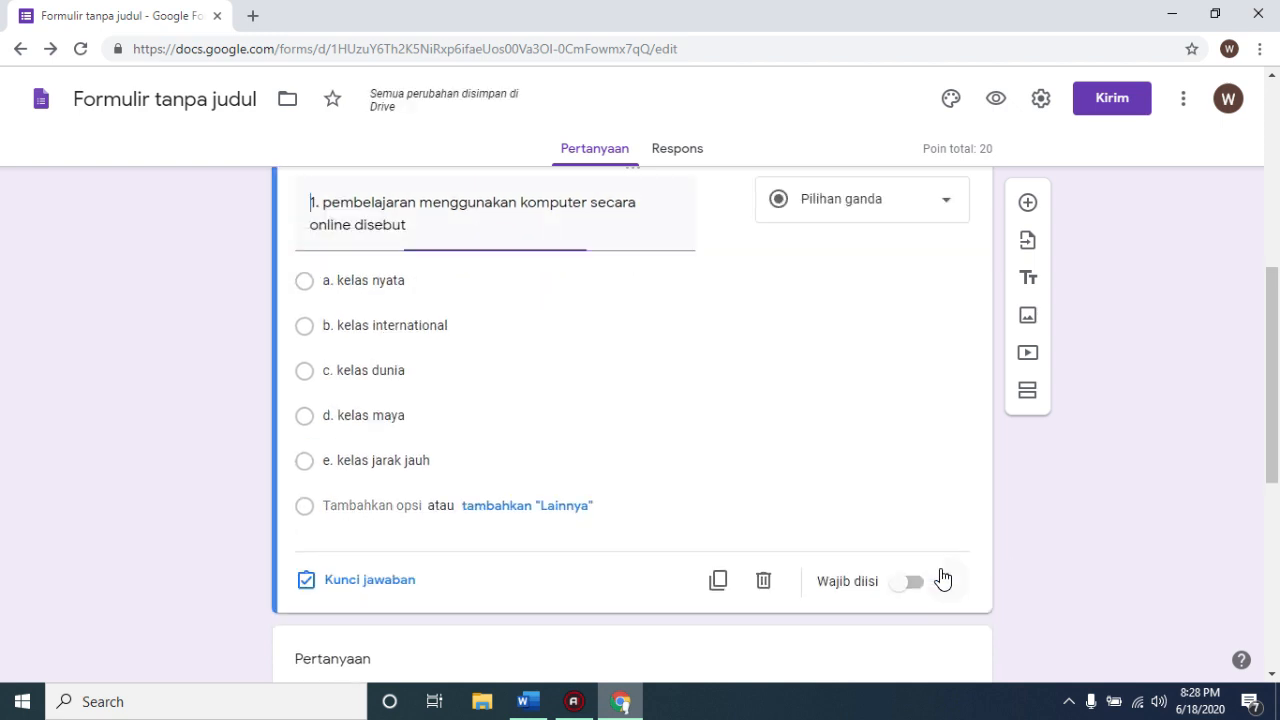
Copy "2. office word adalah aplikasi pengolah kata milik" from the Word document into the title of the empty question below question 1.
scroll(668, 515, "down", 4)
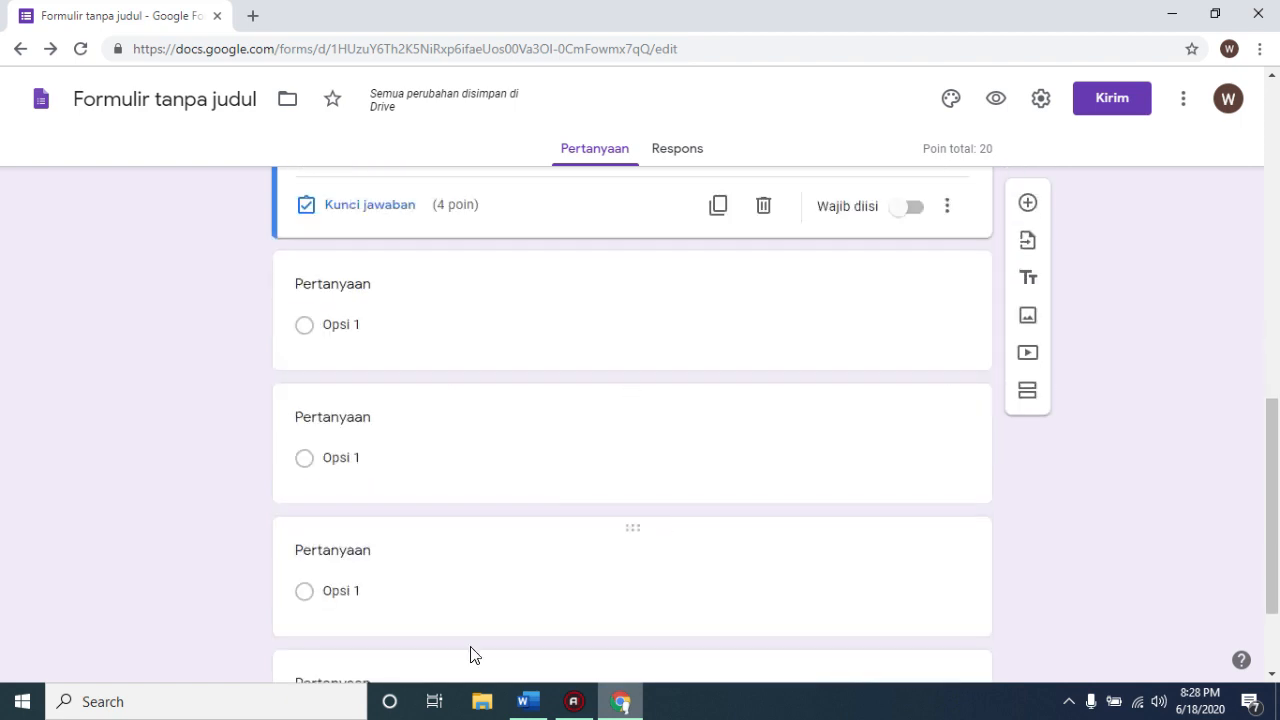
left_click(524, 702)
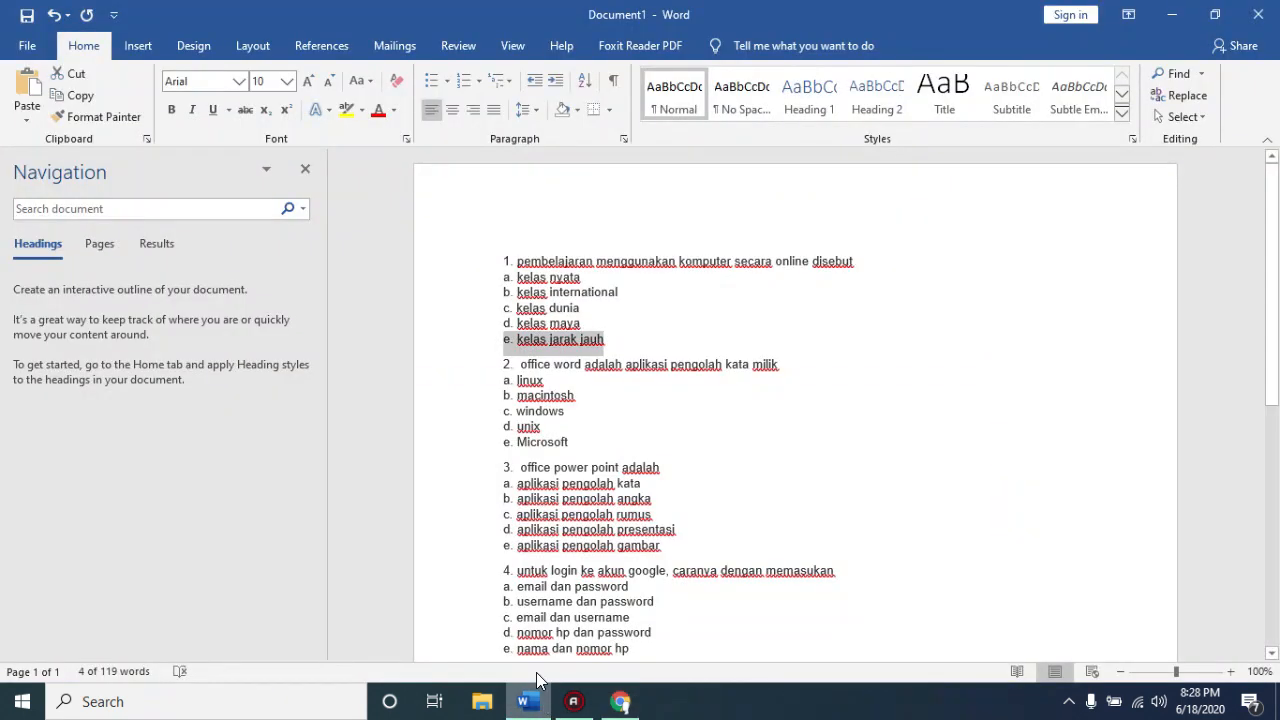
mouse_move(532, 355)
left_mouse_down()
mouse_move(506, 375)
mouse_move(533, 375)
left_mouse_up()
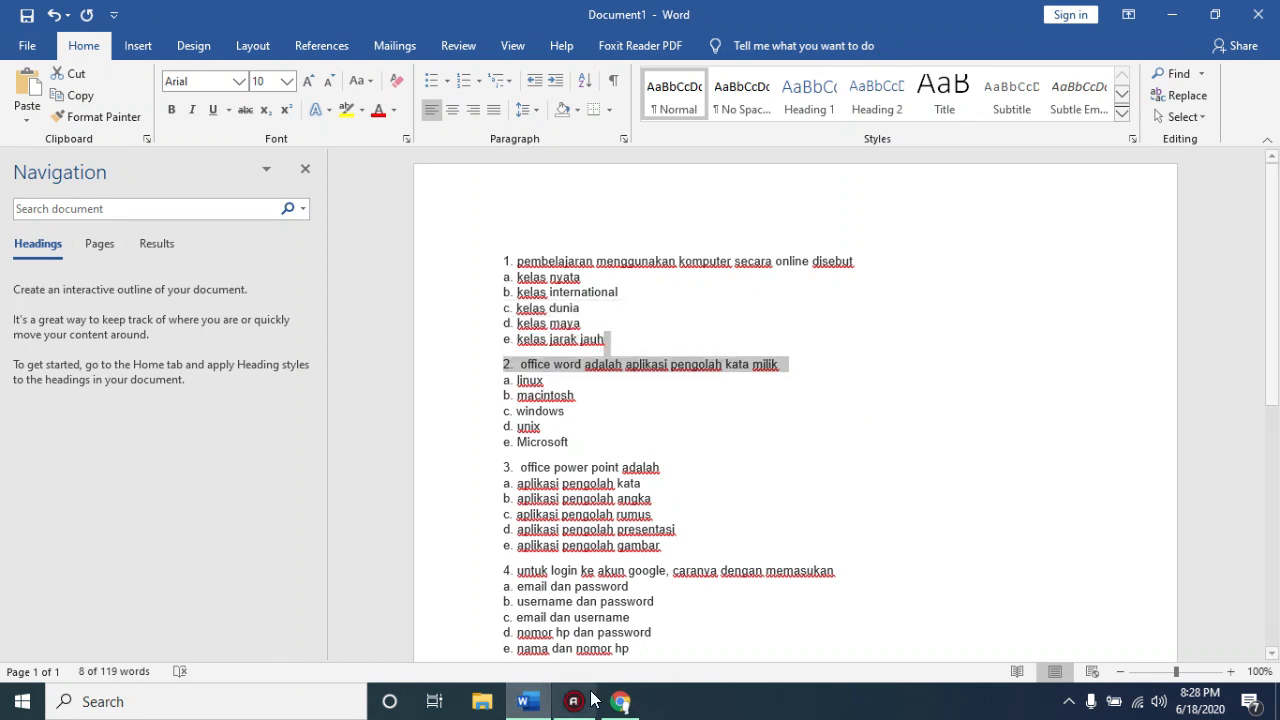
left_click(620, 702)
left_click(400, 360)
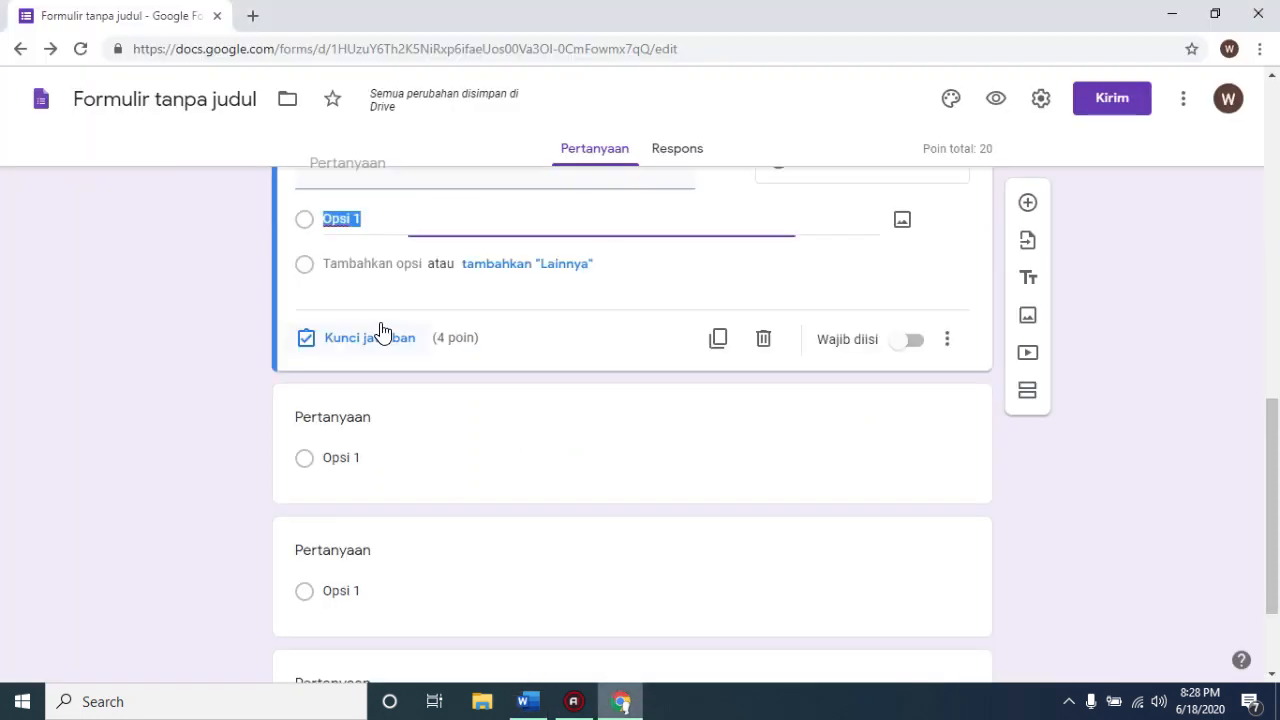
scroll(510, 290, "up", 1)
left_click(406, 262)
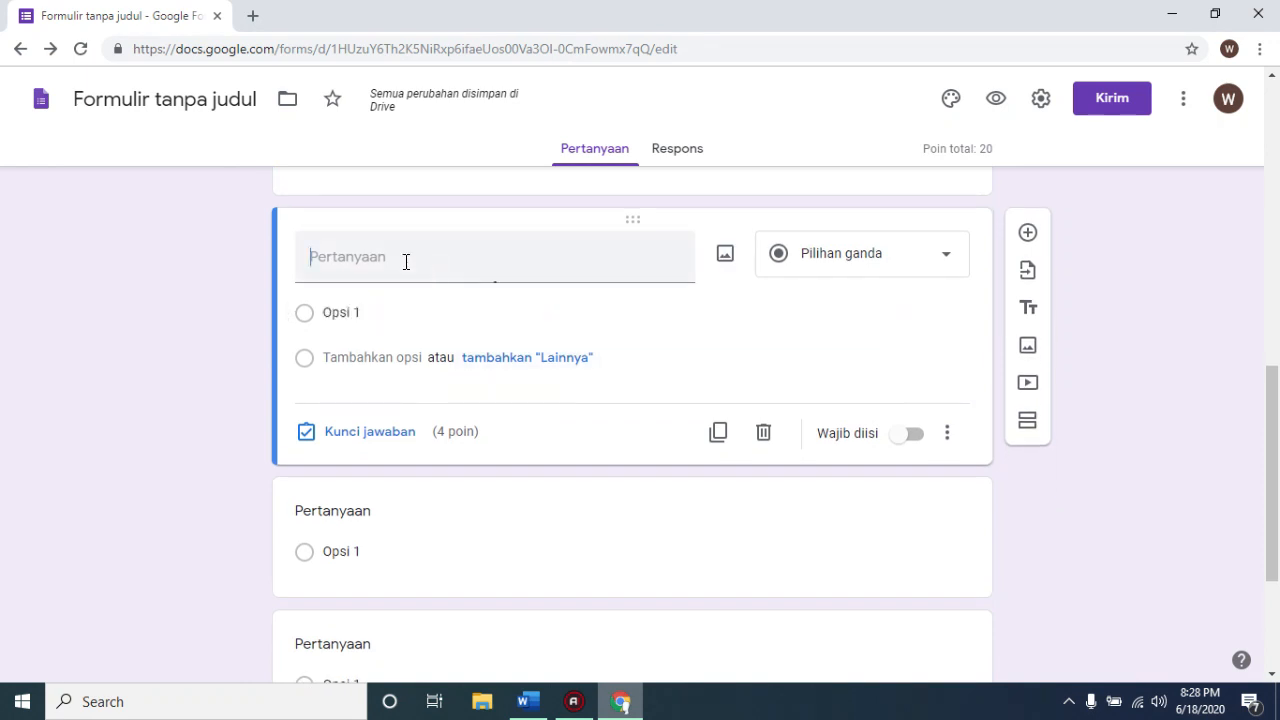
key("ctrl+v")
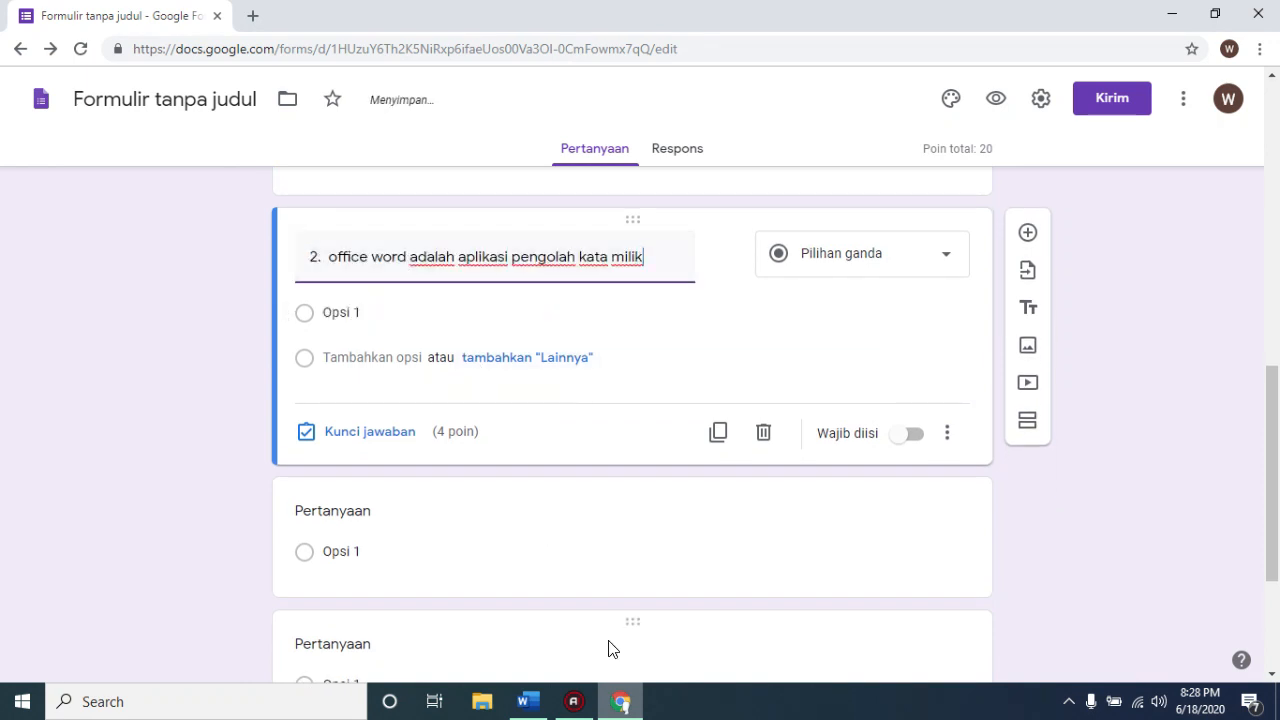
Copy "a. linux" from the Word document into the first option of question 2.
left_click(525, 712)
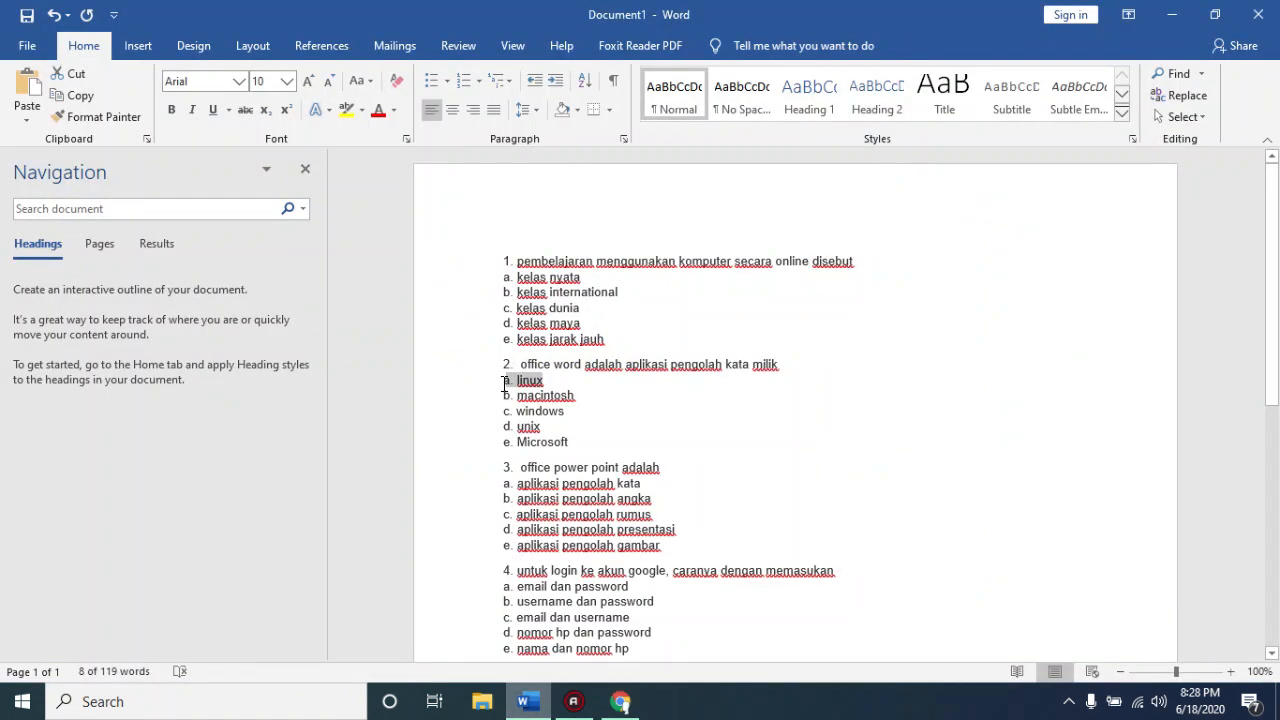
left_click(620, 701)
left_click(363, 312)
key("ctrl+v")
Add a second option to question 2 with the text "b. macintosh" copied from the Word document.
left_click(363, 357)
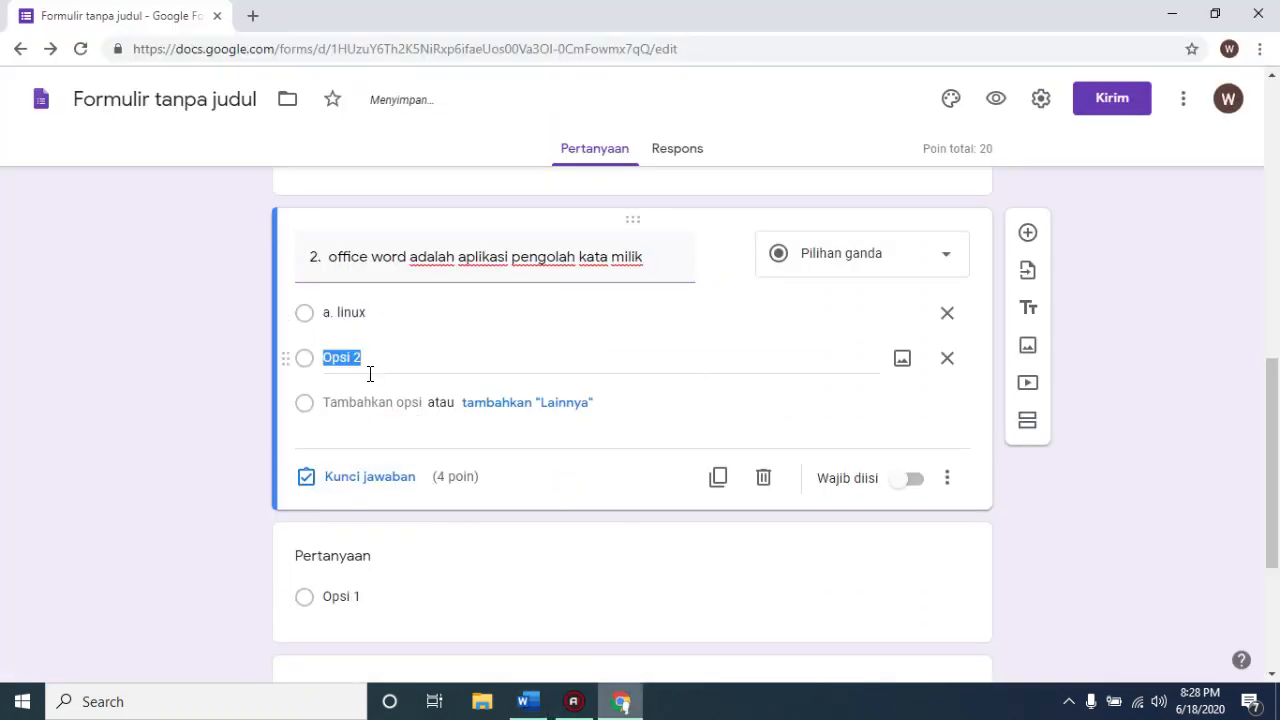
left_click(530, 701)
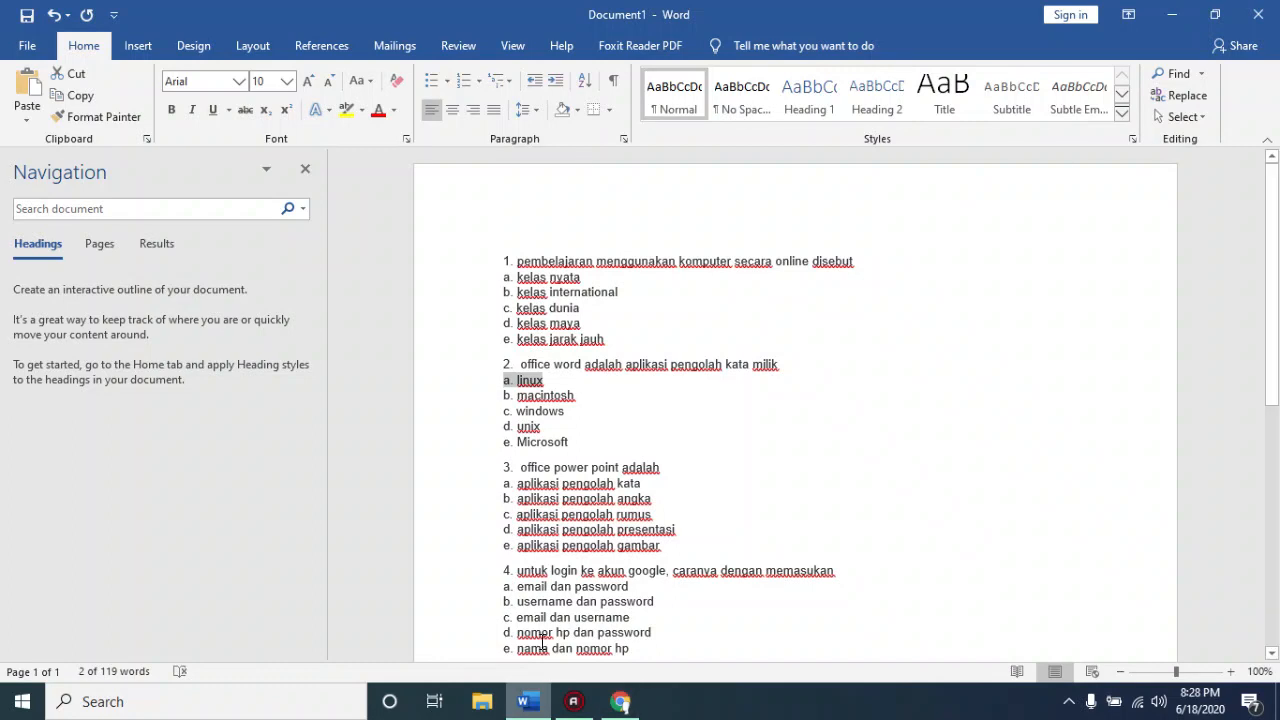
left_click_drag(575, 396, 512, 397)
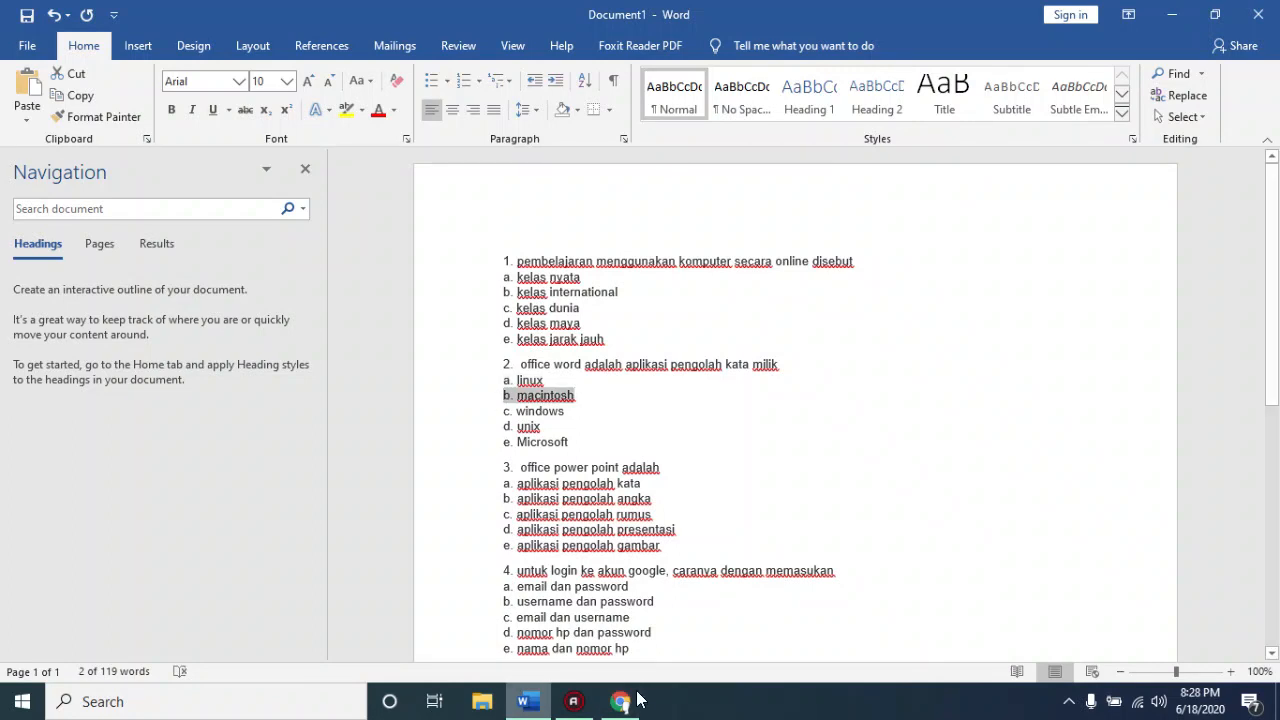
left_click(630, 700)
key("ctrl+v")
key("Return")
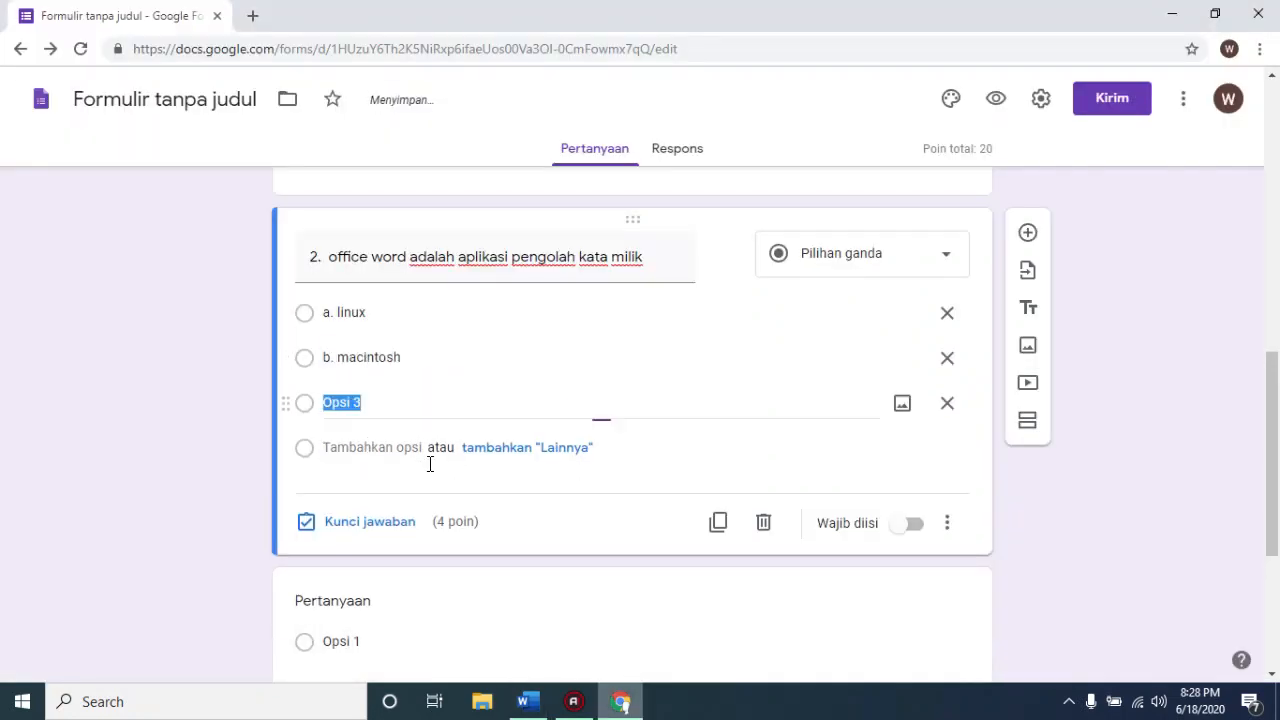
Copy "c. windows" from the Word document into the third option of question 2.
left_click(529, 701)
left_click_drag(566, 411, 507, 414)
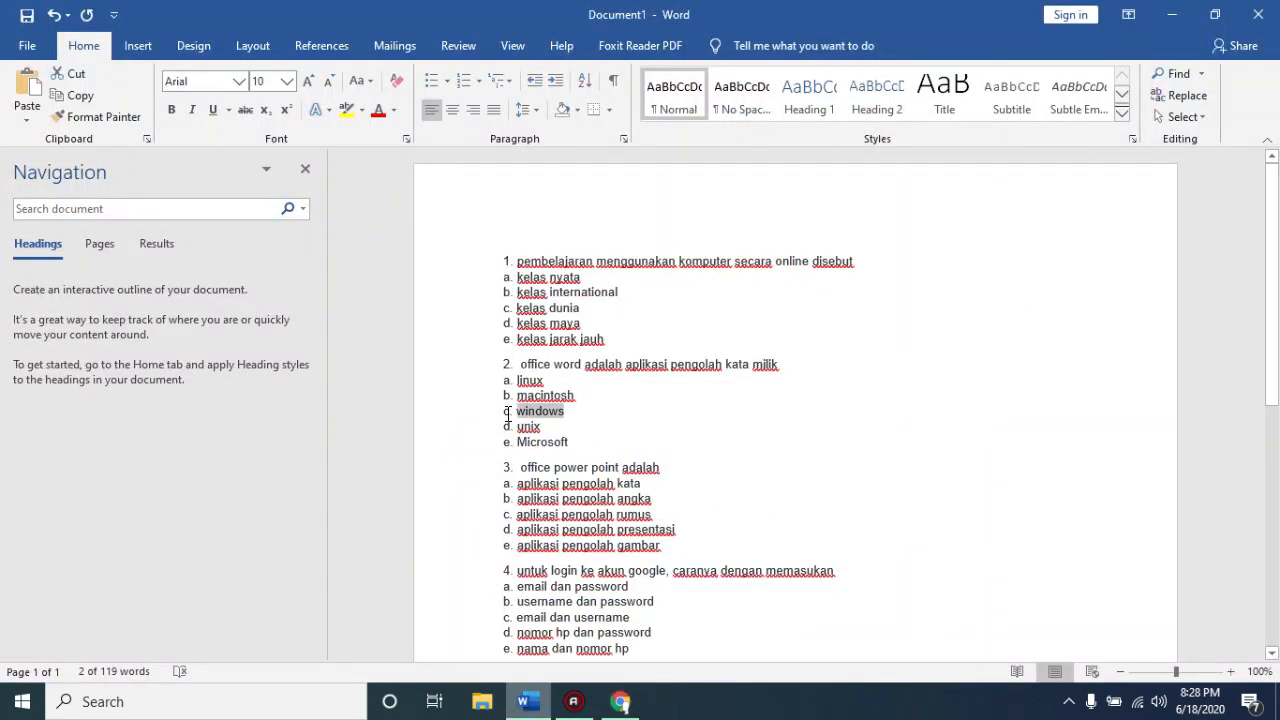
key("ctrl+c")
left_click(620, 701)
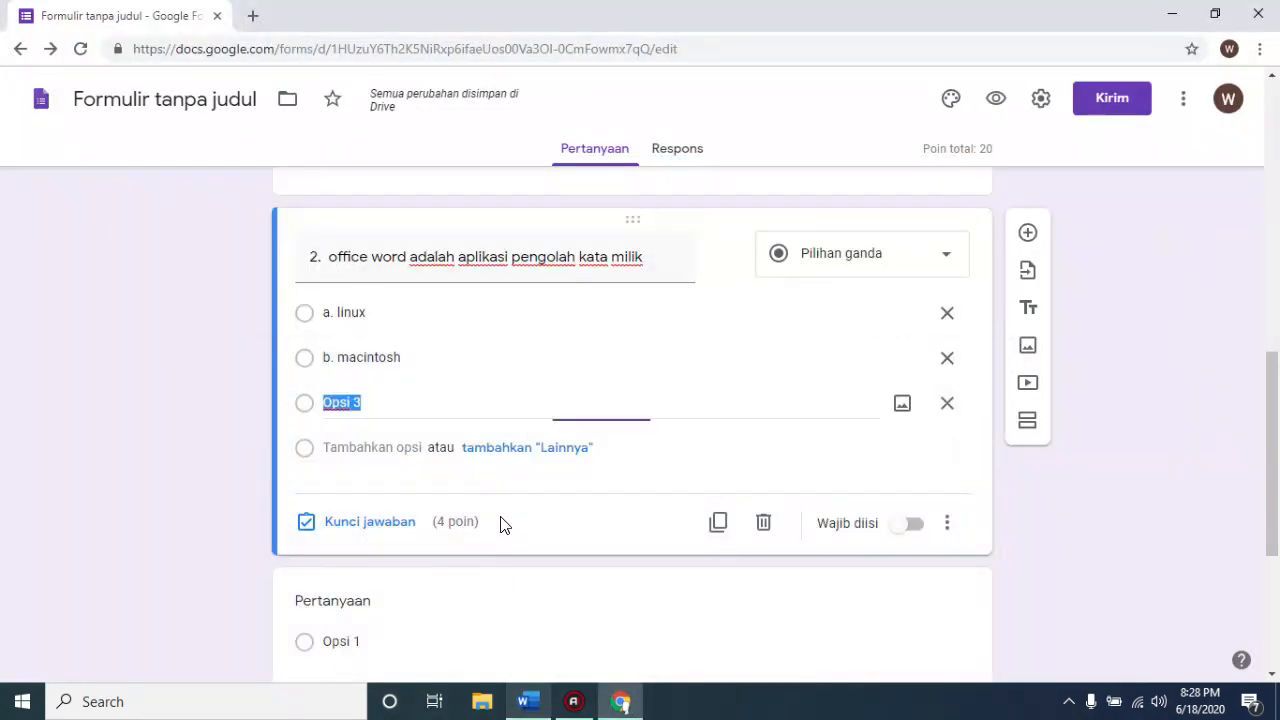
key("ctrl+v")
key("Return")
Copy "d. unix" from the Word document into the fourth option of question 2.
left_click(529, 701)
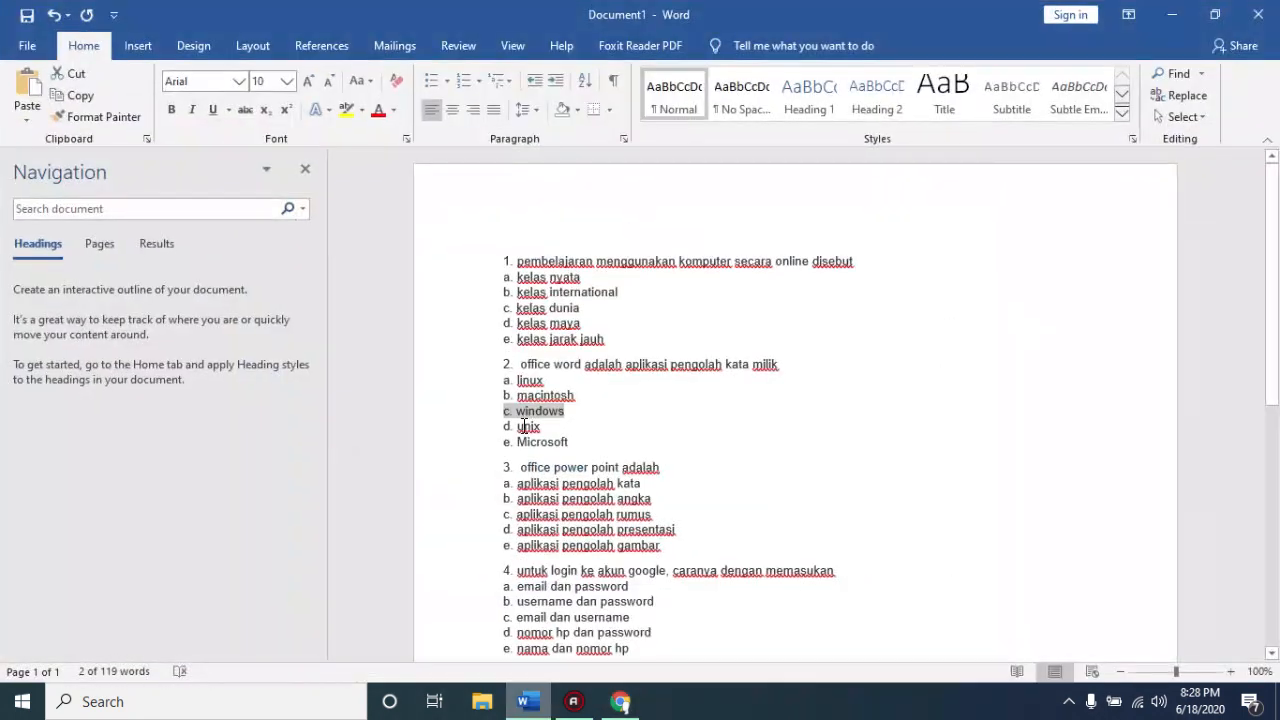
left_click_drag(542, 427, 490, 428)
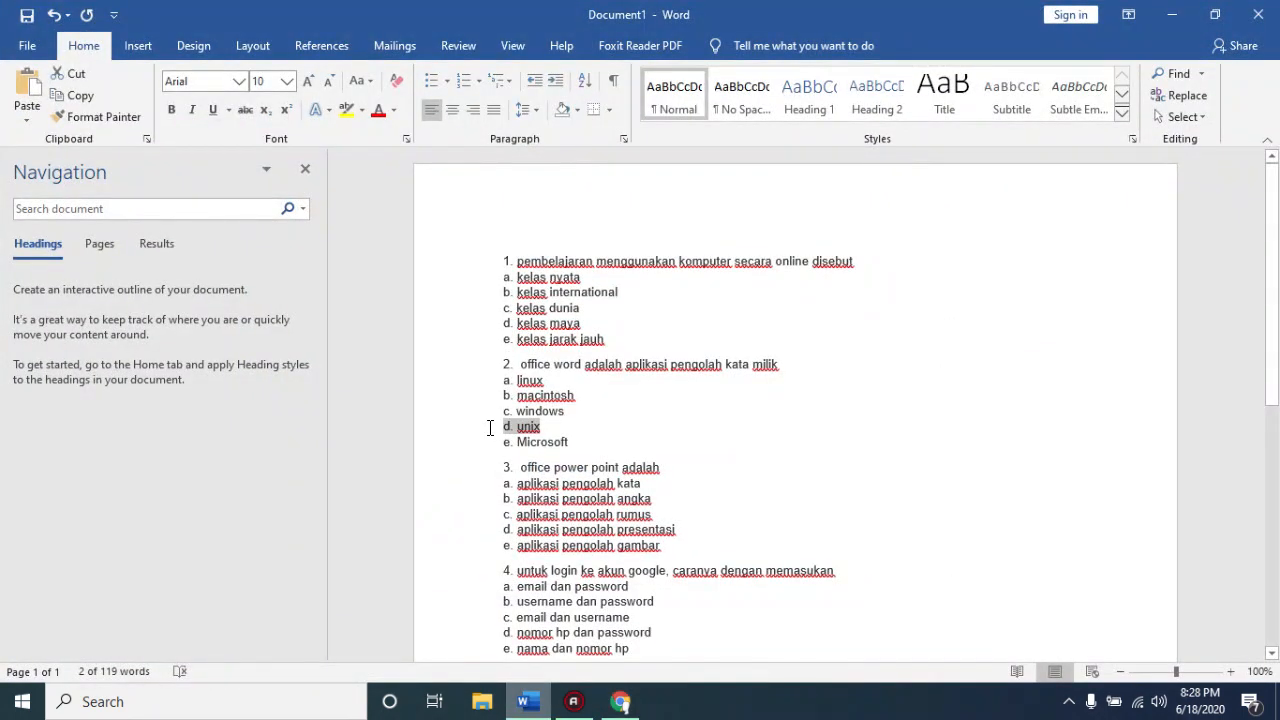
key("alt+Tab")
key("ctrl+v")
key("Return")
Copy "e. Microsoft" from the Word document into the fifth option of question 2.
left_click(529, 708)
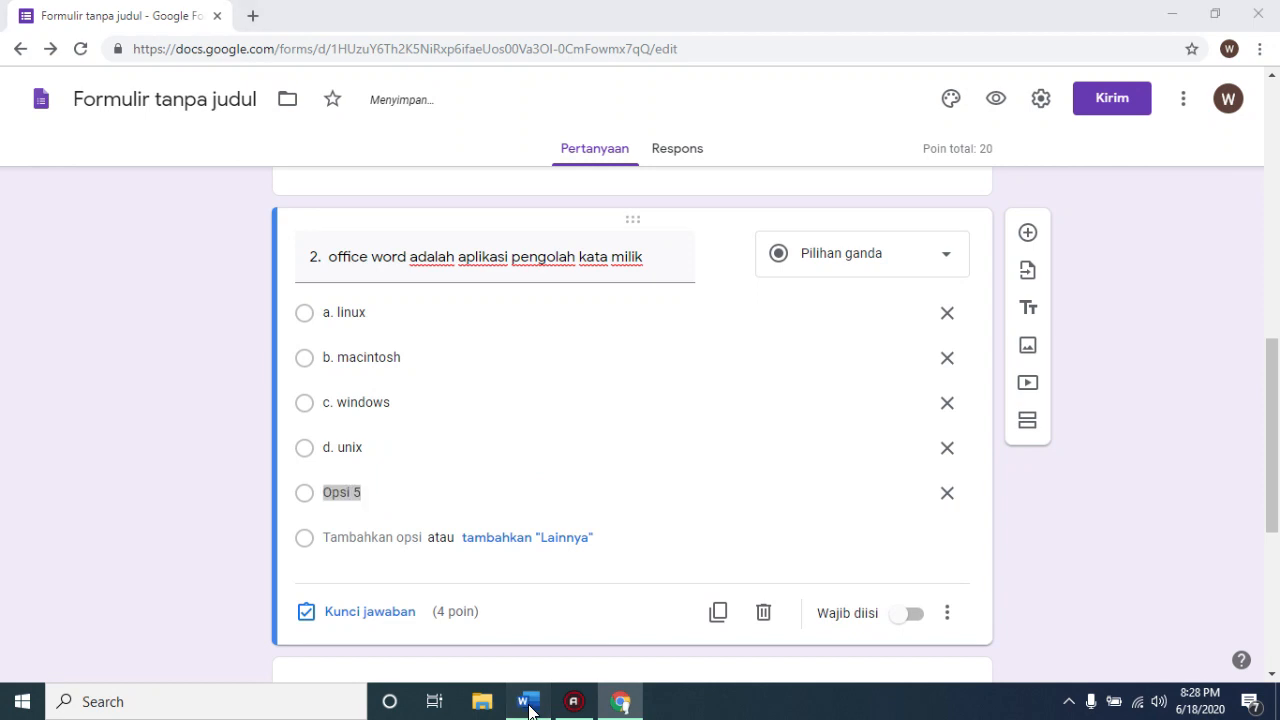
left_click_drag(571, 443, 508, 444)
key("ctrl+c")
key("alt+Tab")
key("ctrl+v")
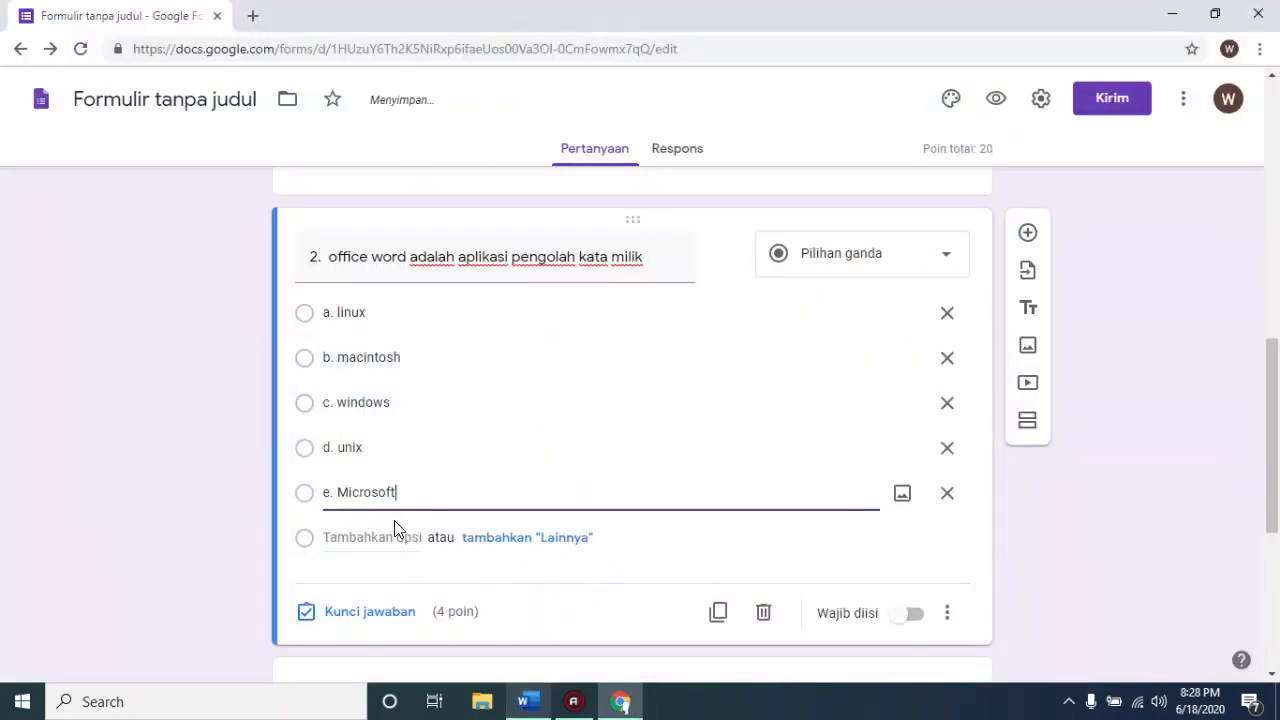
Mark "e. Microsoft" as the correct answer in question 2's answer key and finish the key.
left_click(367, 612)
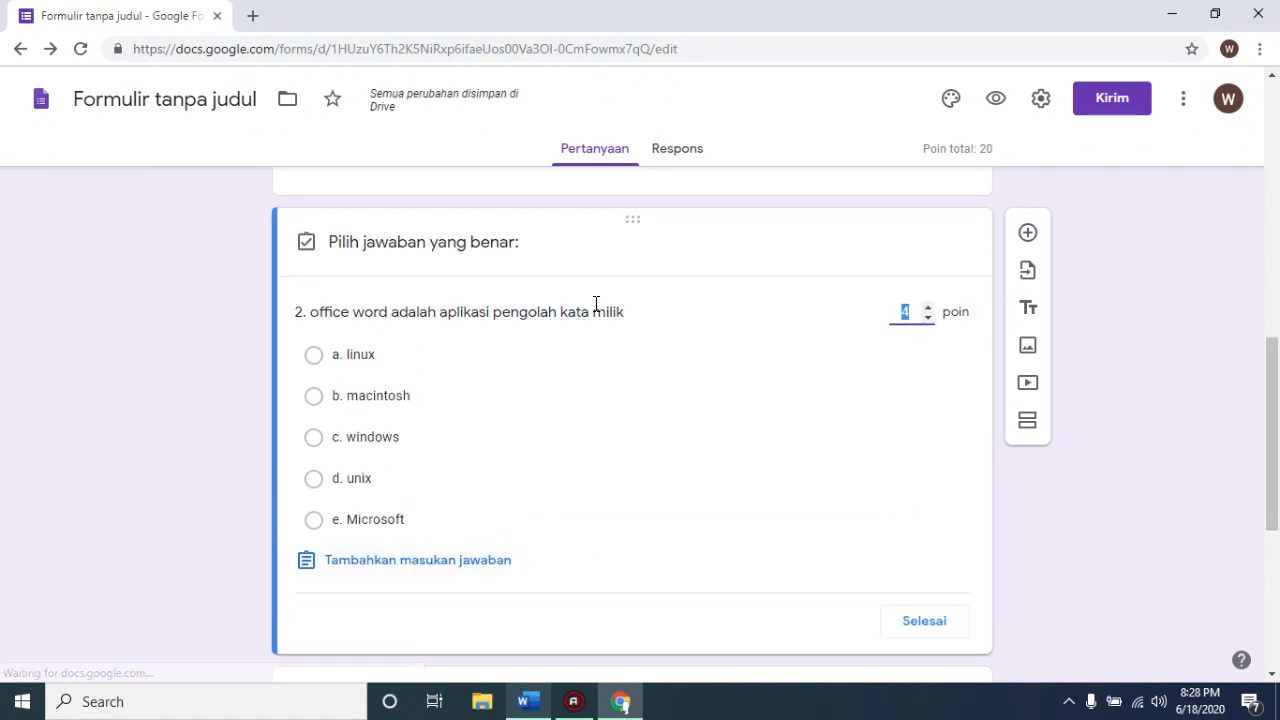
left_click(355, 522)
left_click(924, 621)
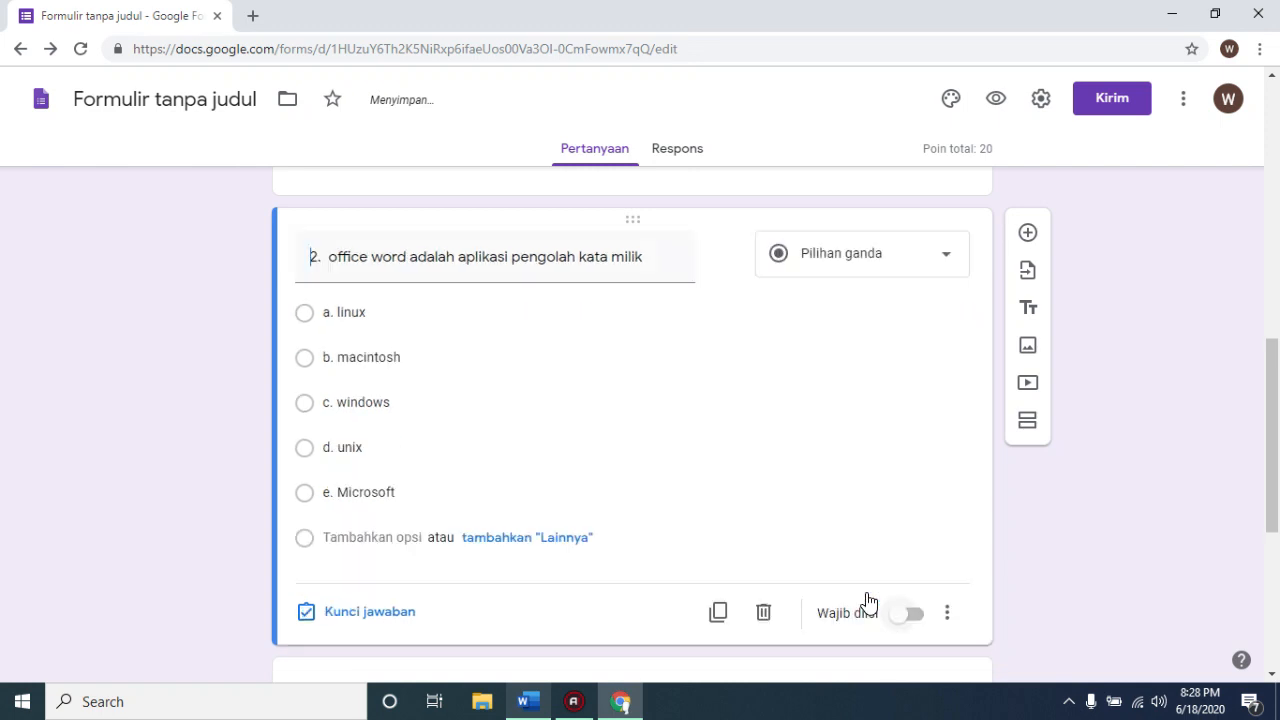
Copy "3. office power point adalah" from the Word document into the title of the empty question below question 2.
scroll(1140, 571, "down", 4)
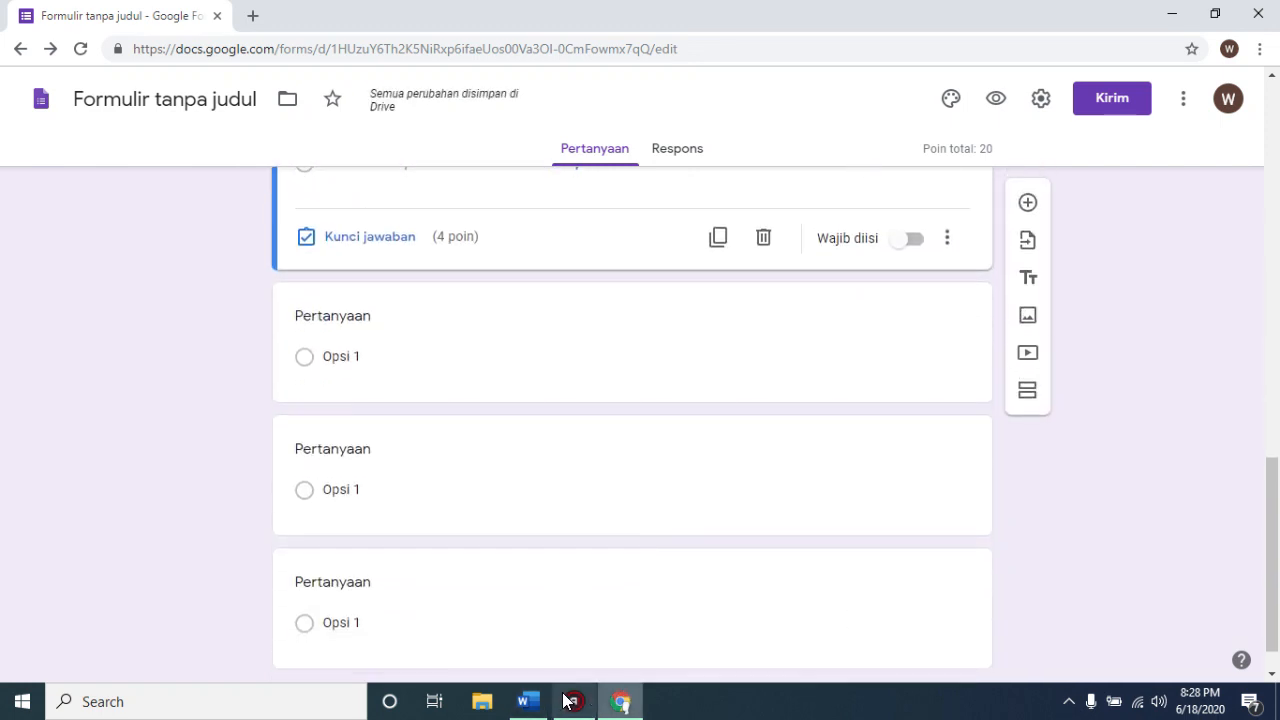
left_click(526, 699)
left_click_drag(662, 332, 500, 332)
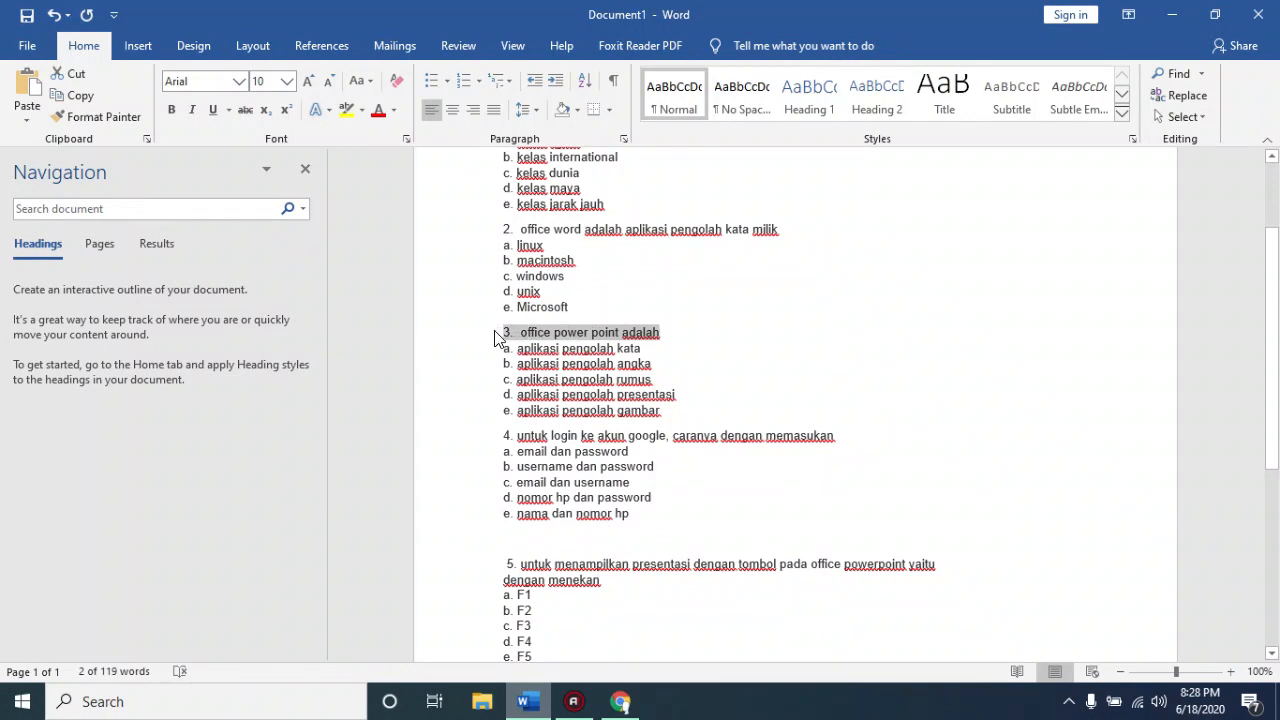
left_click(523, 701)
left_click(374, 358)
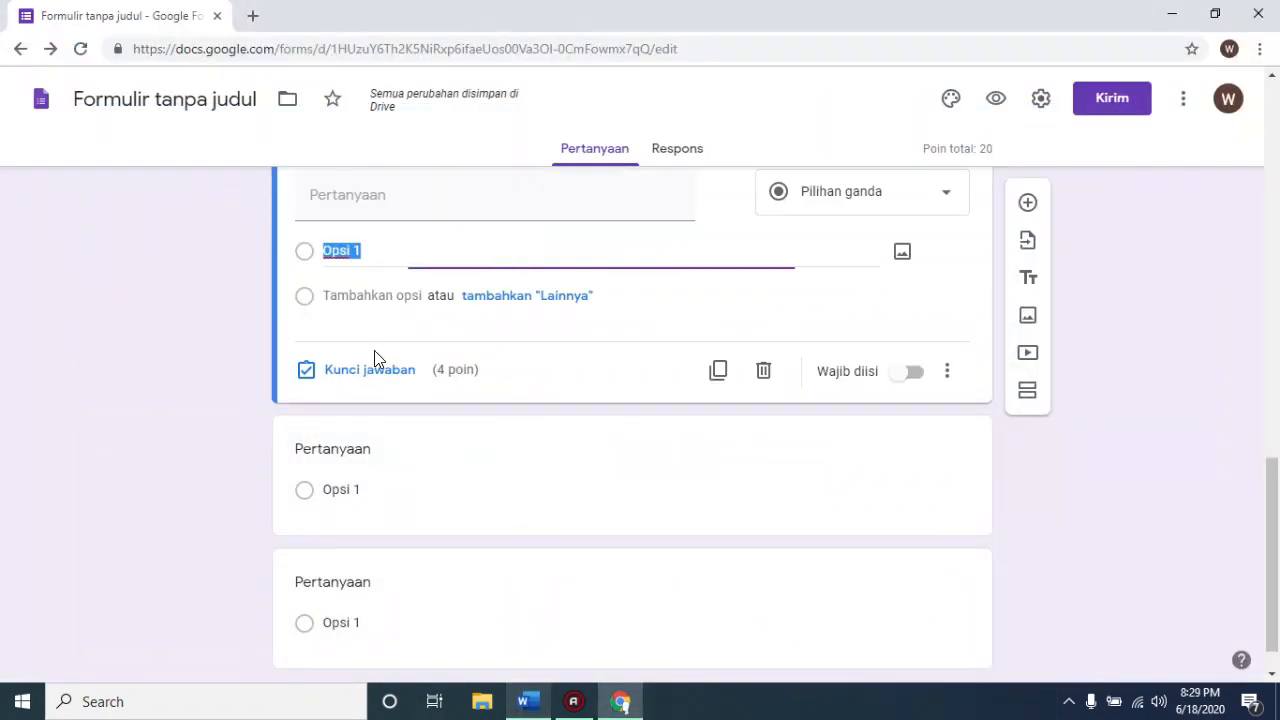
left_click(404, 198)
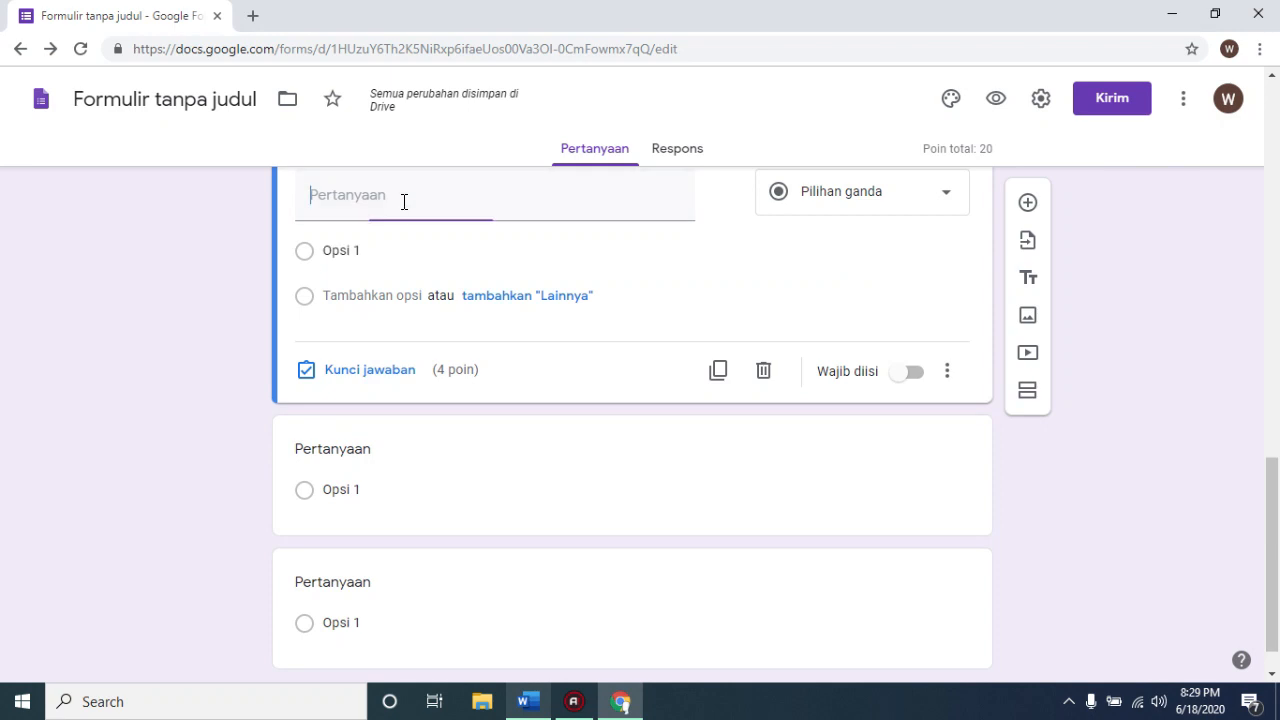
key("ctrl+v")
scroll(1140, 414, "up", 2)
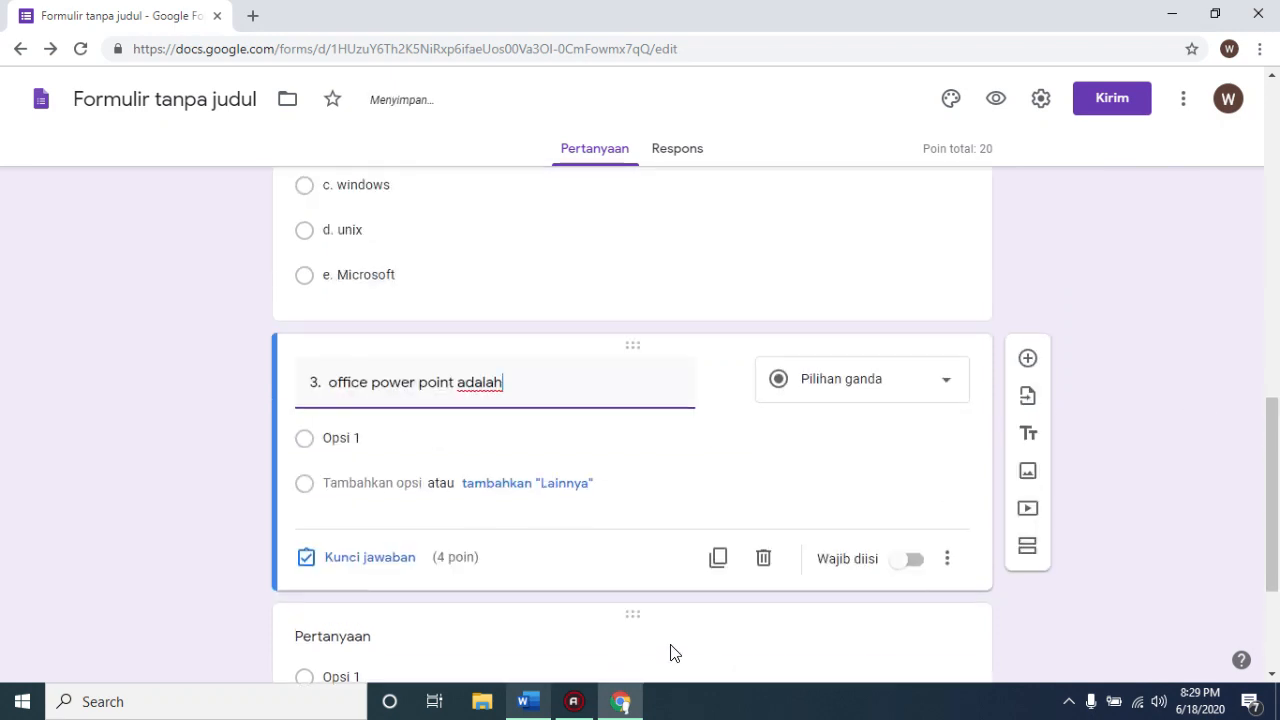
Copy "a. aplikasi pengolah kata" from the Word document into question 3's first option and add a second option.
left_click(523, 701)
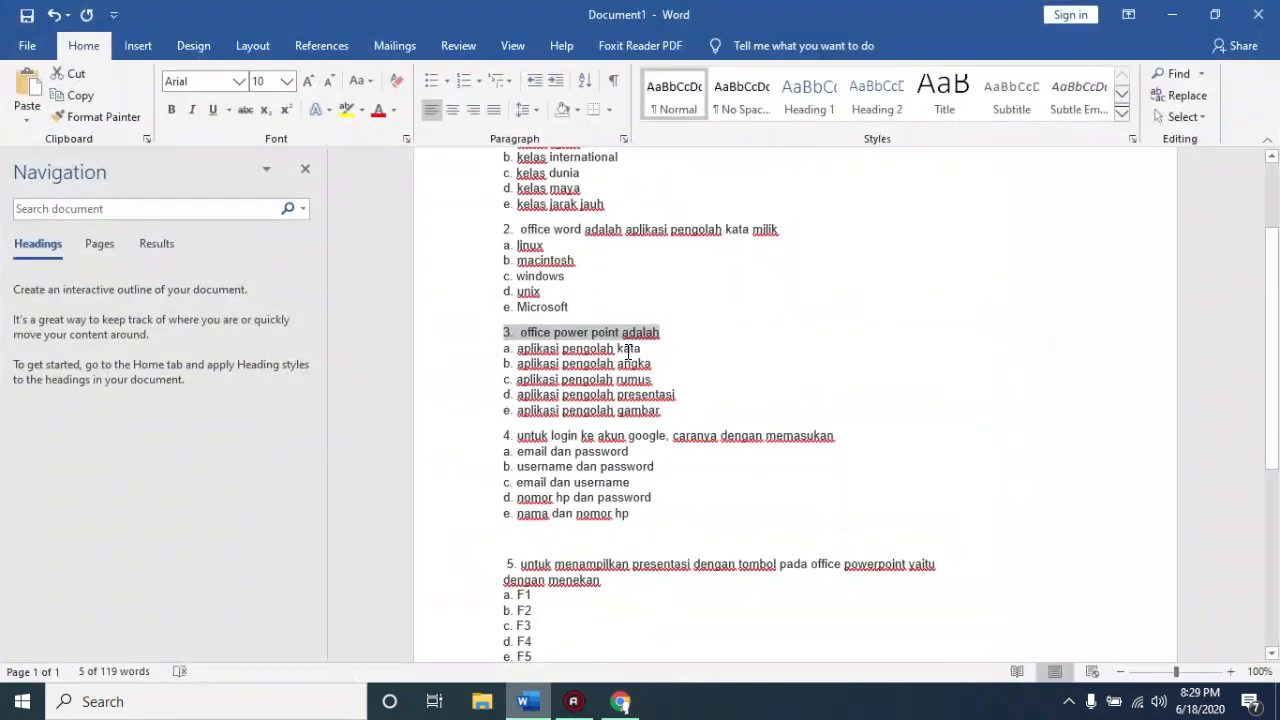
left_click_drag(628, 350, 534, 358)
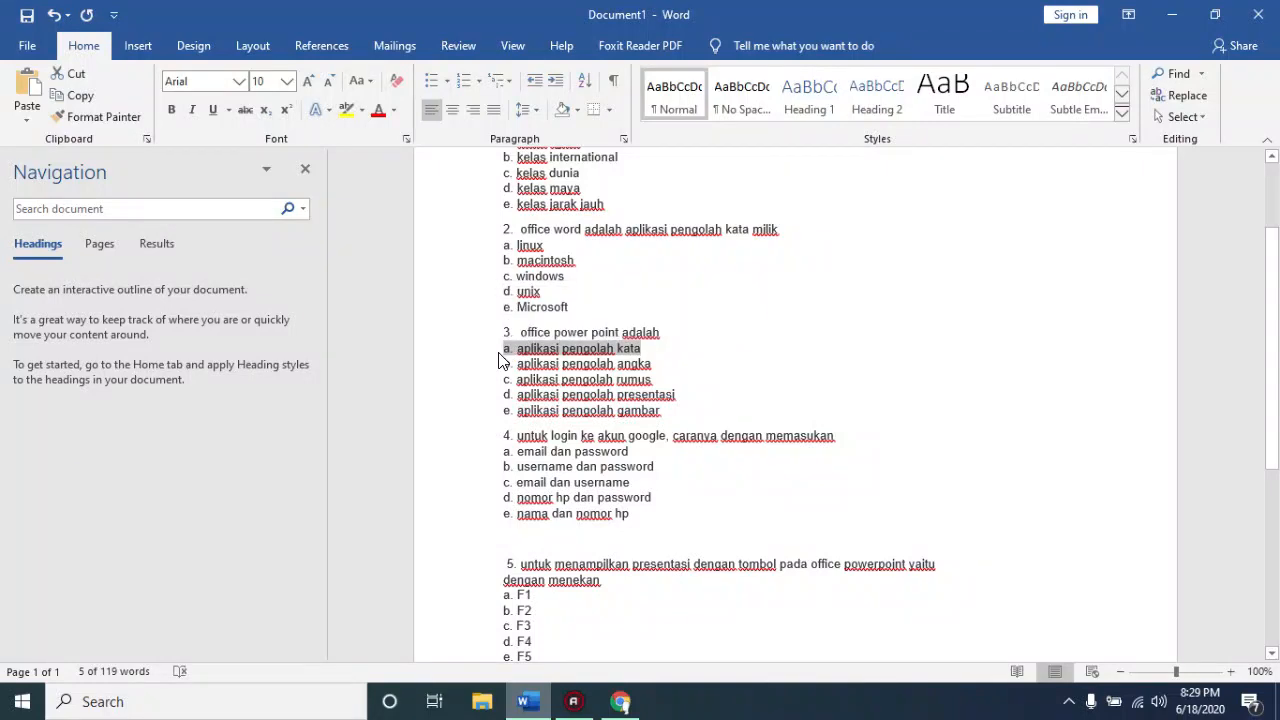
key("alt+Tab")
left_click(388, 437)
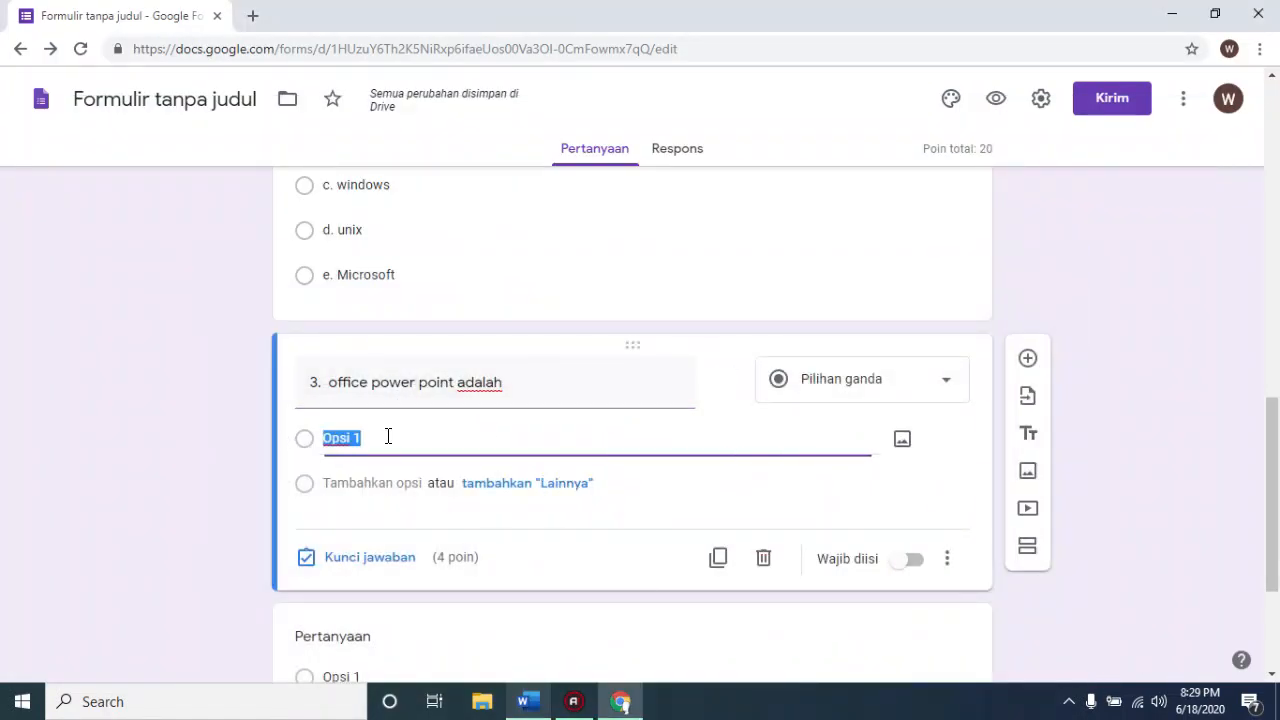
key("ctrl+v")
key("Return")
Copy "b. aplikasi pengolah angka" from the Word document into question 3's second option and add a third option.
left_click(523, 701)
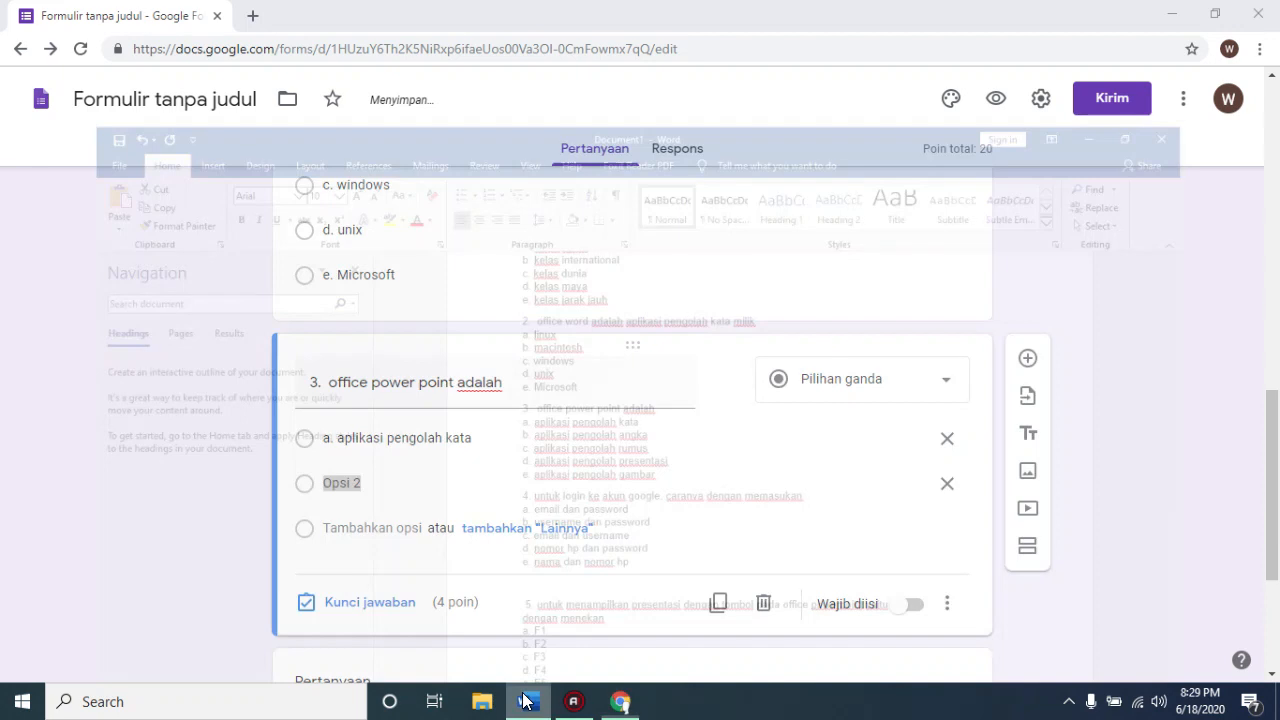
left_click_drag(651, 364, 513, 364)
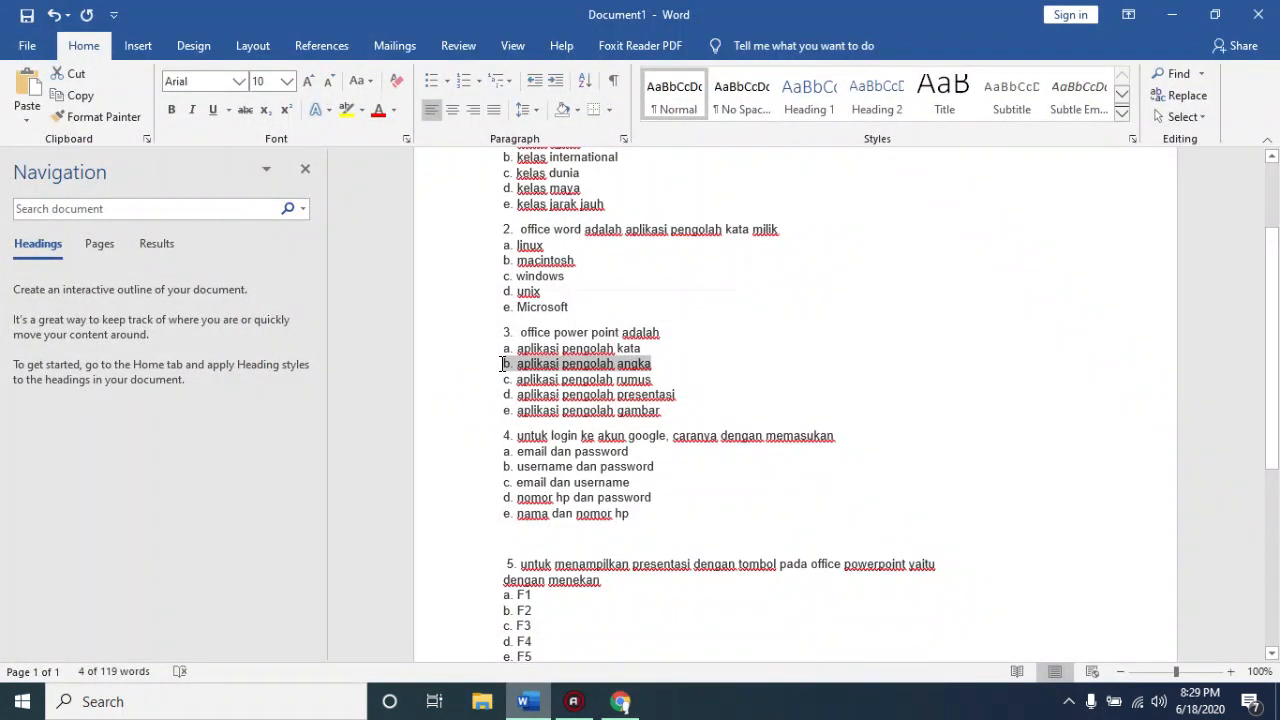
left_click(523, 701)
key("ctrl+v")
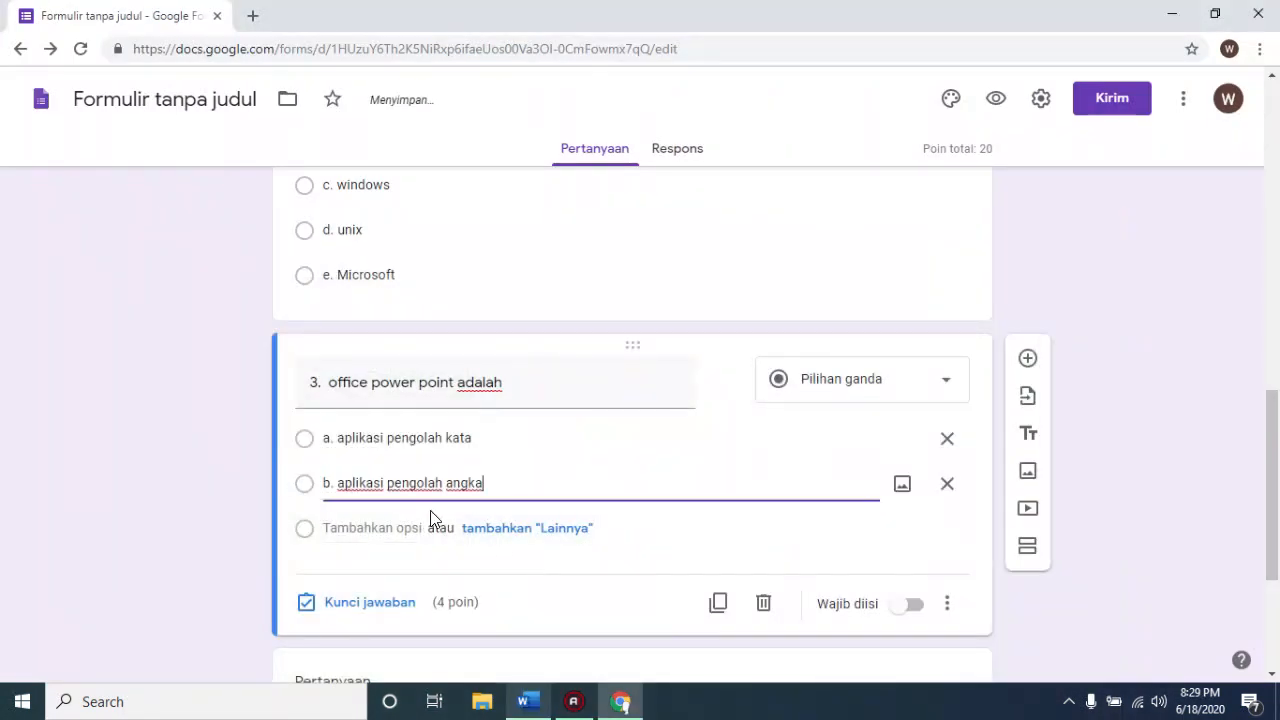
key("Return")
Copy "c. aplikasi pengolah rumus" from the Word document into question 3's third option and add a fourth option.
left_click(528, 708)
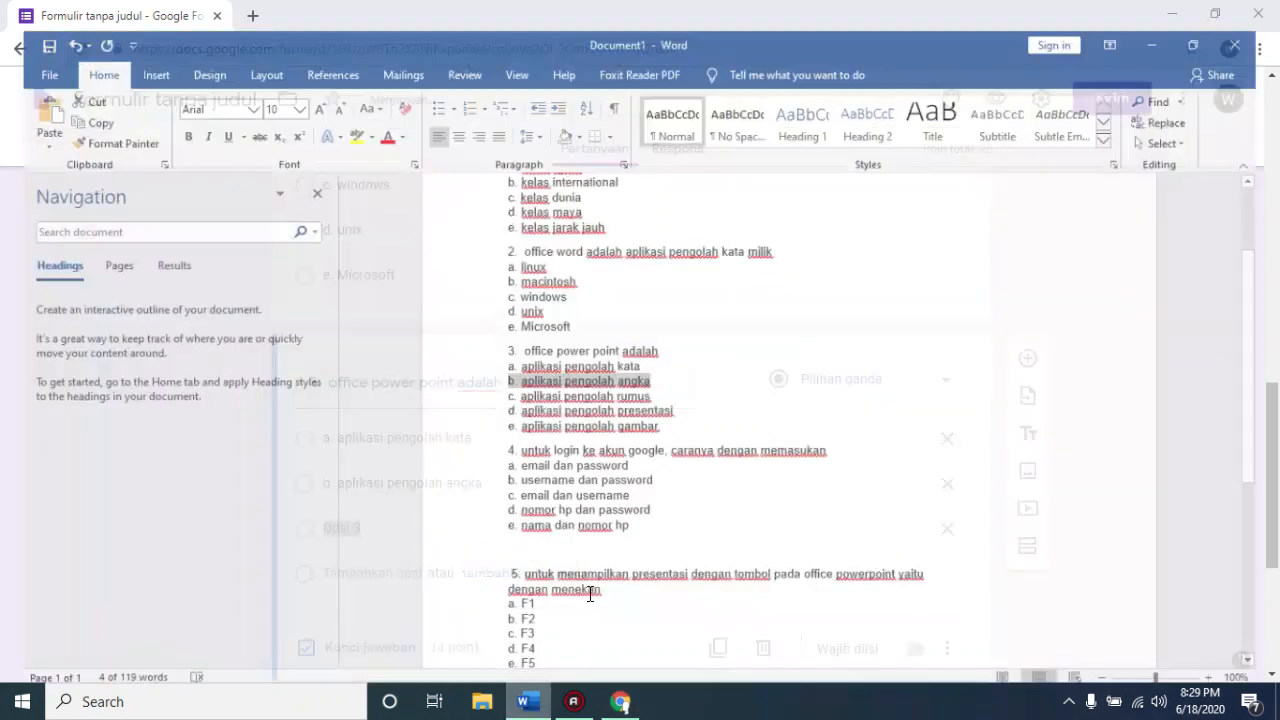
left_click_drag(651, 379, 535, 378)
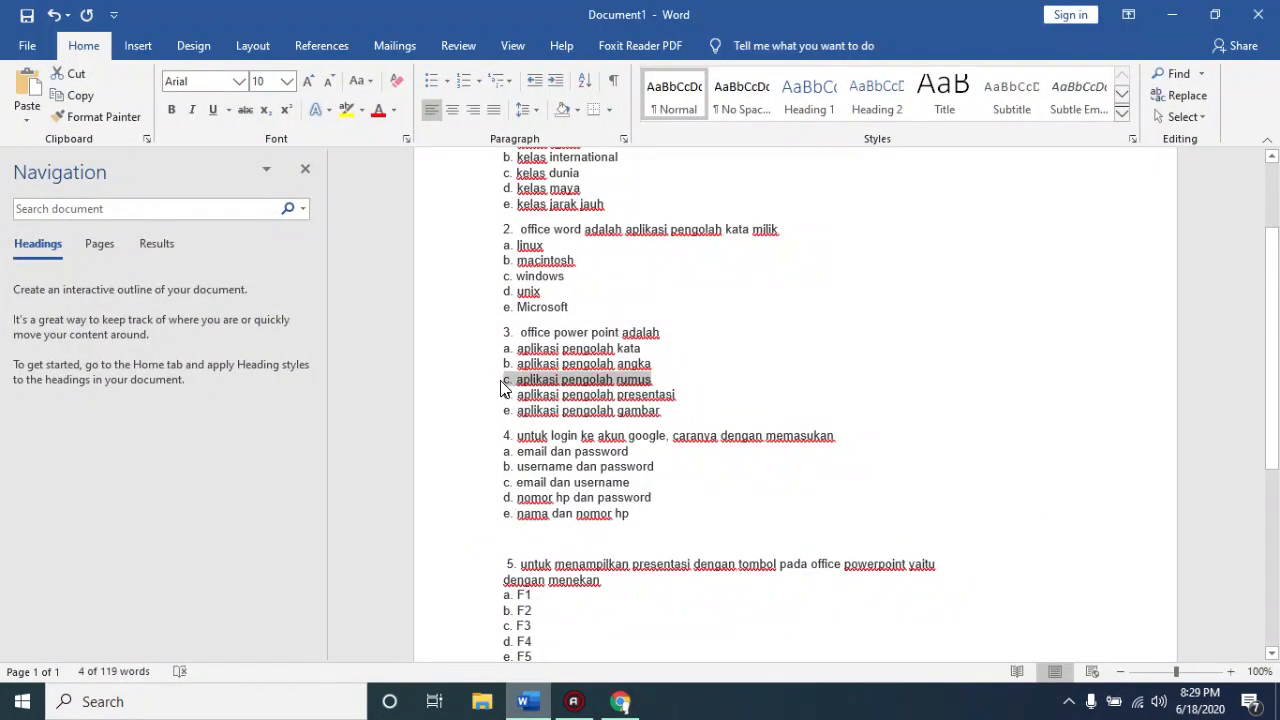
left_click(527, 701)
key("ctrl+v")
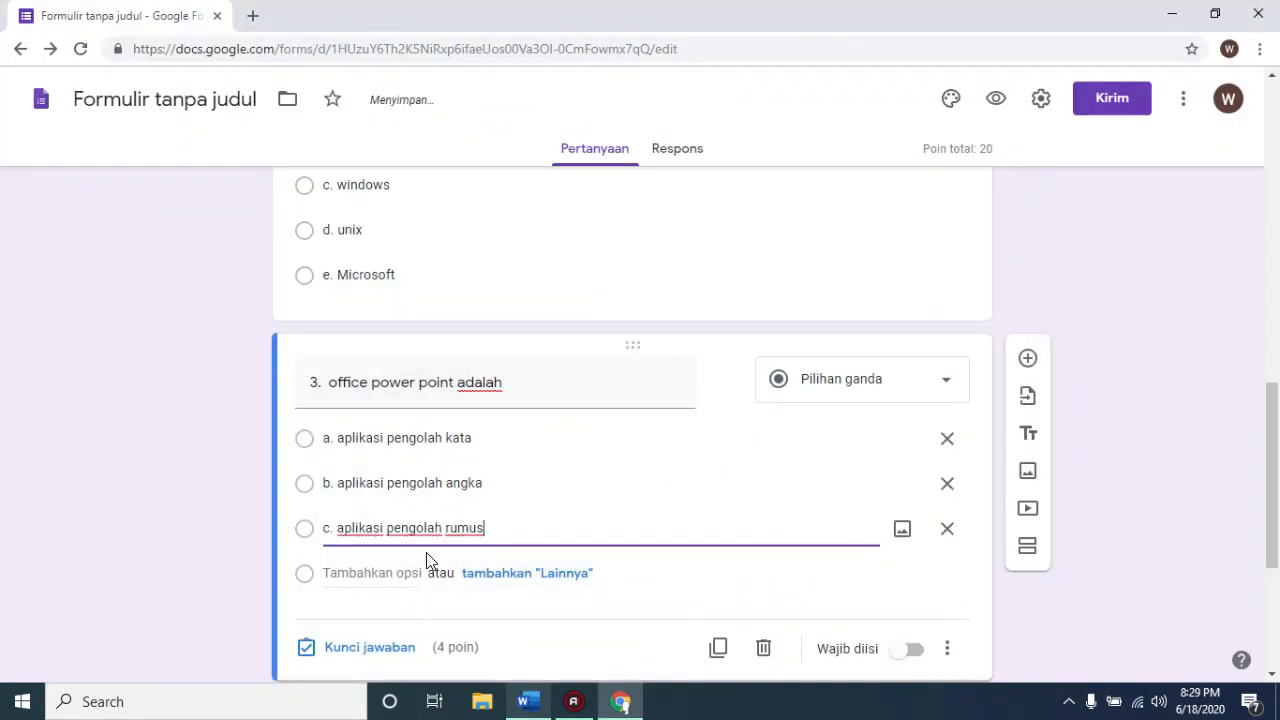
key("Return")
Copy "d. aplikasi pengolah presentasi" from the Word document into question 3's fourth option and add a fifth option.
left_click(540, 708)
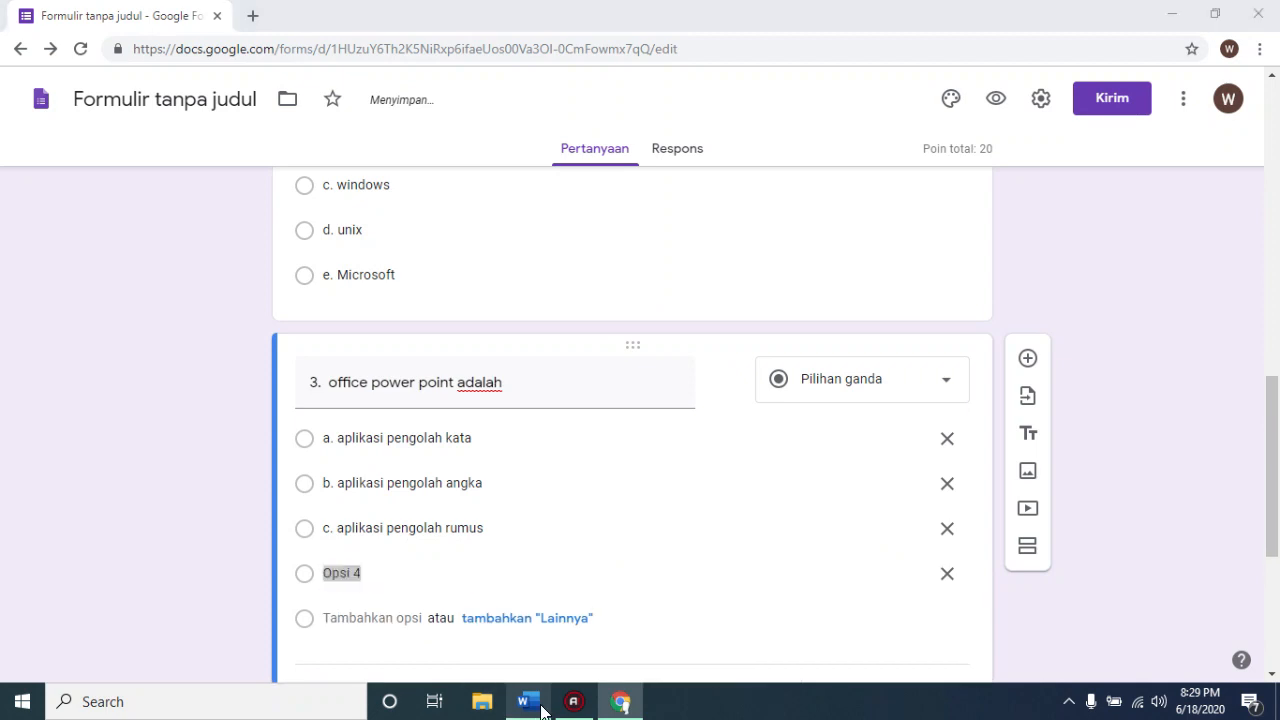
left_click_drag(676, 395, 533, 395)
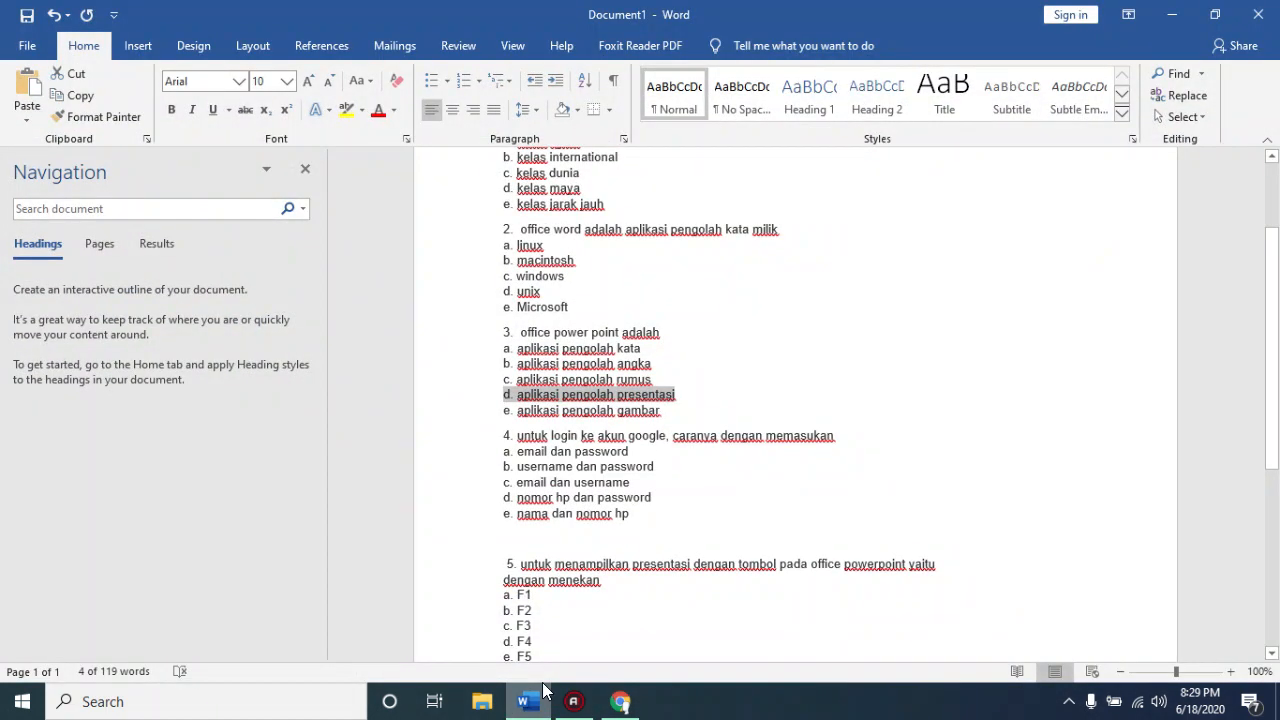
left_click(540, 700)
type("d. aplikasi pengolah presentasi")
key("Return")
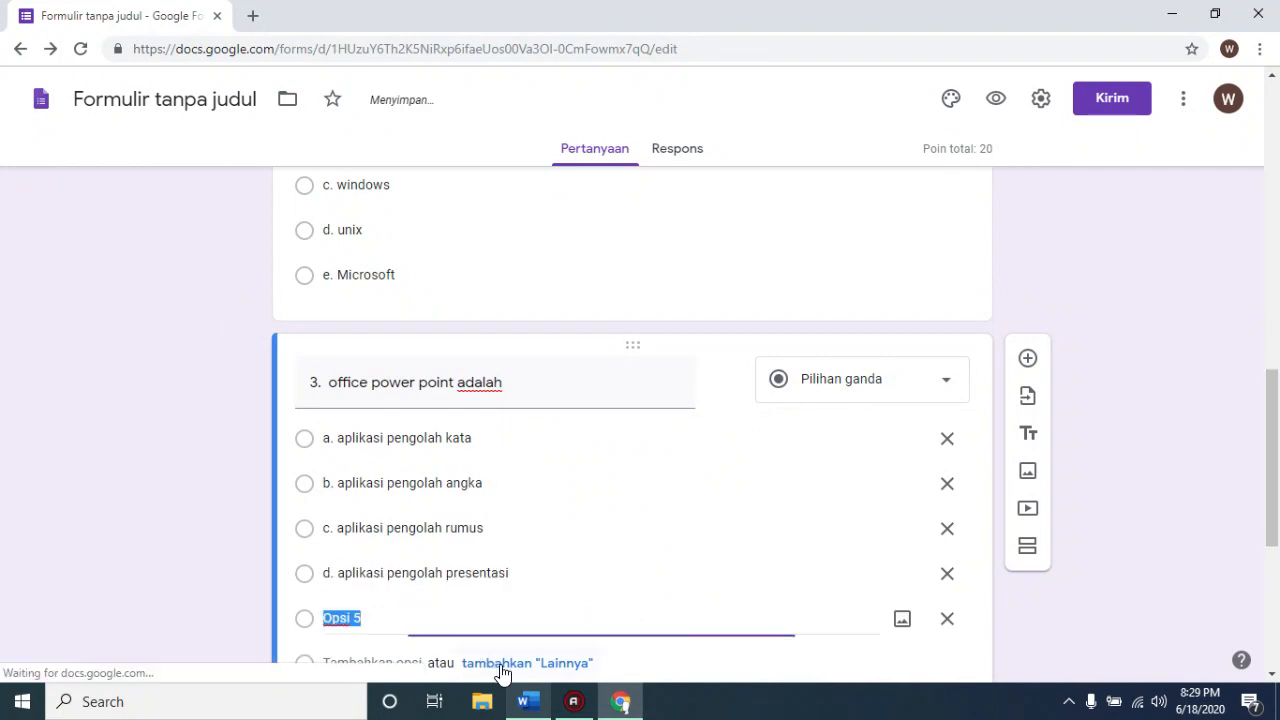
Copy "e. aplikasi pengolah gambar" from the Word document into the fifth option of question 3.
left_click(528, 701)
left_click_drag(661, 411, 512, 410)
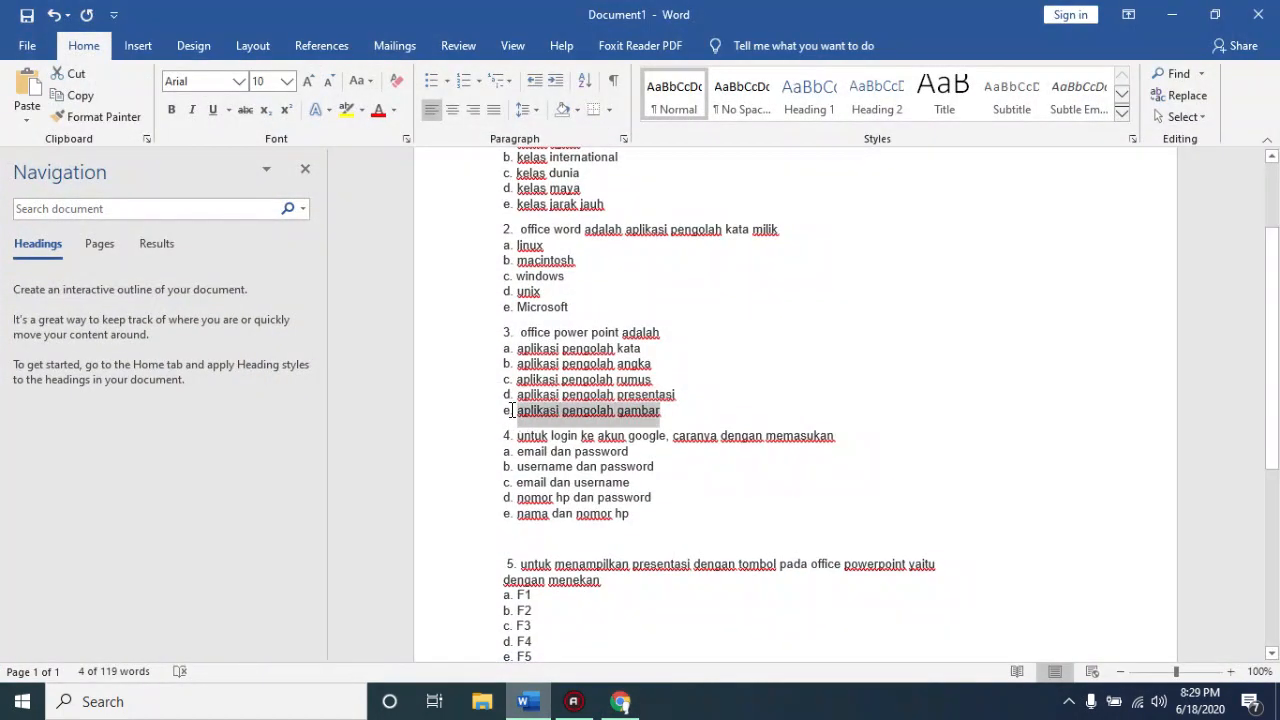
key("ctrl+c")
left_click(526, 701)
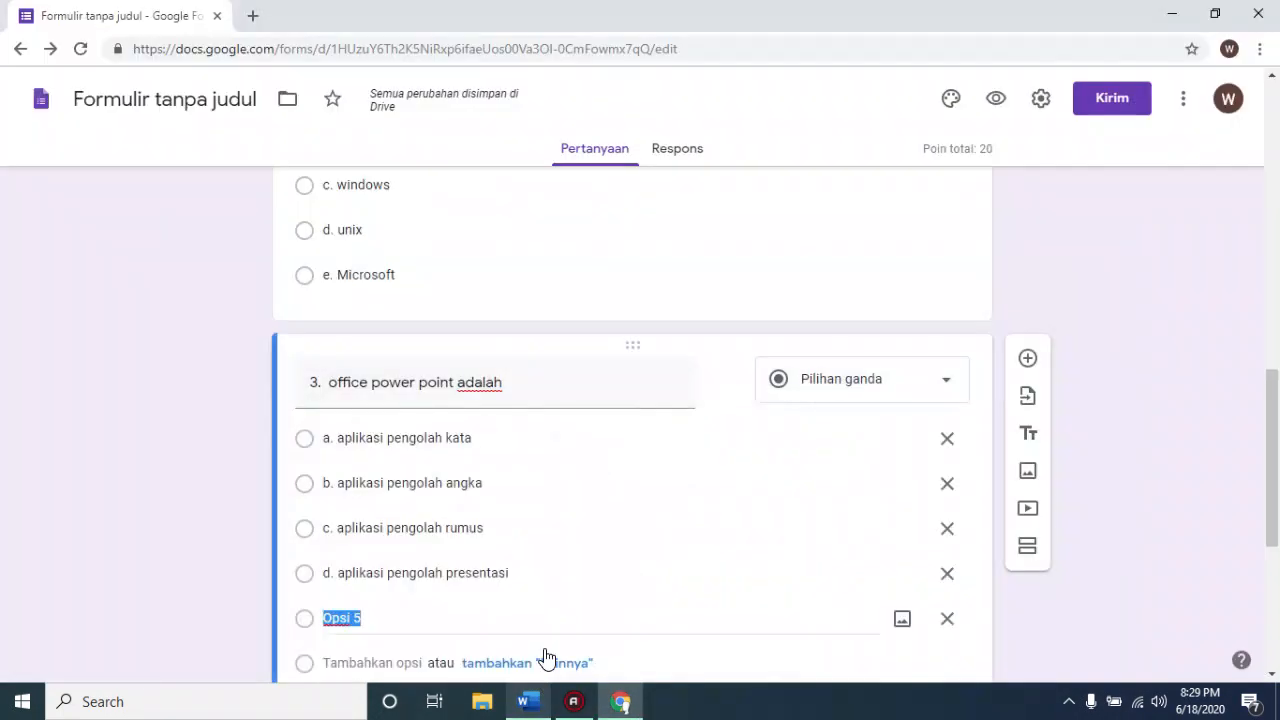
key("ctrl+v")
Mark "d. aplikasi pengolah presentasi" as the correct answer in question 3's answer key.
scroll(1092, 484, "down", 2)
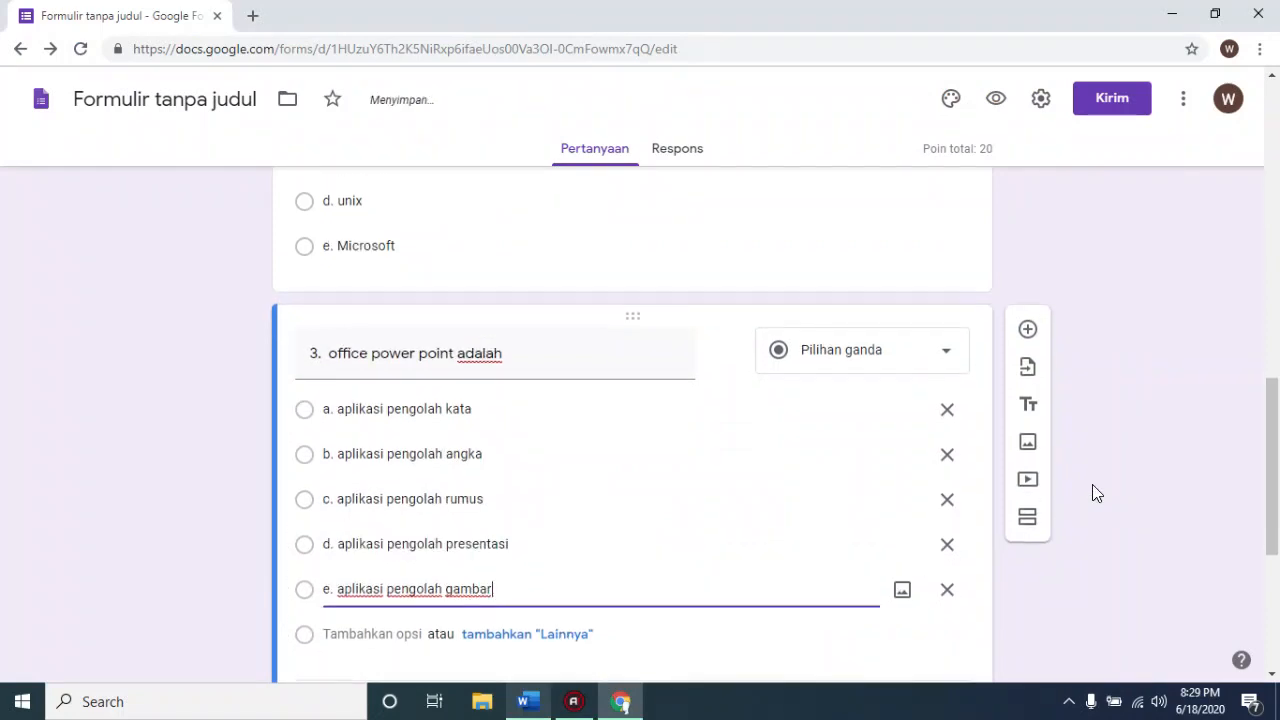
scroll(365, 627, "down", 1)
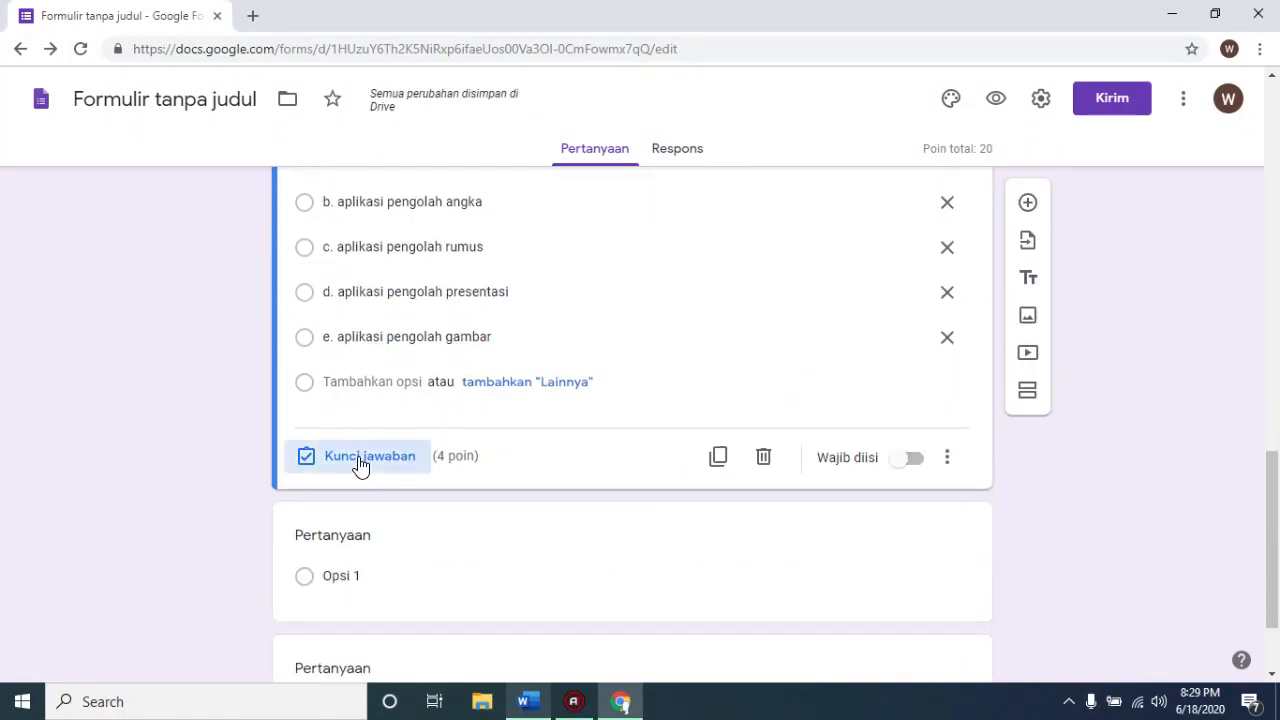
left_click(358, 460)
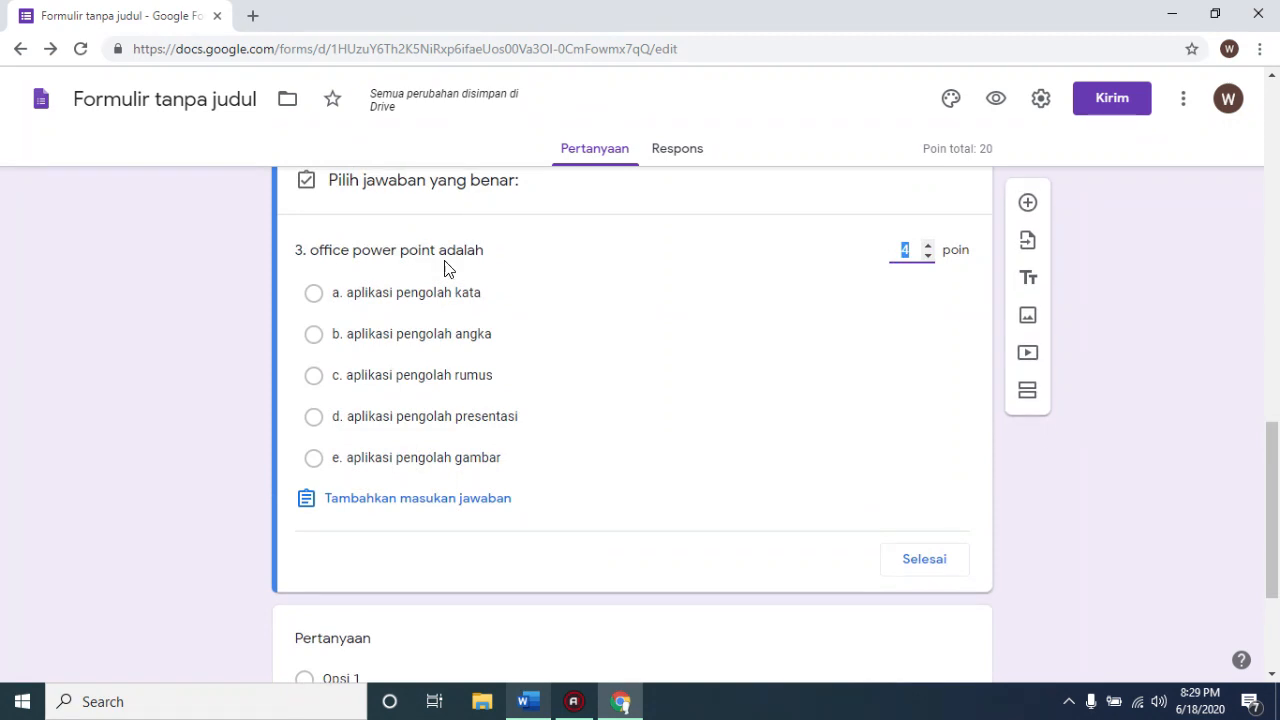
left_click(314, 417)
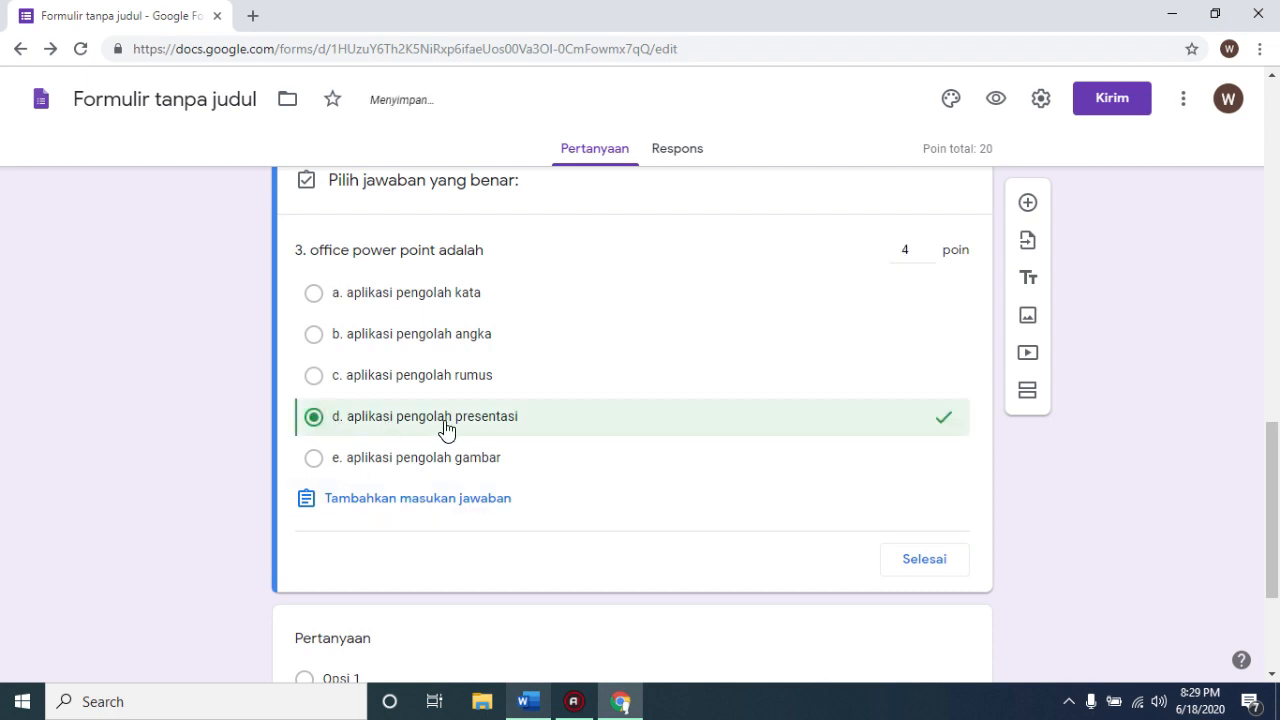
Close question 3's answer key and copy "4. untuk login ke akun google, caranya dengan memasukan" from the Word document into the fourth question's title.
left_click(922, 559)
scroll(700, 560, "down", 1)
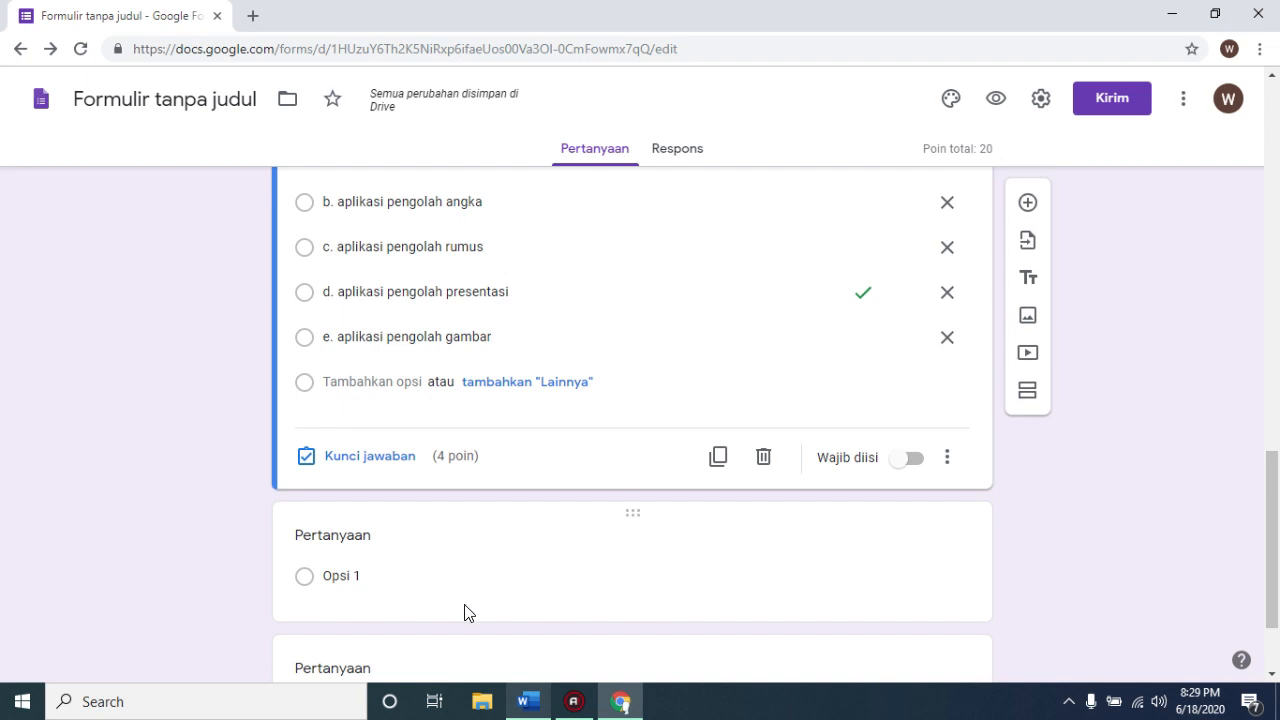
left_click(528, 702)
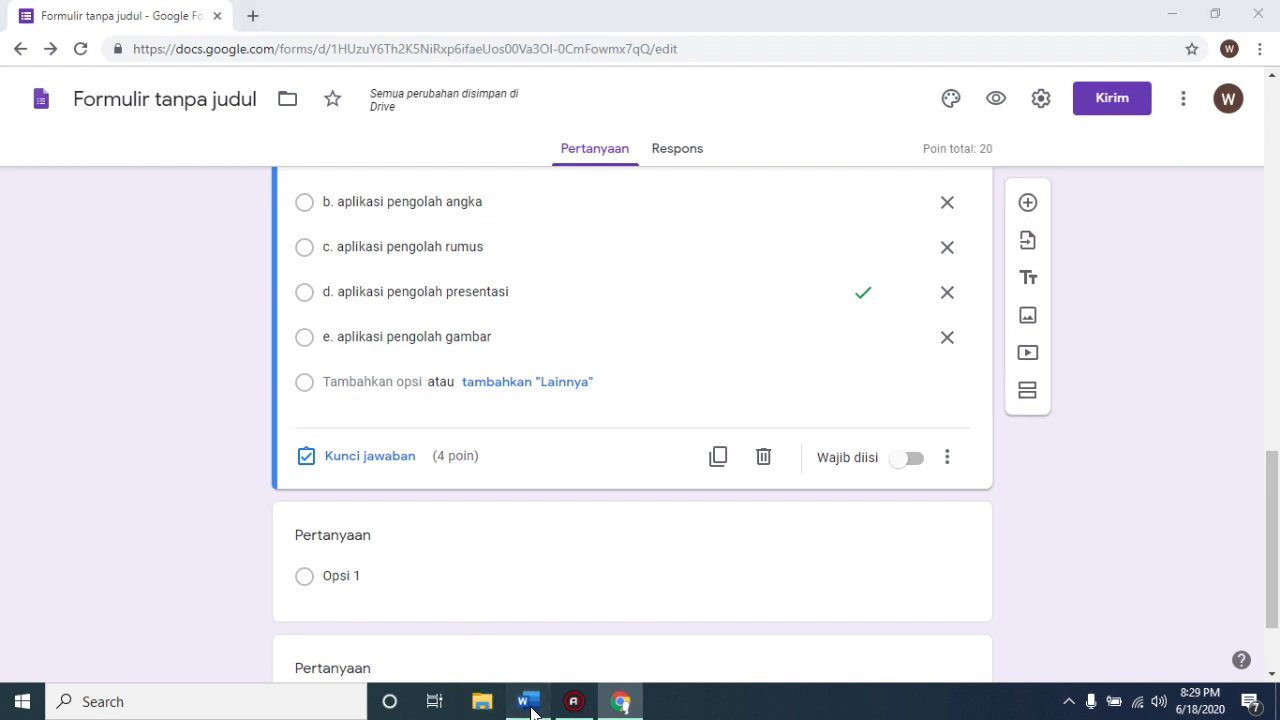
scroll(626, 503, "down", 1)
left_click_drag(835, 346, 497, 357)
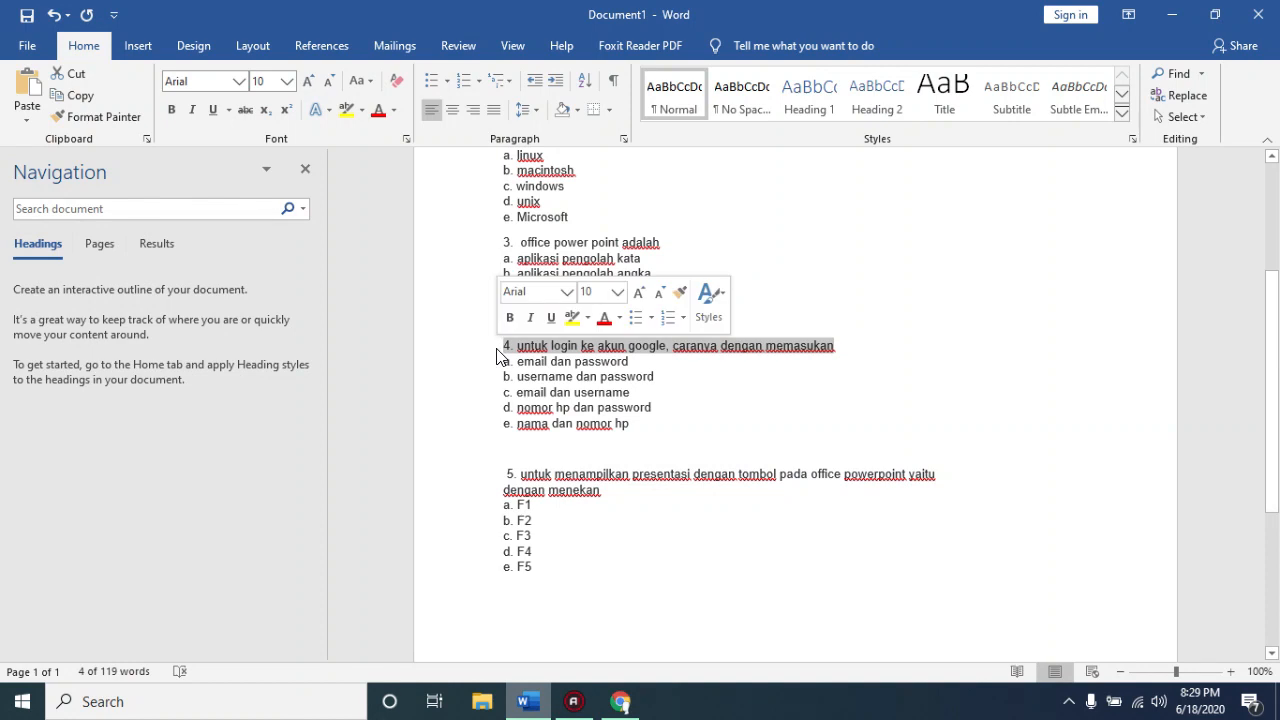
right_click(537, 346)
left_click(610, 377)
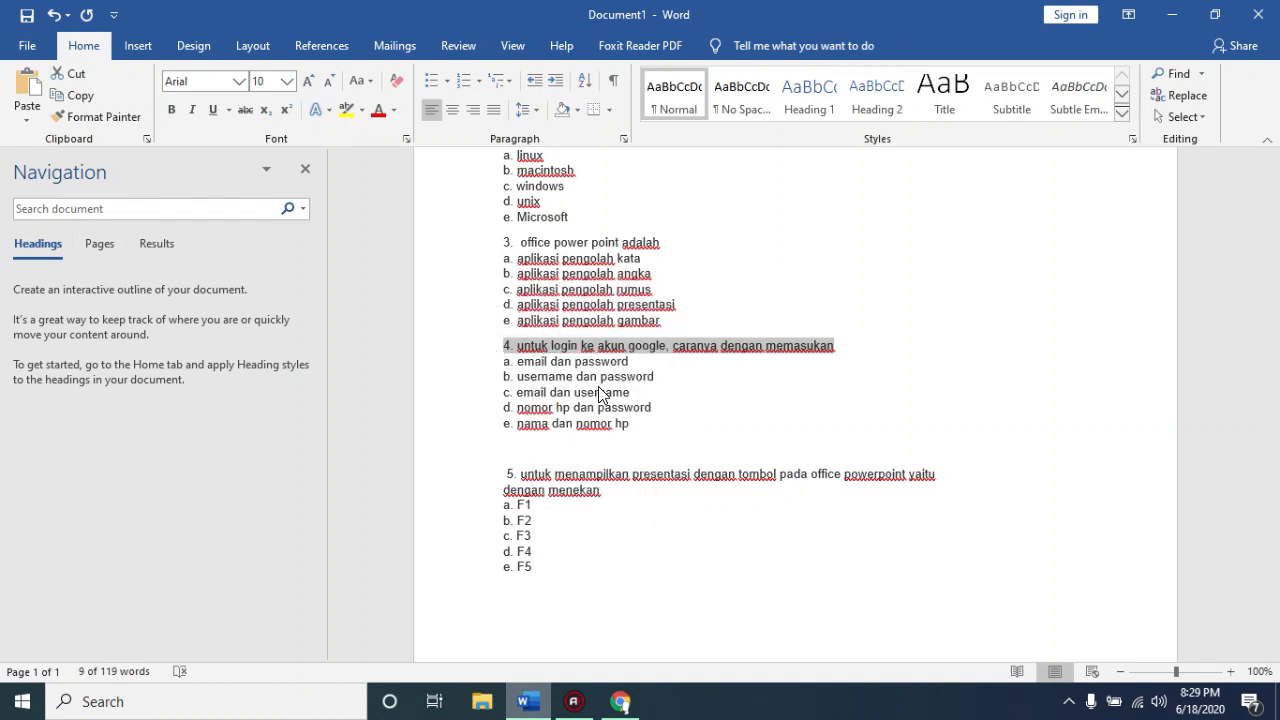
left_click(620, 701)
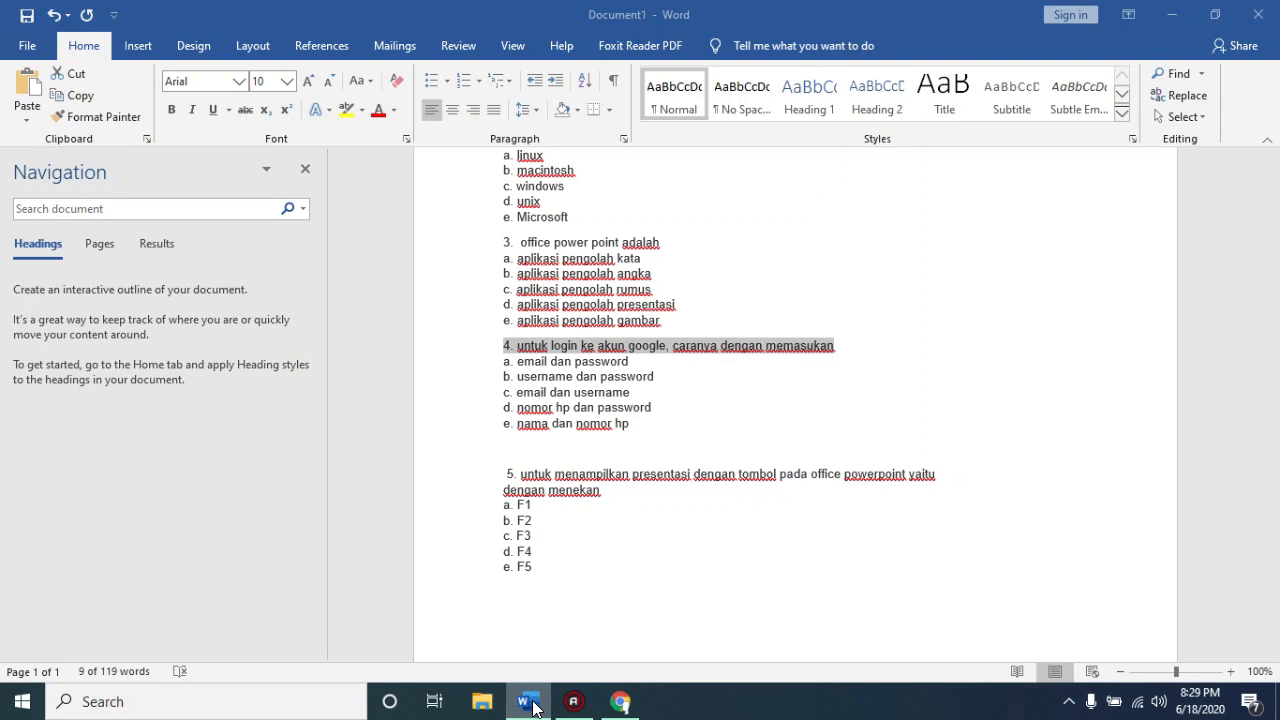
left_click(452, 516)
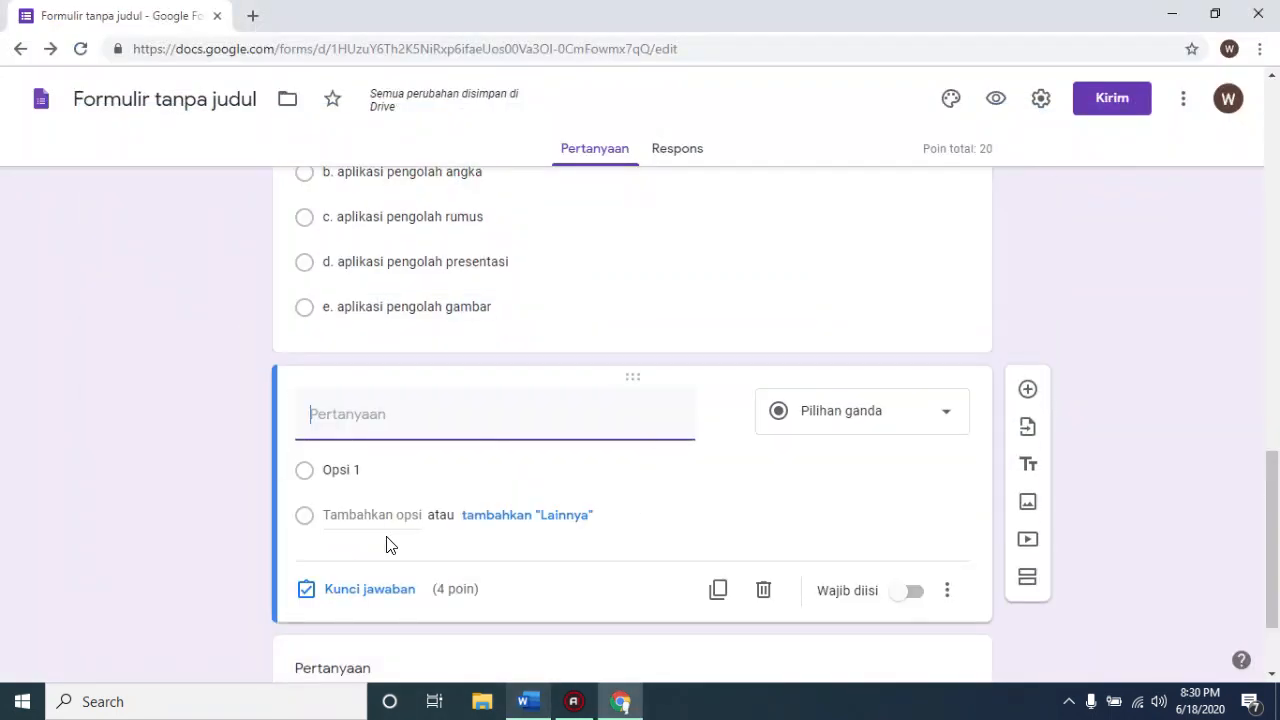
key("ctrl+v")
Copy "a. email dan password" from the Word document into question 4's first option and add a second option.
left_click(528, 701)
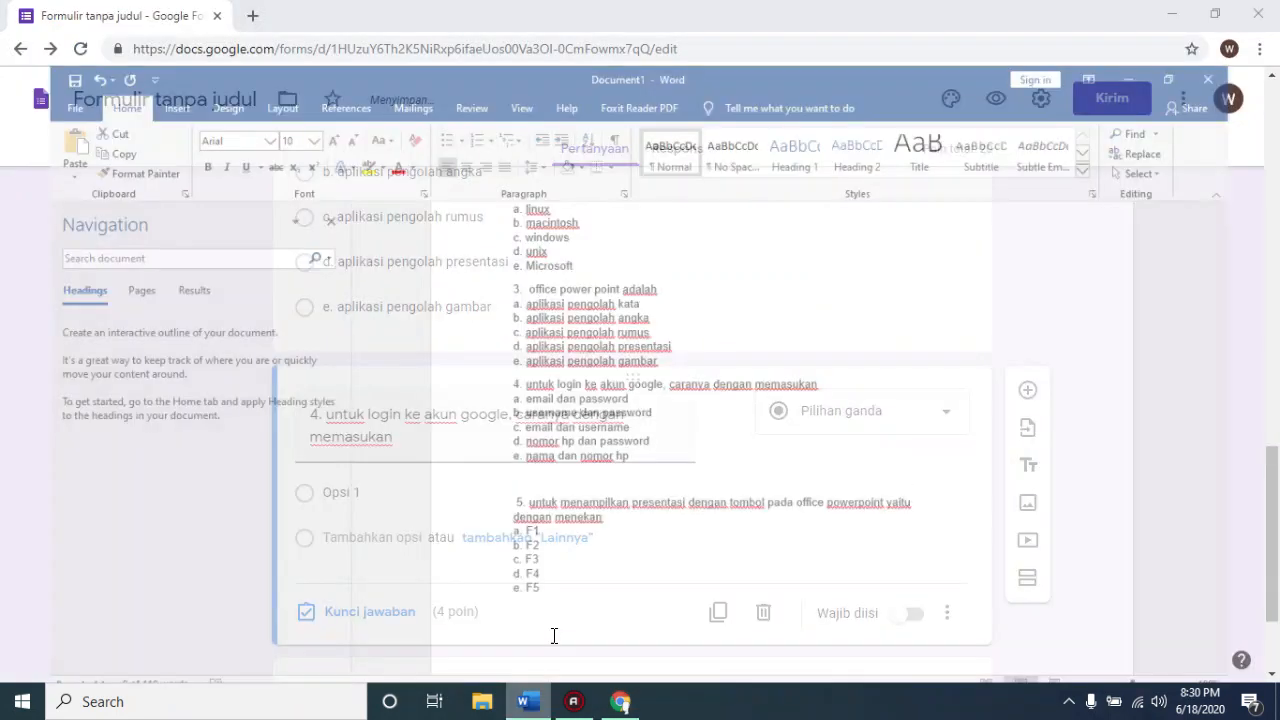
left_click(495, 364)
key("ctrl+c")
left_click(620, 702)
left_click(382, 490)
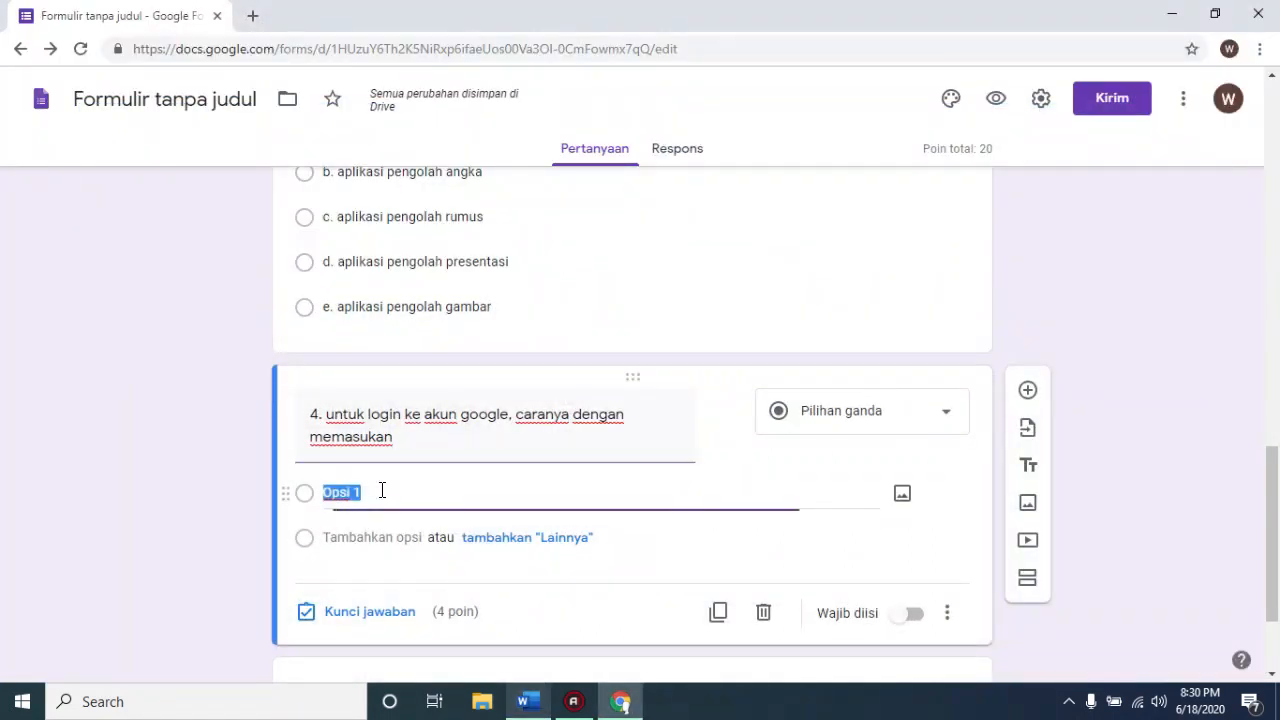
key("ctrl+v")
left_click(366, 530)
Copy "b. username dan password" from the Word document into question 4's second option and add a third option.
left_click(528, 705)
left_click_drag(655, 378, 514, 382)
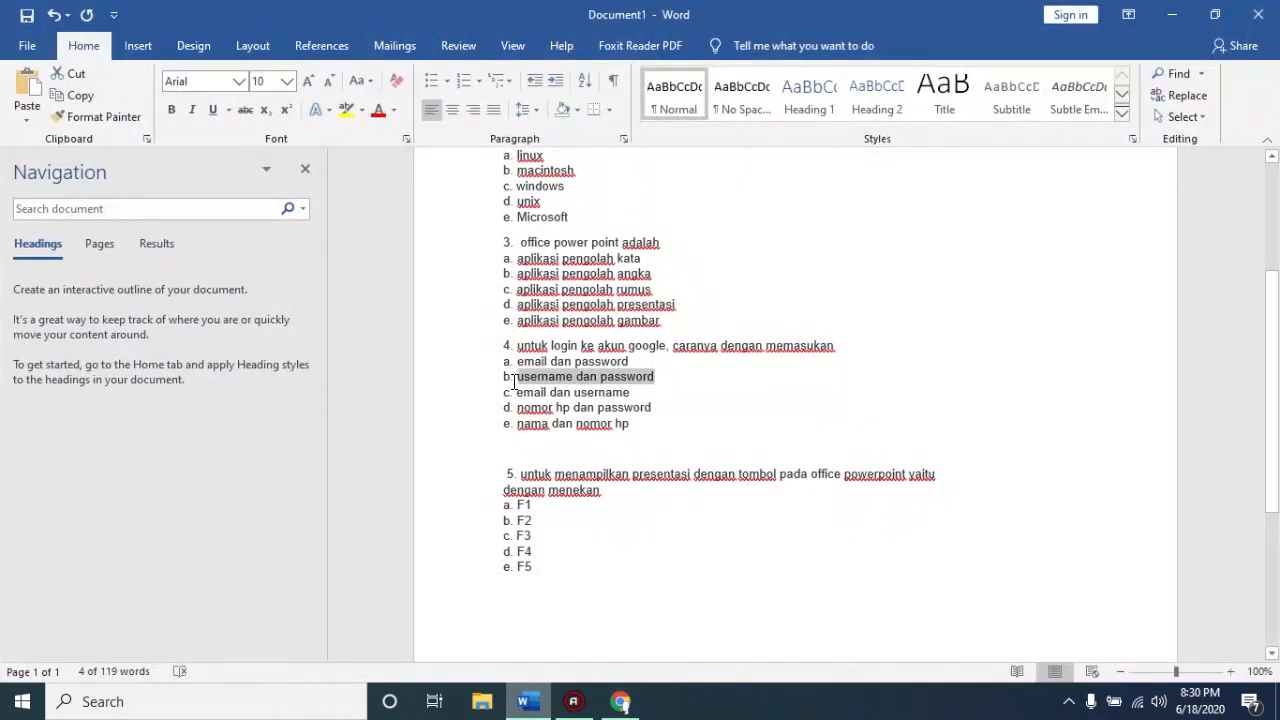
key("ctrl+c")
left_click(525, 701)
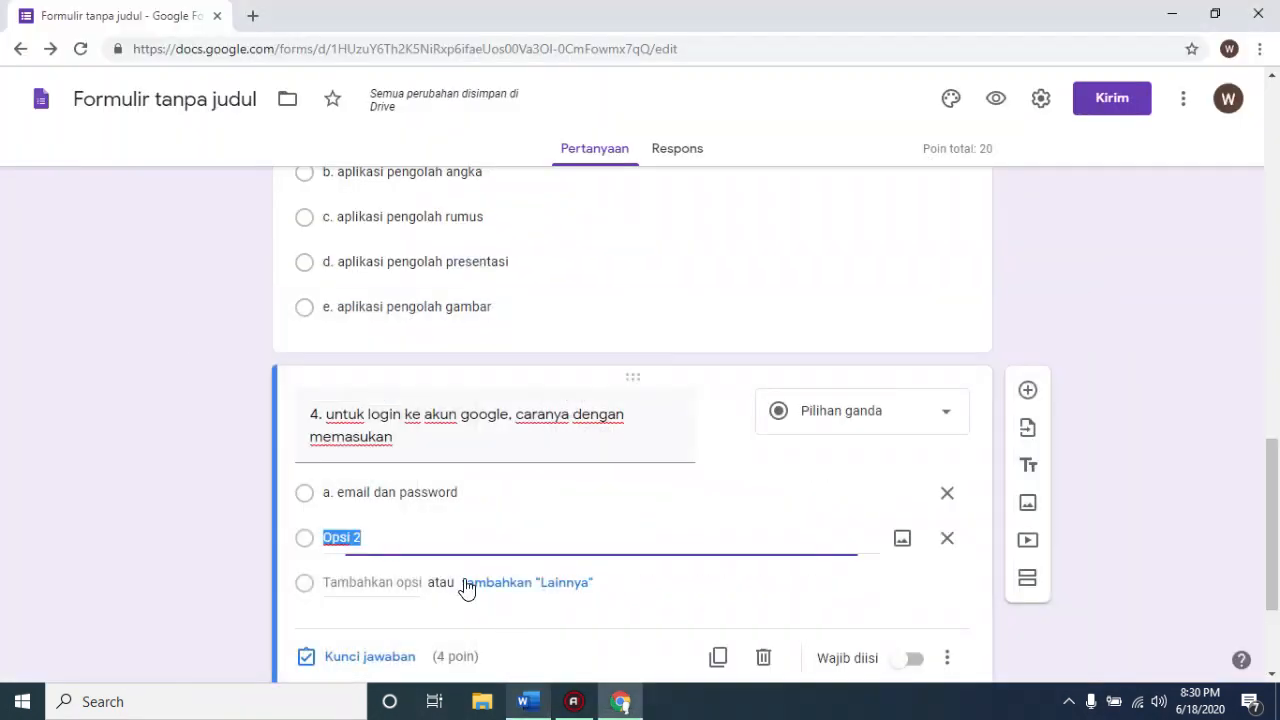
key("ctrl+v")
left_click(414, 582)
Copy "c. email dan username" from the Word document into question 4's third option and add a fourth option.
left_click(528, 700)
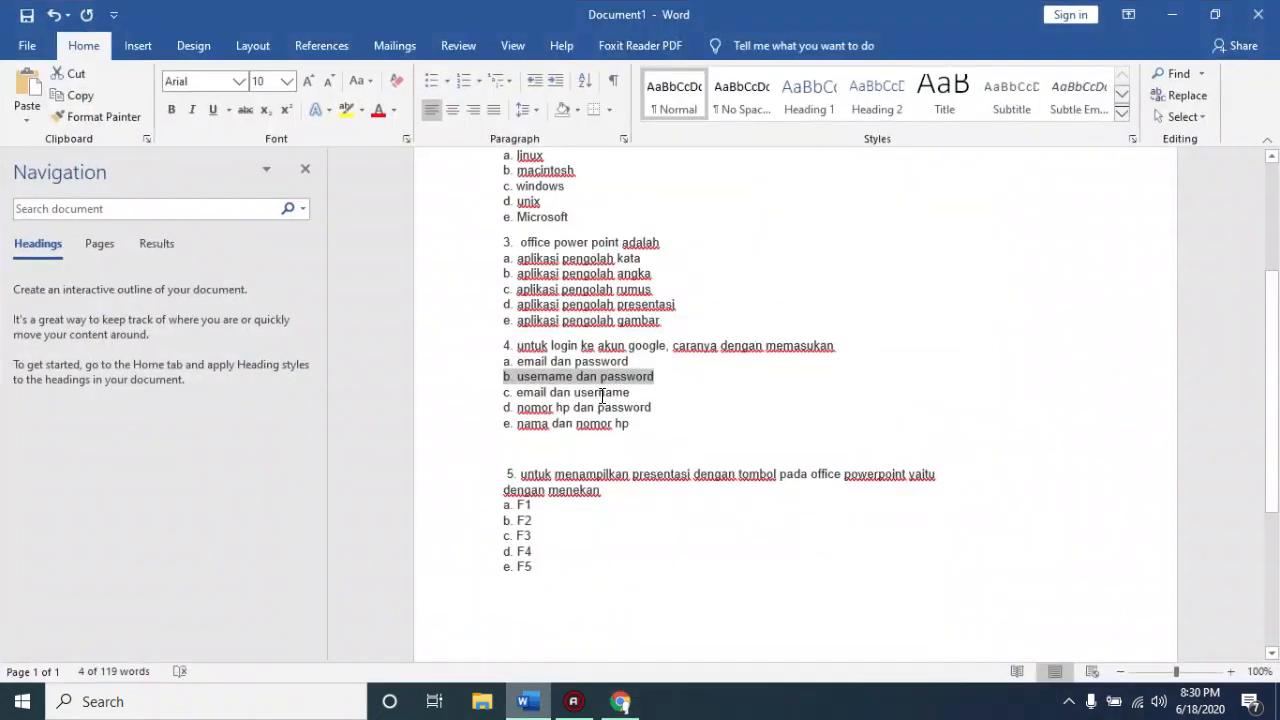
left_click_drag(631, 392, 503, 395)
key("ctrl+c")
left_click(525, 701)
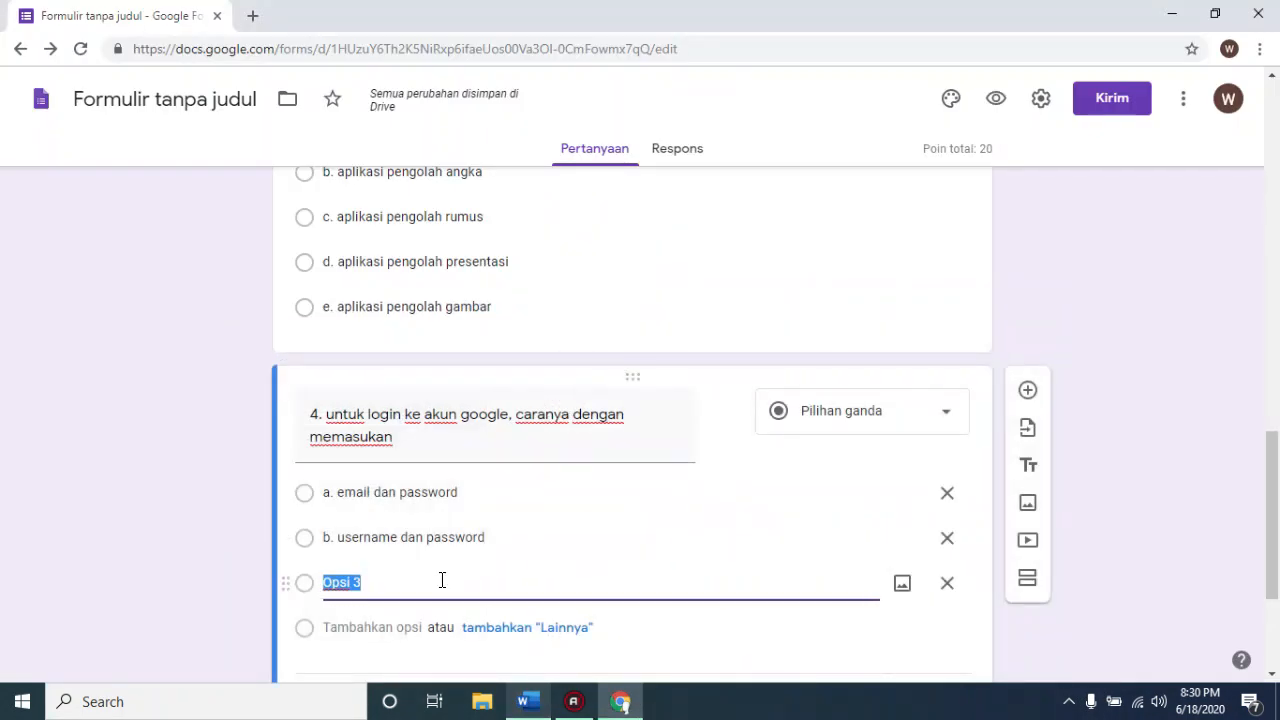
key("ctrl+v")
left_click(414, 627)
Copy "d. nomor hp dan password" from the Word document into question 4's fourth option and add a fifth option.
left_click(525, 701)
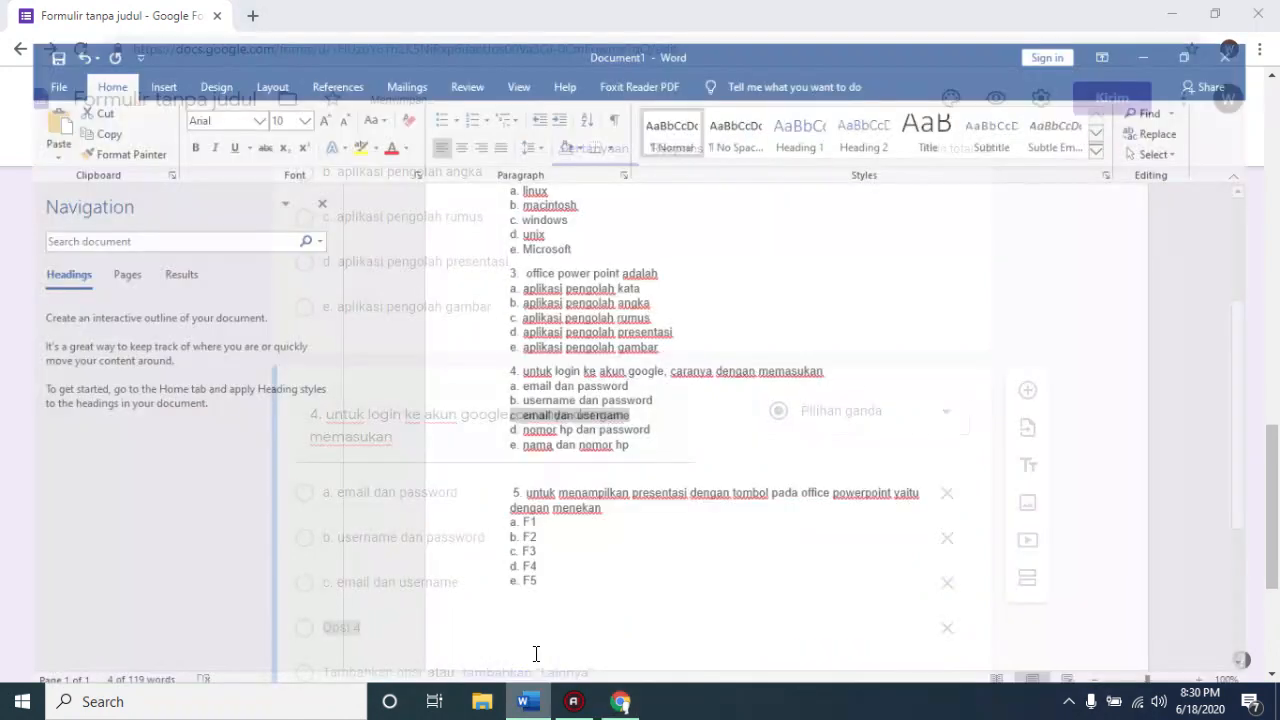
left_click_drag(651, 408, 511, 408)
key("ctrl+c")
left_click(525, 701)
key("ctrl+v")
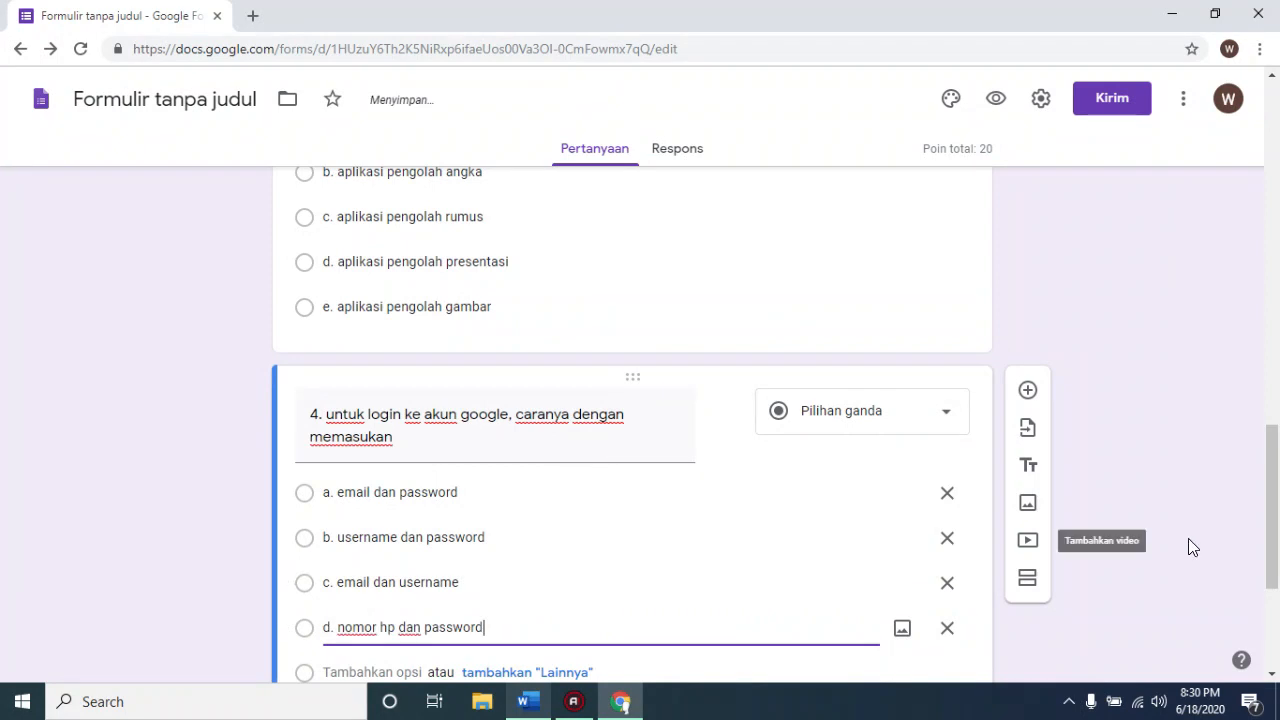
scroll(1188, 543, "down", 3)
left_click(374, 402)
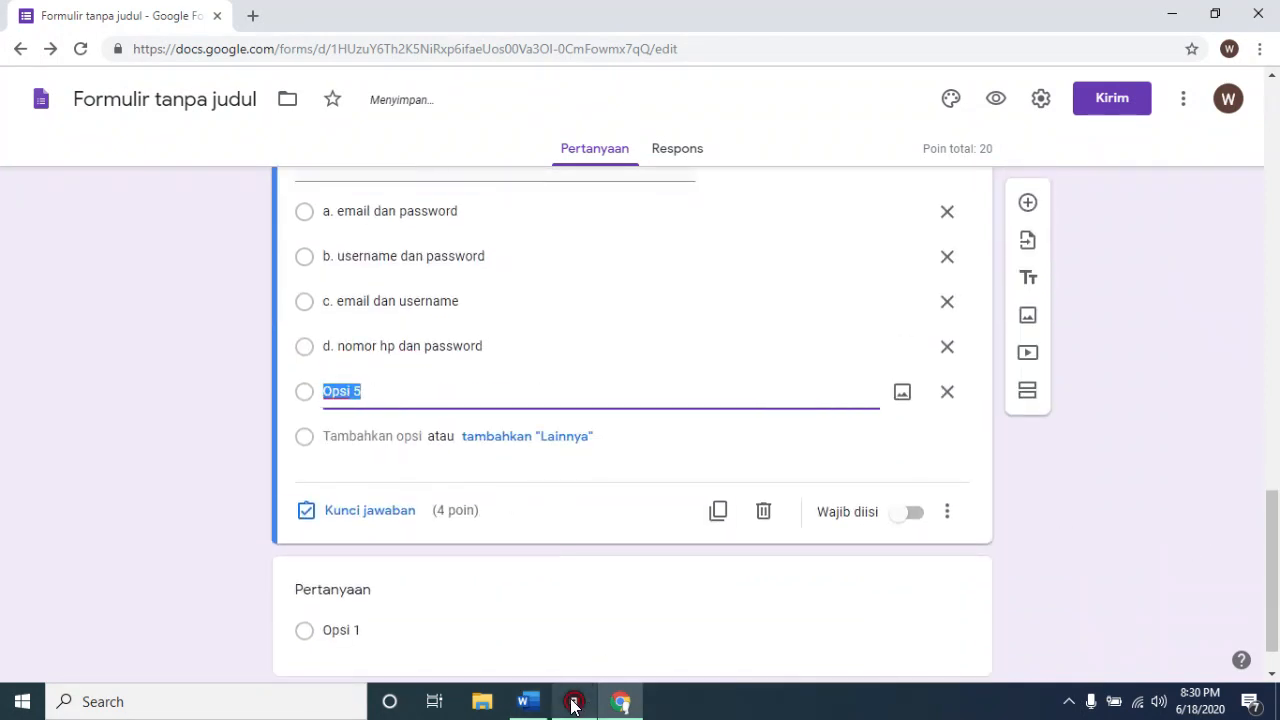
Copy "e. nama dan nomor hp" from the Word document into the fifth option of question 4.
left_click(525, 701)
left_click_drag(577, 428, 505, 428)
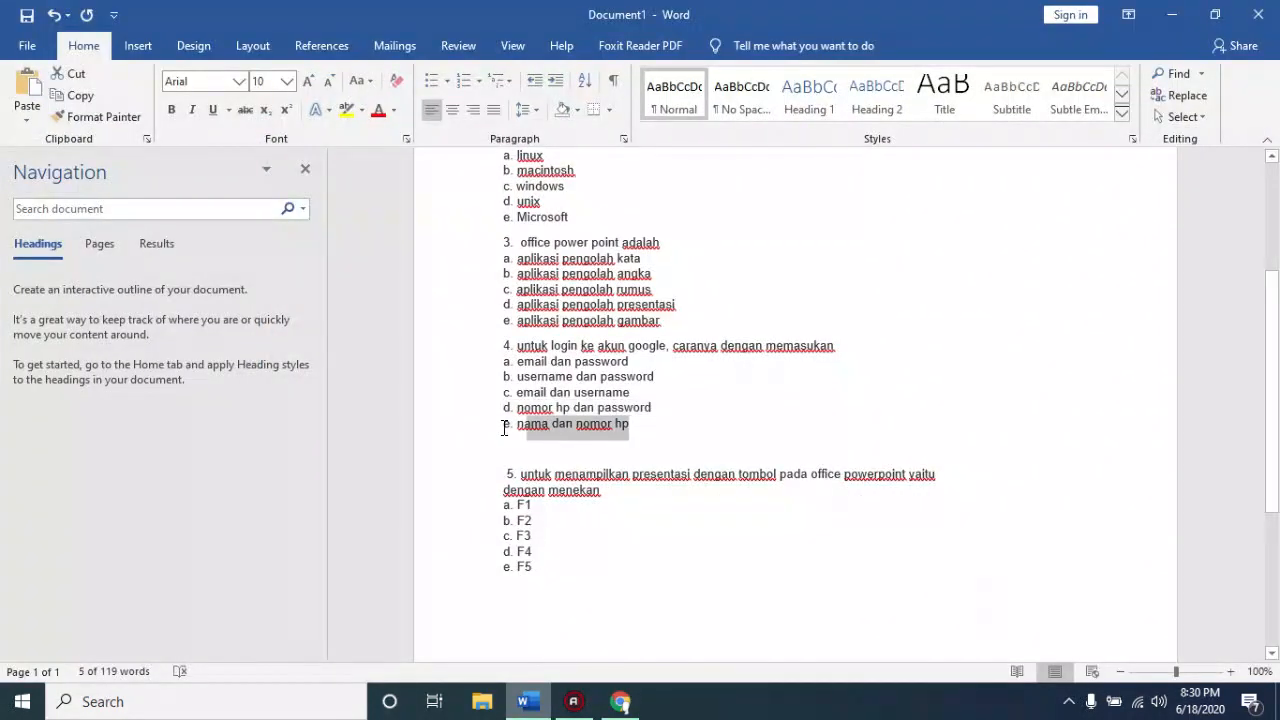
key("ctrl+c")
left_click(620, 701)
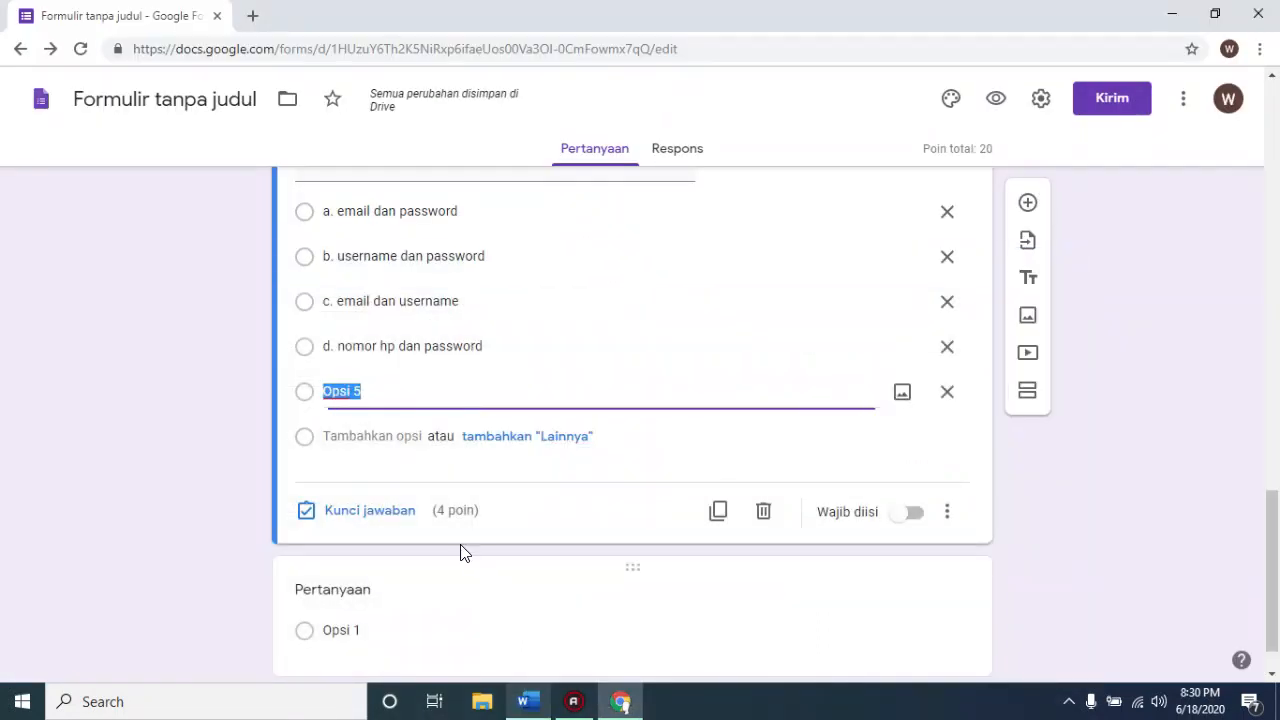
key("ctrl+v")
Mark "a. email dan password" as the correct answer in question 4's answer key and close the key.
left_click(362, 507)
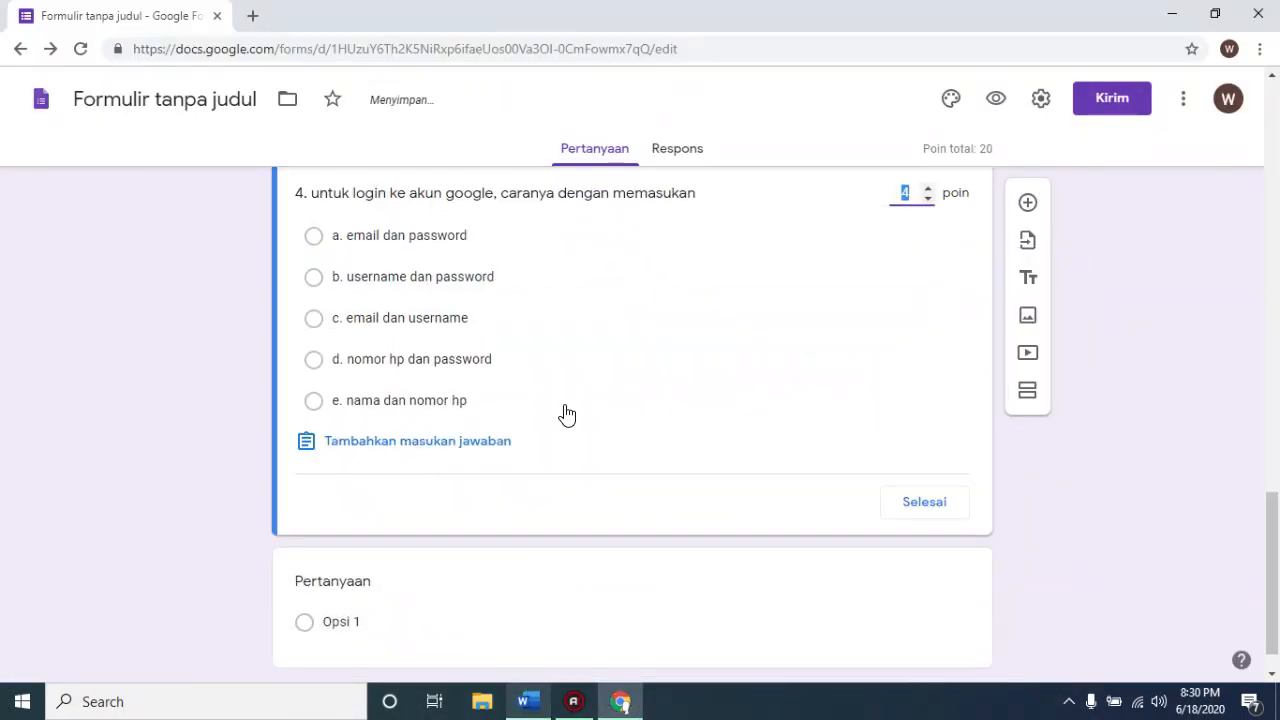
left_click(376, 240)
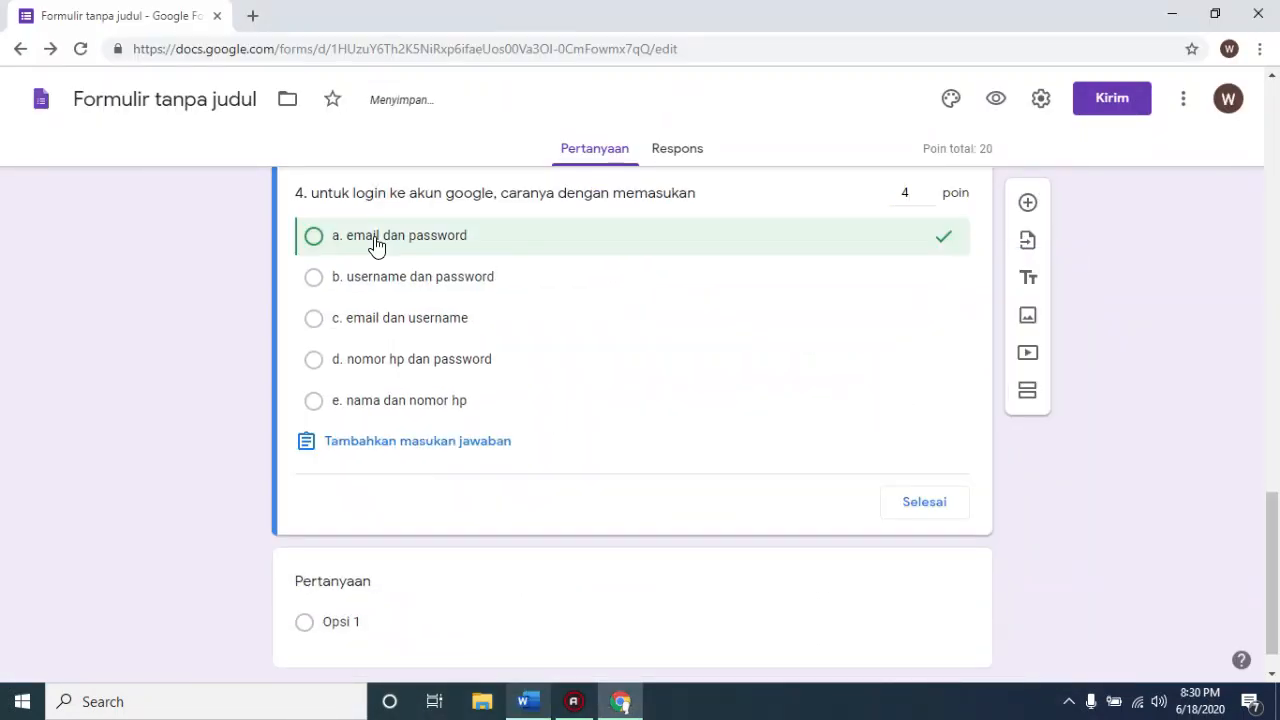
left_click(921, 508)
Copy "5. untuk menampilkan presentasi dengan tombol pada office powerpoint yaitu dengan menekan" from the Word document into the fifth question's title.
left_click(440, 552)
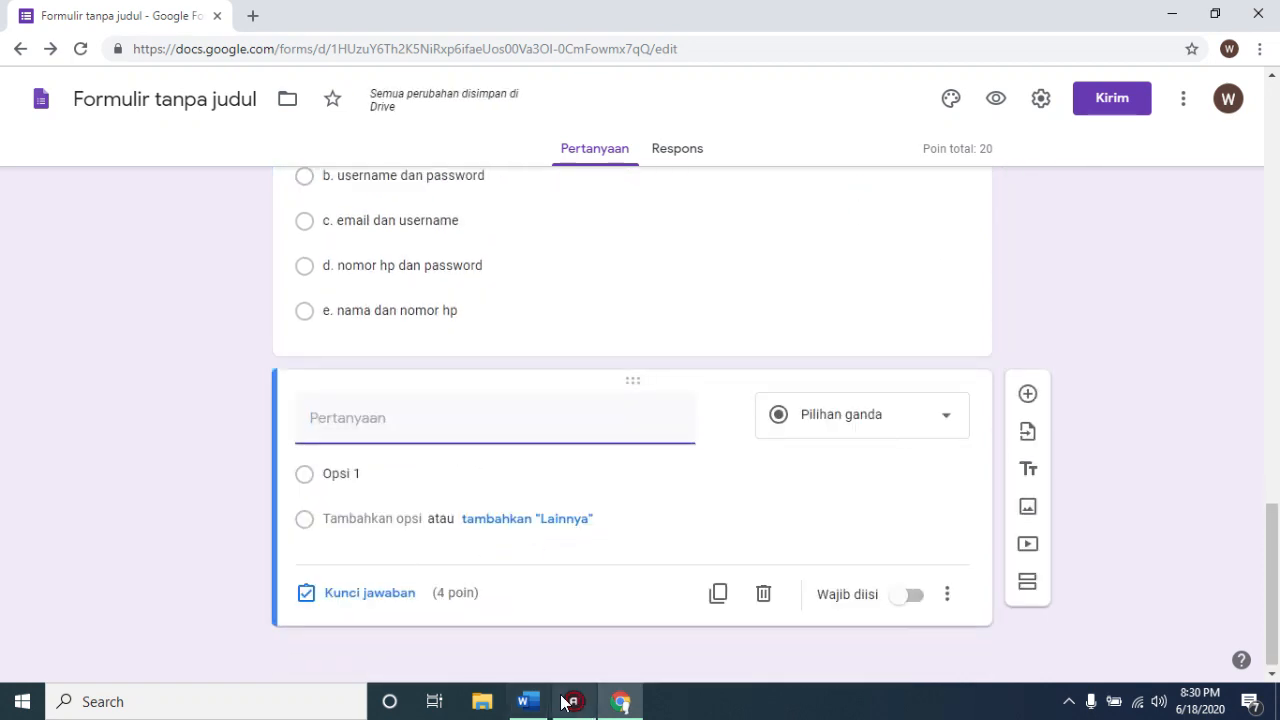
left_click(527, 699)
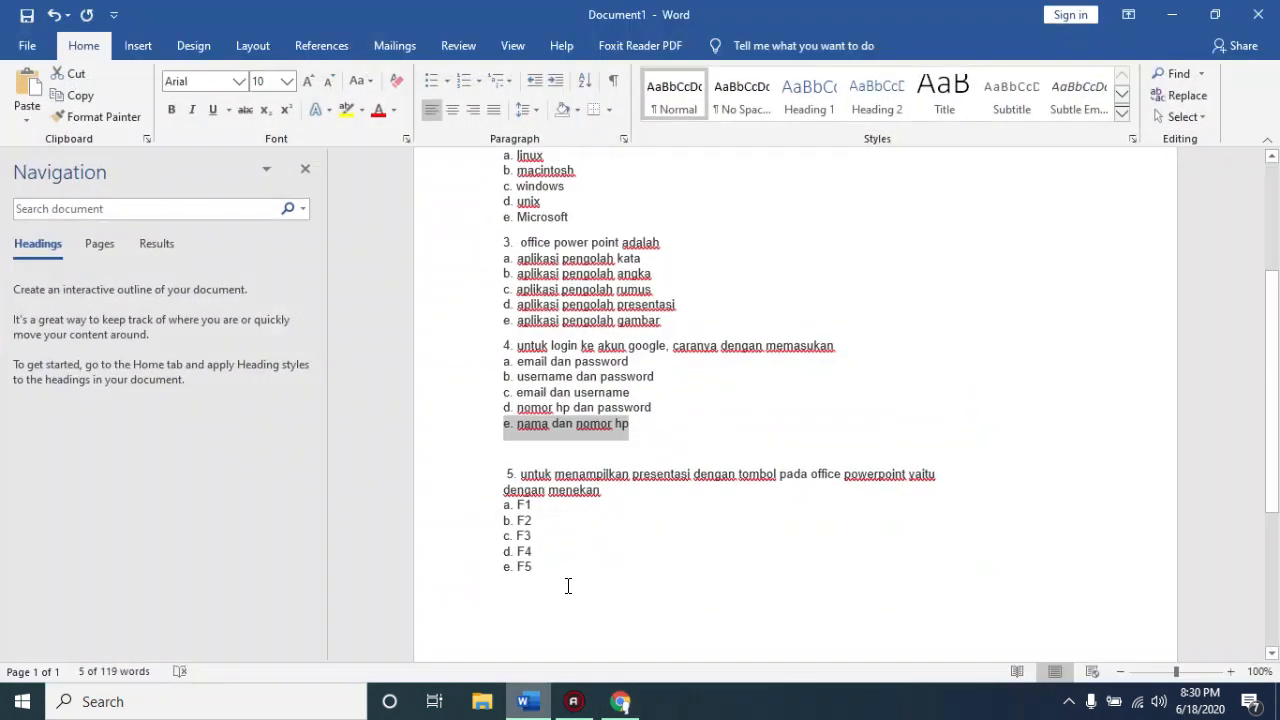
left_click_drag(531, 505, 492, 474)
left_click_drag(607, 490, 493, 470)
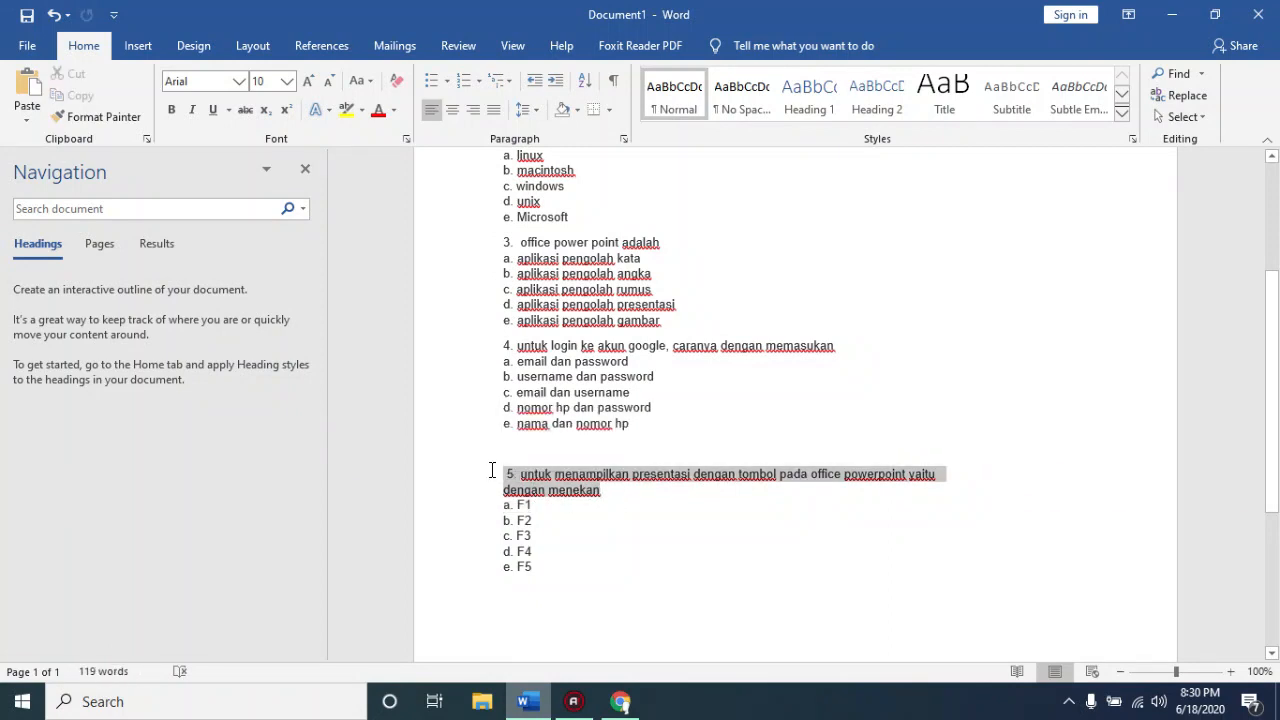
key("ctrl+c")
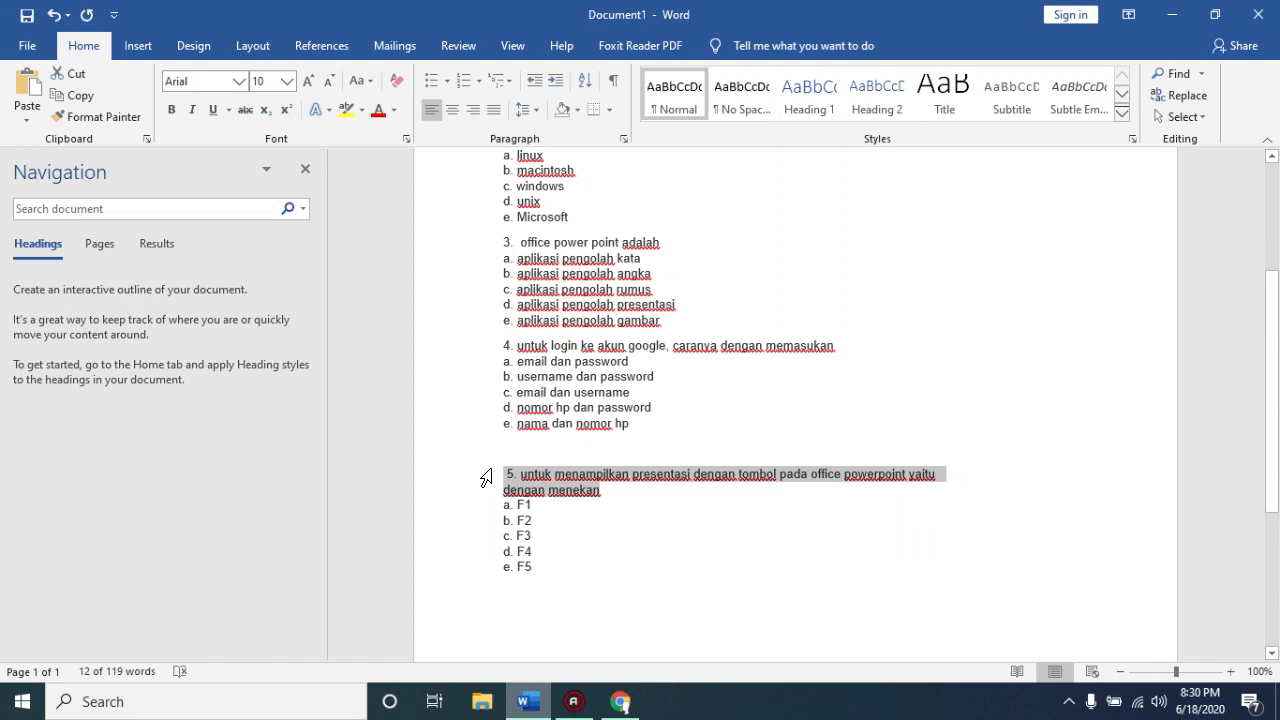
left_click(620, 702)
key("ctrl+v")
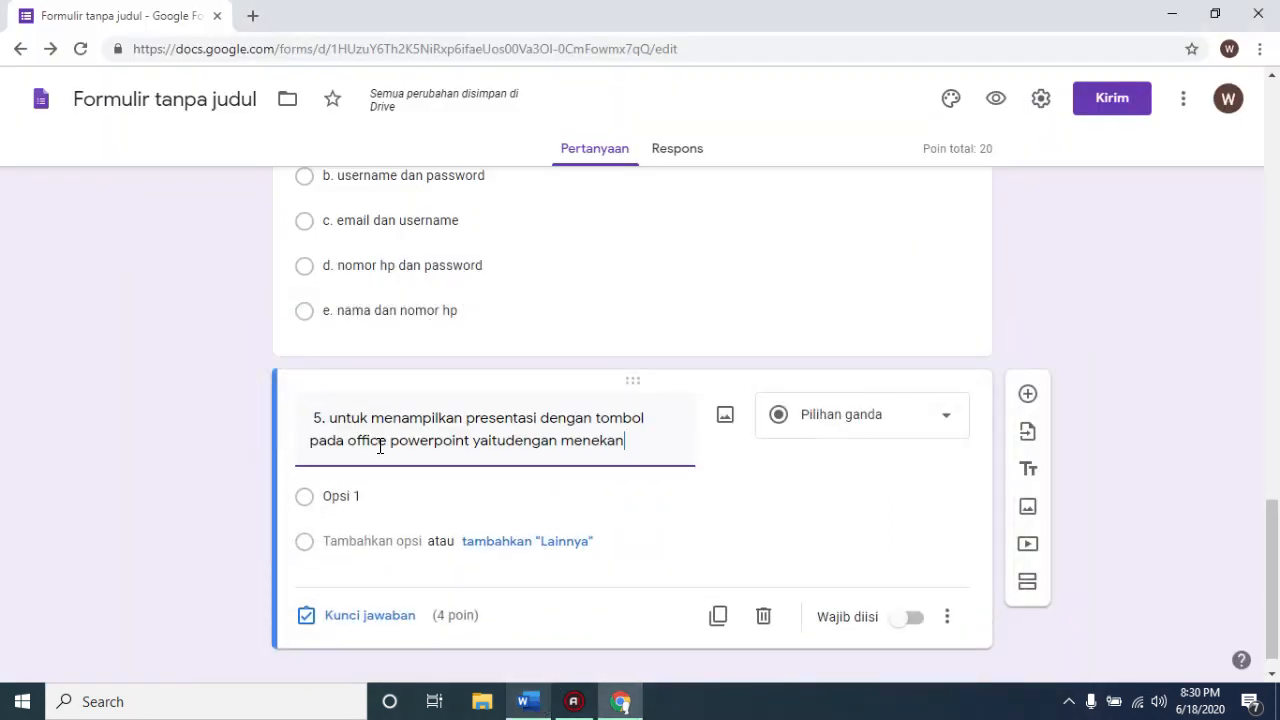
Copy "a. F1" from the Word document into question 5's first option and add a second option.
left_click(530, 702)
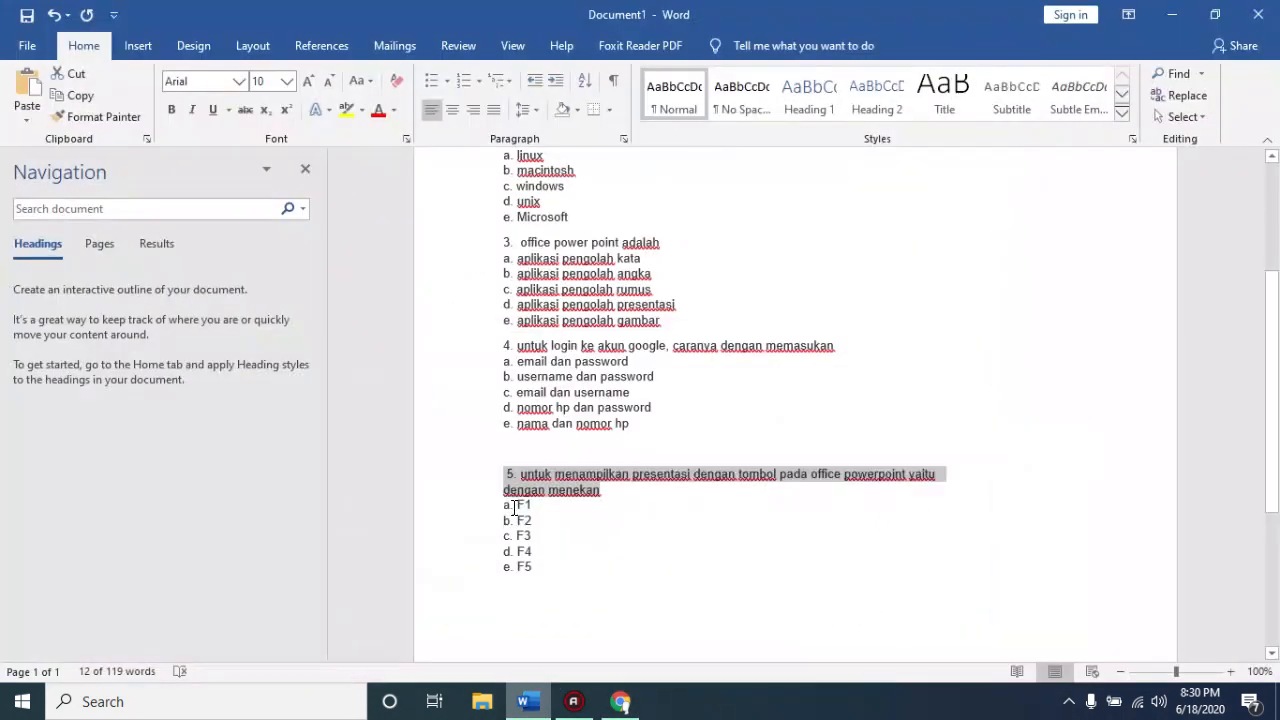
left_click_drag(532, 505, 495, 507)
key("ctrl+c")
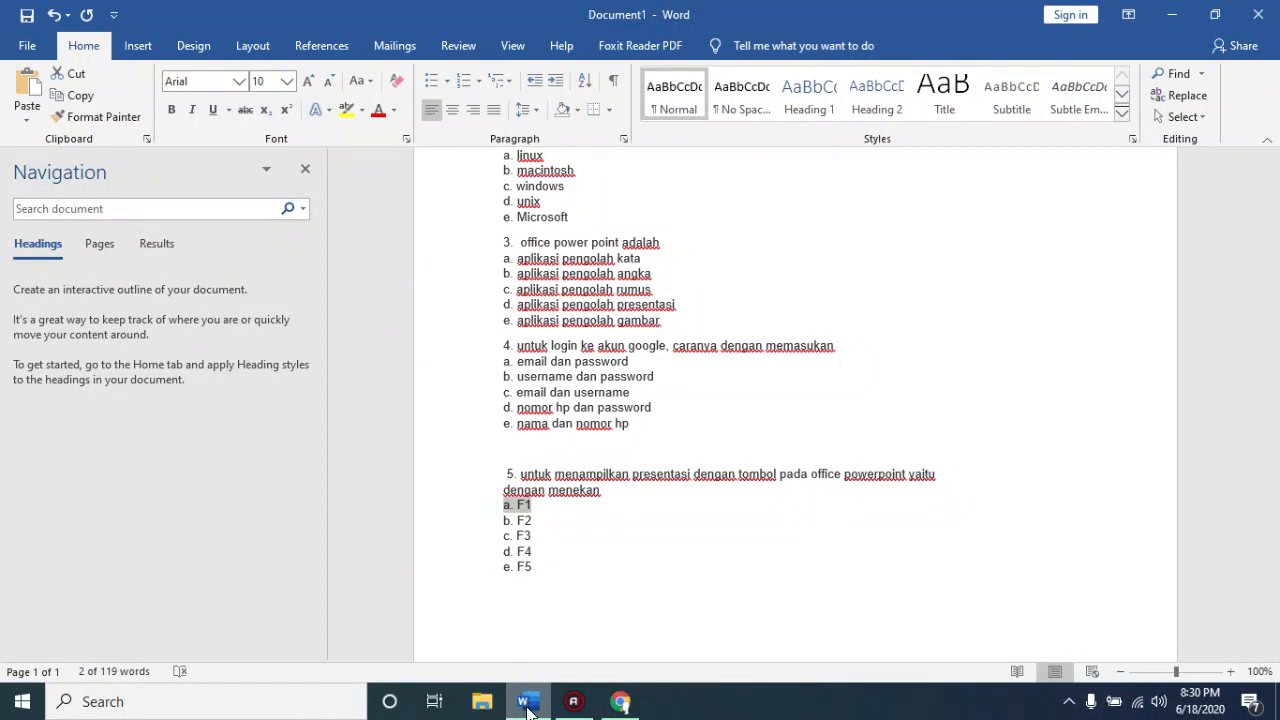
key("alt+Tab")
left_click(368, 494)
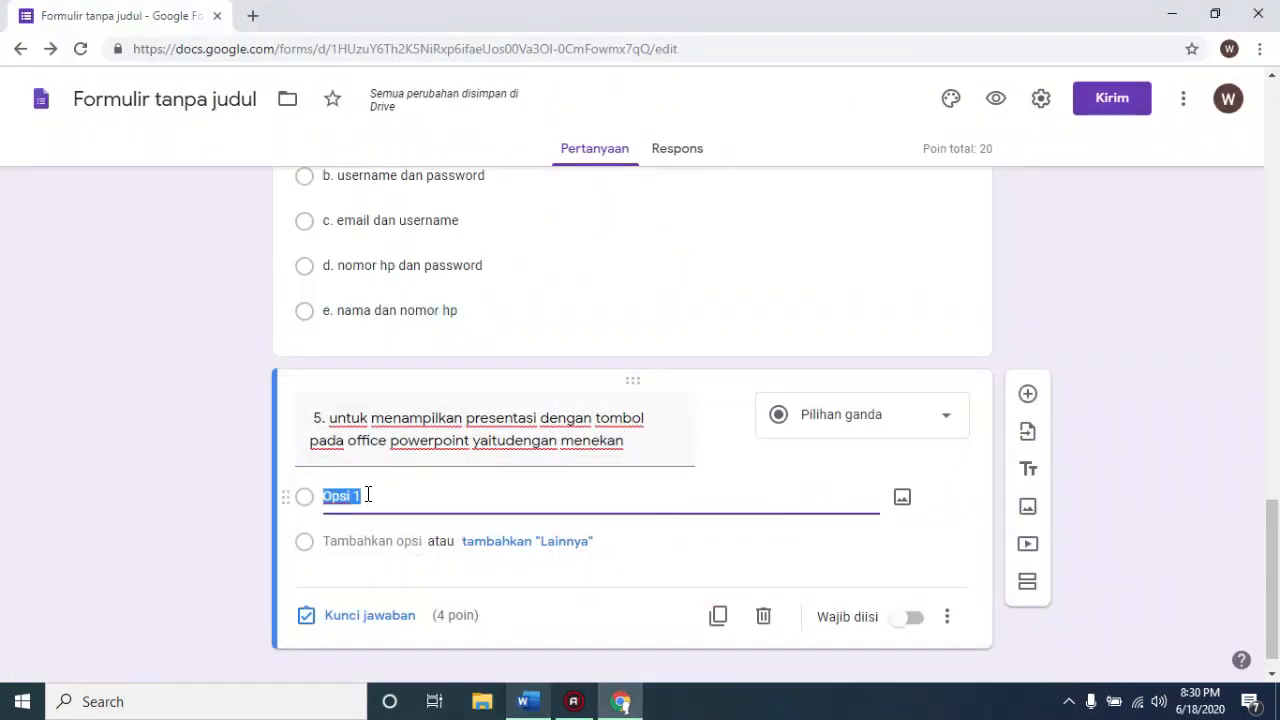
key("ctrl+v")
key("Return")
Copy "b. F2" from the Word document into question 5's second option and add a third option.
left_click(530, 706)
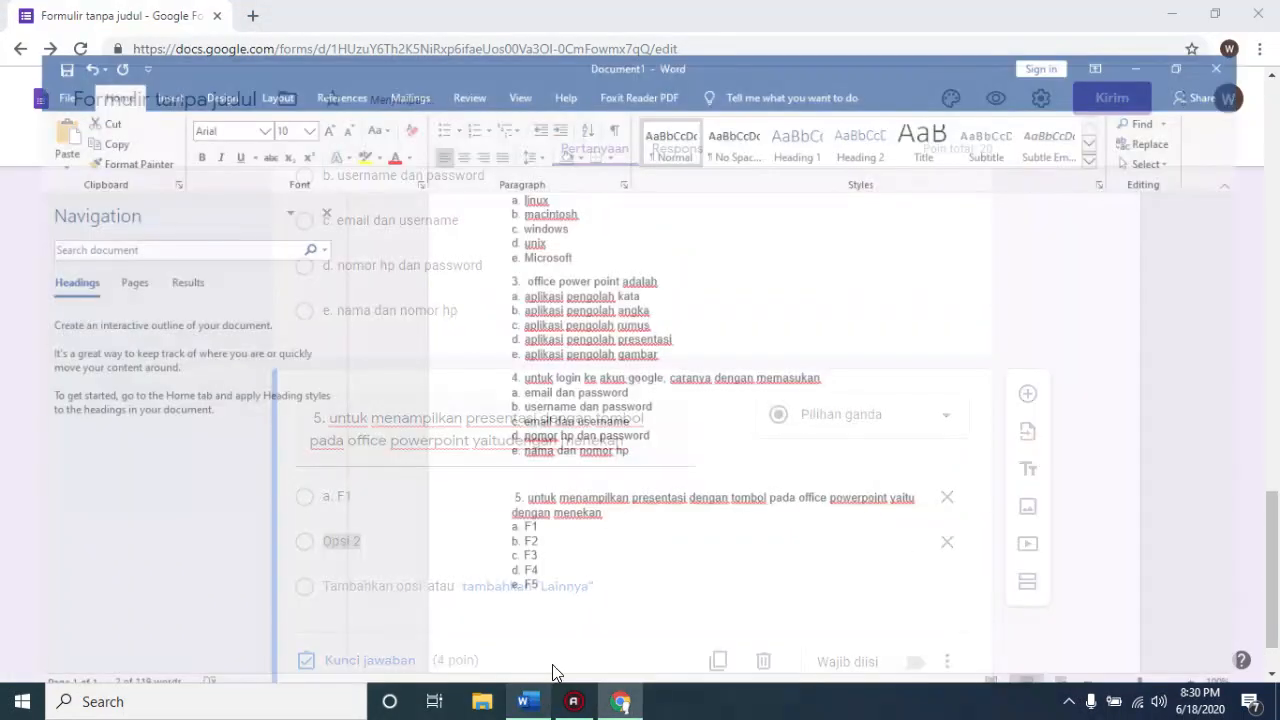
left_click_drag(533, 521, 512, 520)
key("ctrl+c")
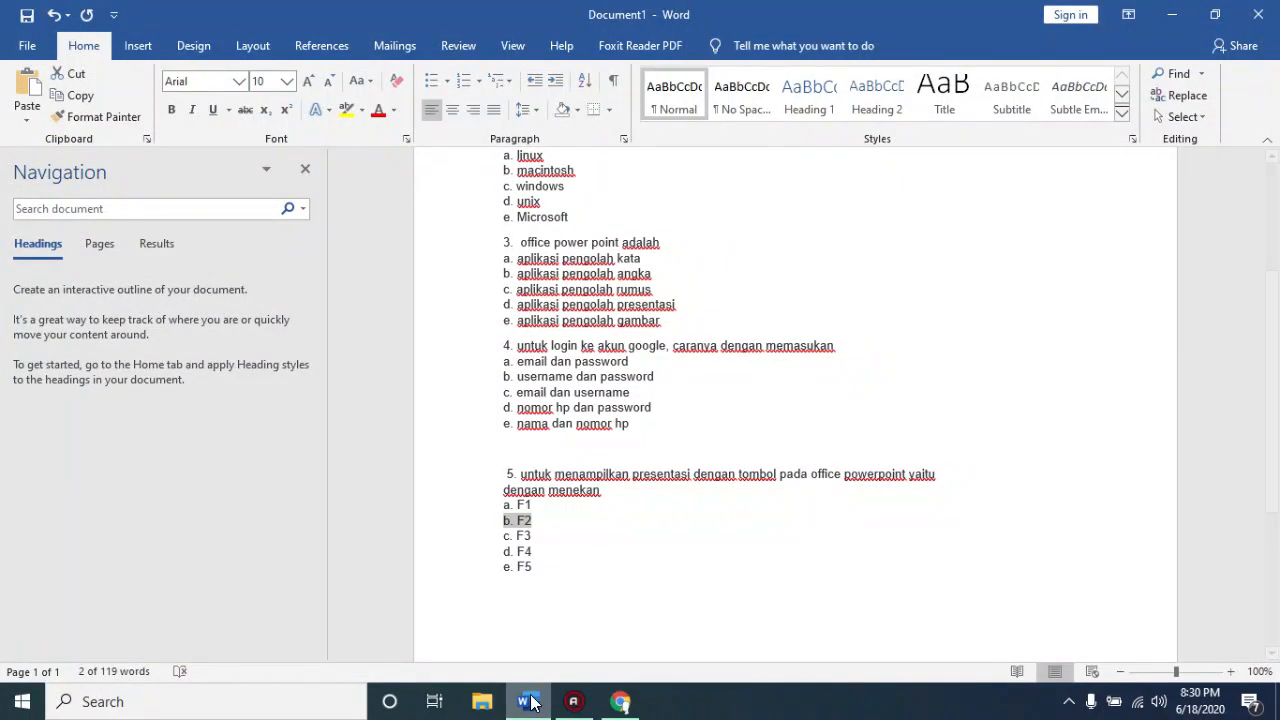
key("alt+Tab")
key("ctrl+v")
key("Return")
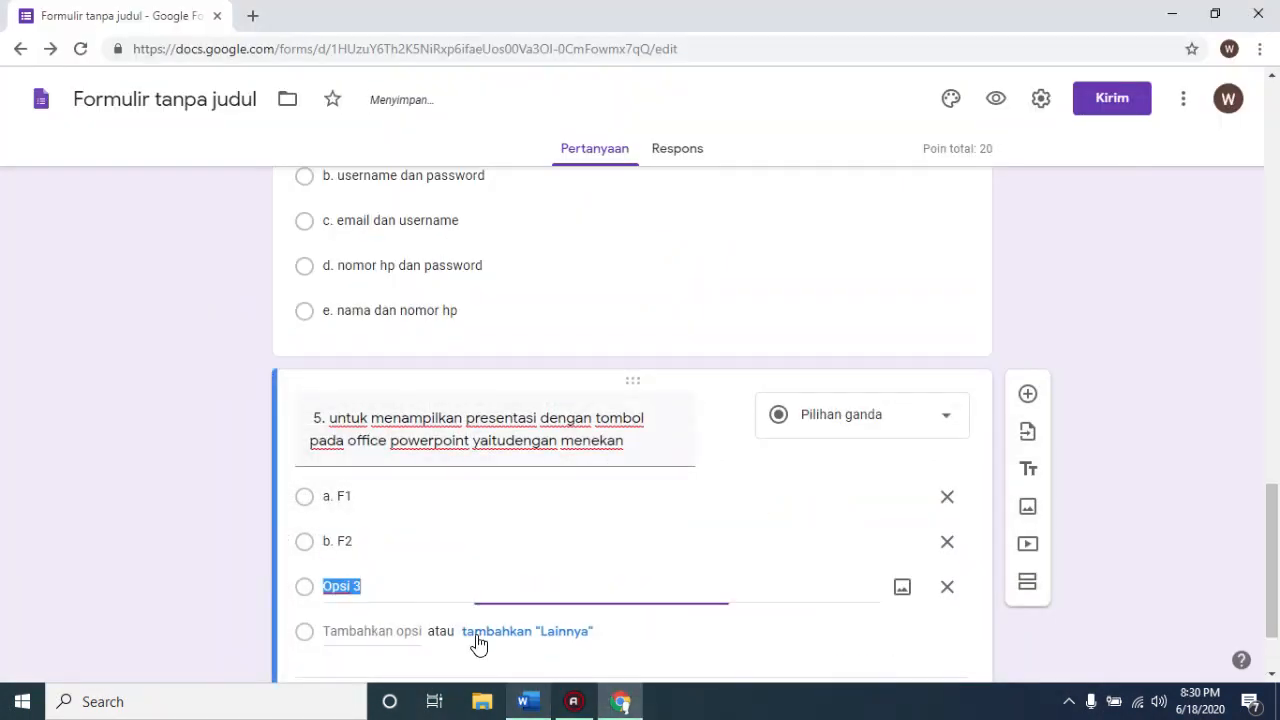
Copy "c. F3" from the Word document into question 5's third option and add a fourth option.
left_click(529, 703)
left_click_drag(533, 537, 502, 537)
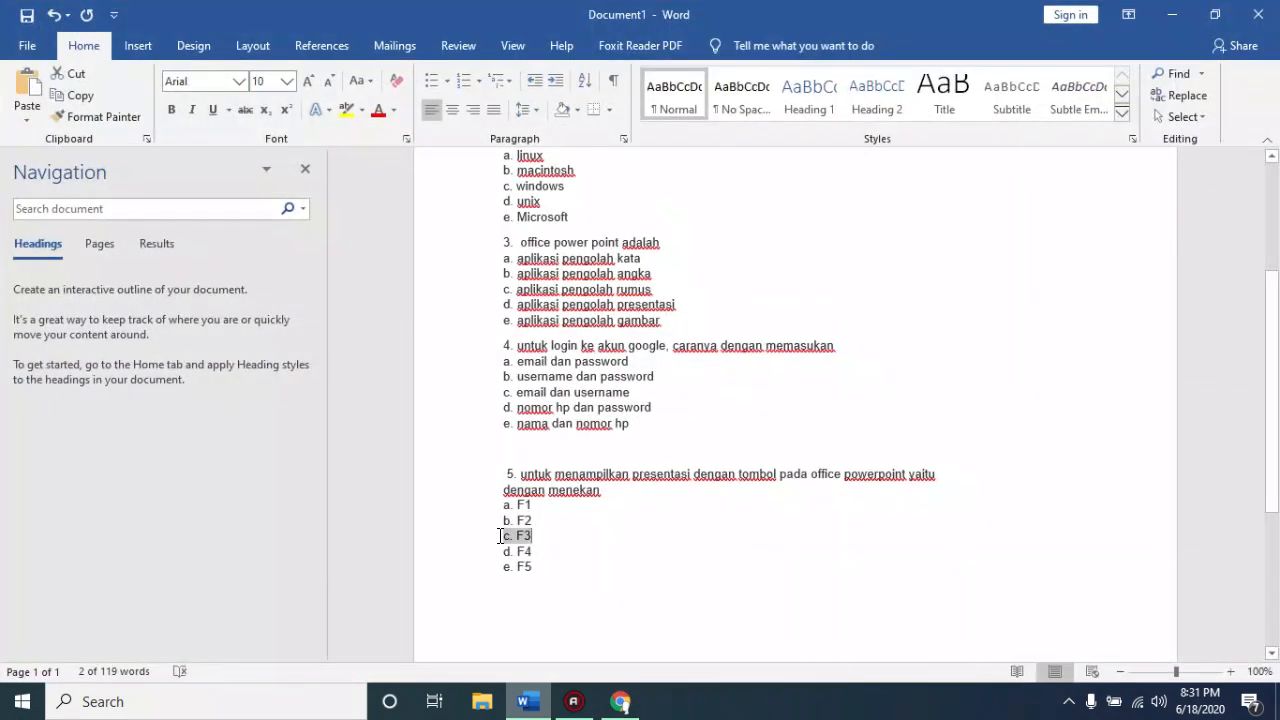
key("ctrl+c")
left_click(510, 700)
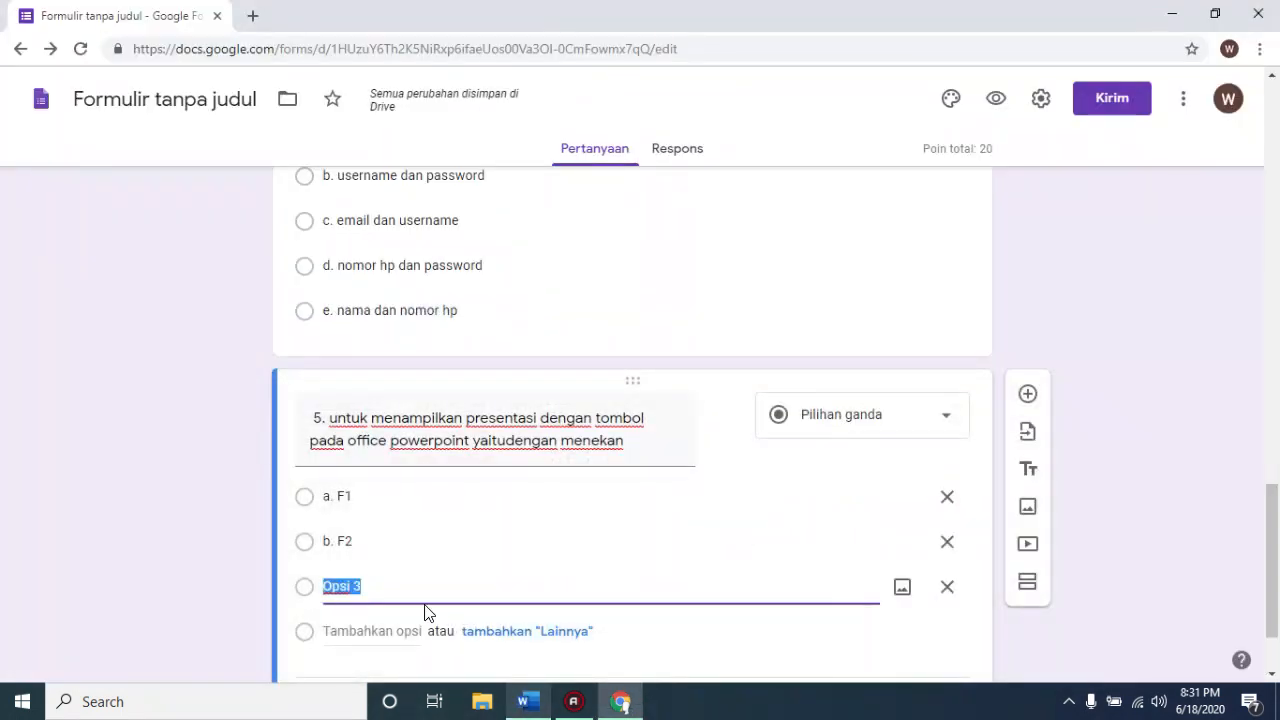
key("ctrl+v")
key("Return")
Copy "d. F4" from the Word document into the fourth option of question 5.
left_click(522, 702)
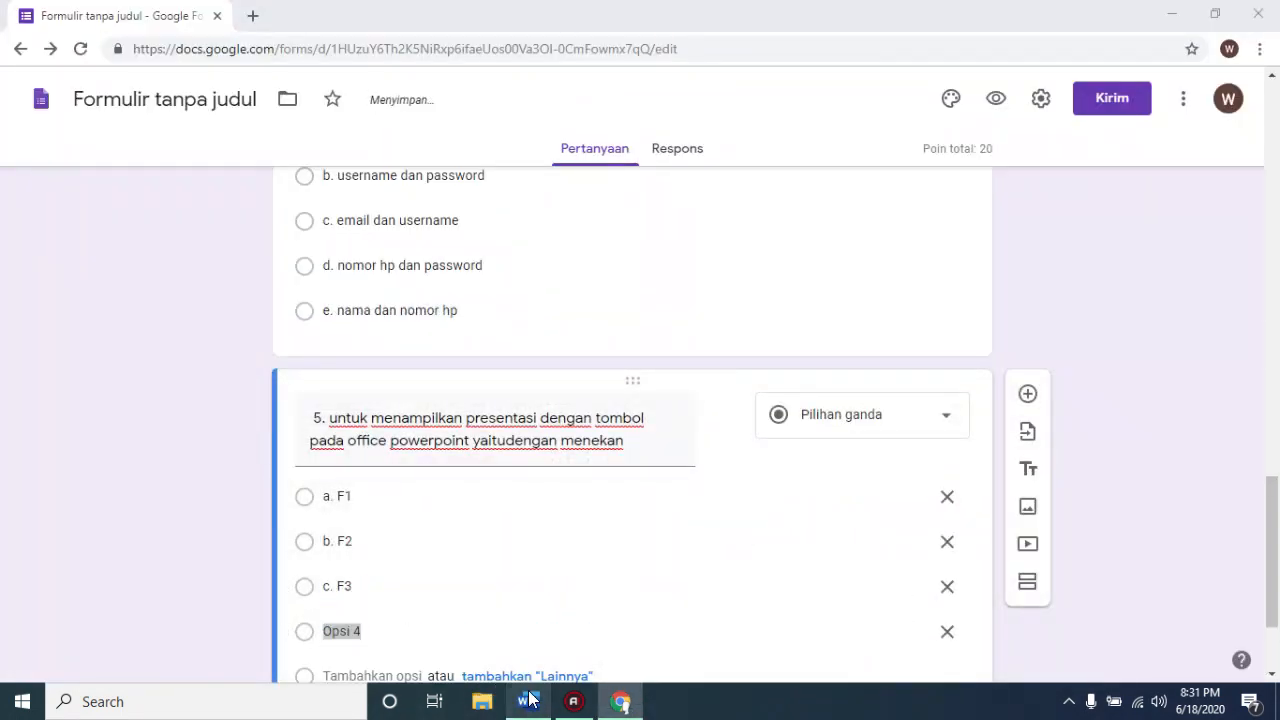
left_click_drag(525, 551, 495, 552)
key("ctrl+c")
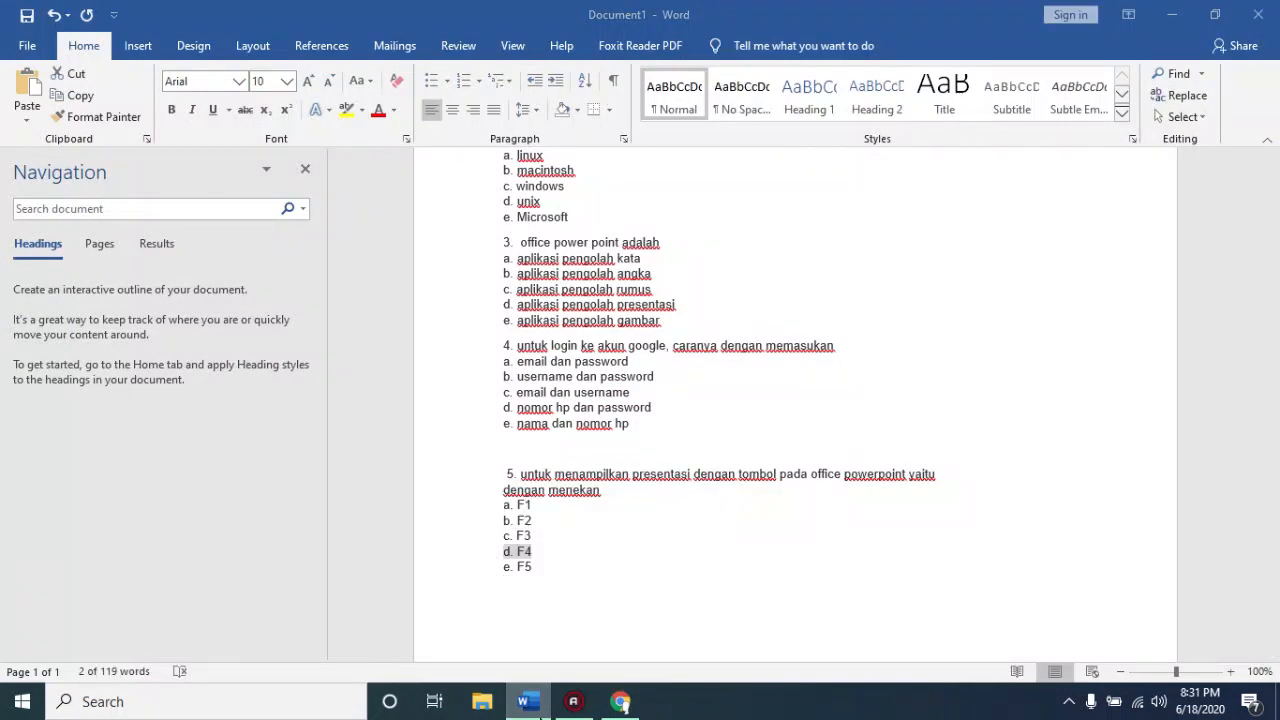
left_click(535, 698)
key("ctrl+v")
scroll(1238, 545, "down", 3)
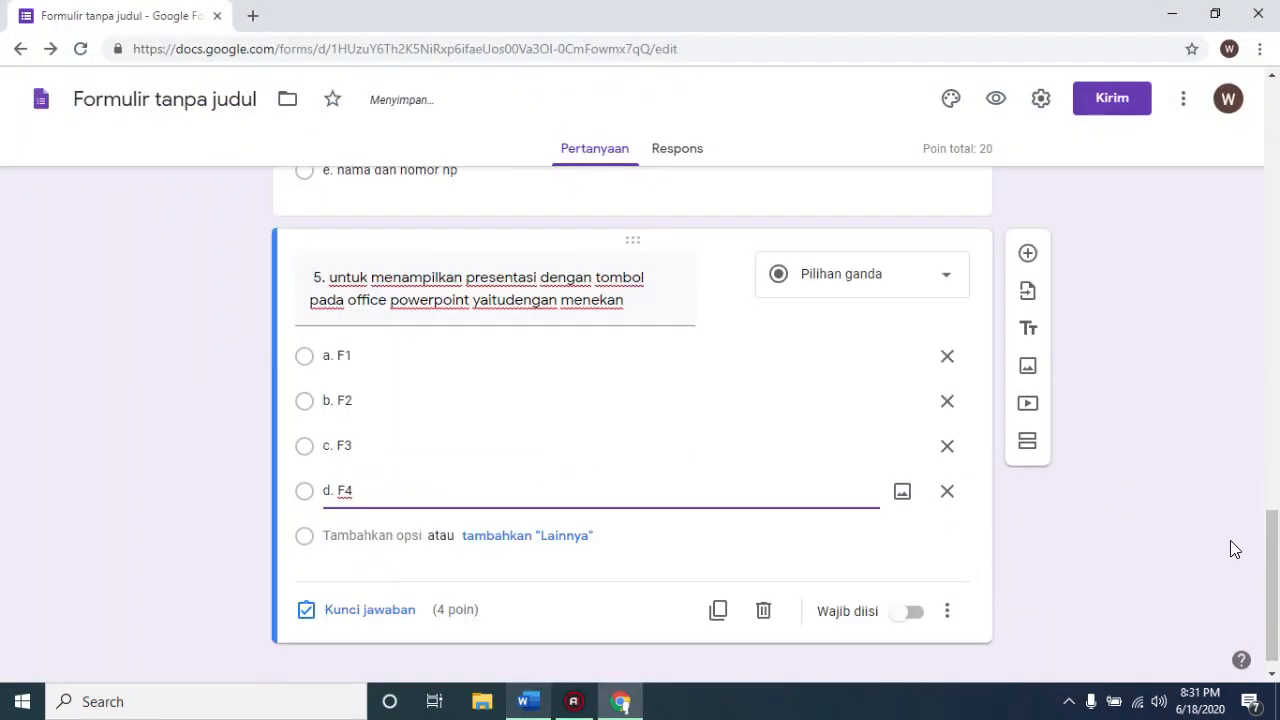
Add a fifth option to question 5 and fill it with "e. F5" copied from the Word document.
key("Return")
left_click(525, 701)
left_click_drag(532, 567, 500, 570)
key("ctrl+c")
left_click(523, 701)
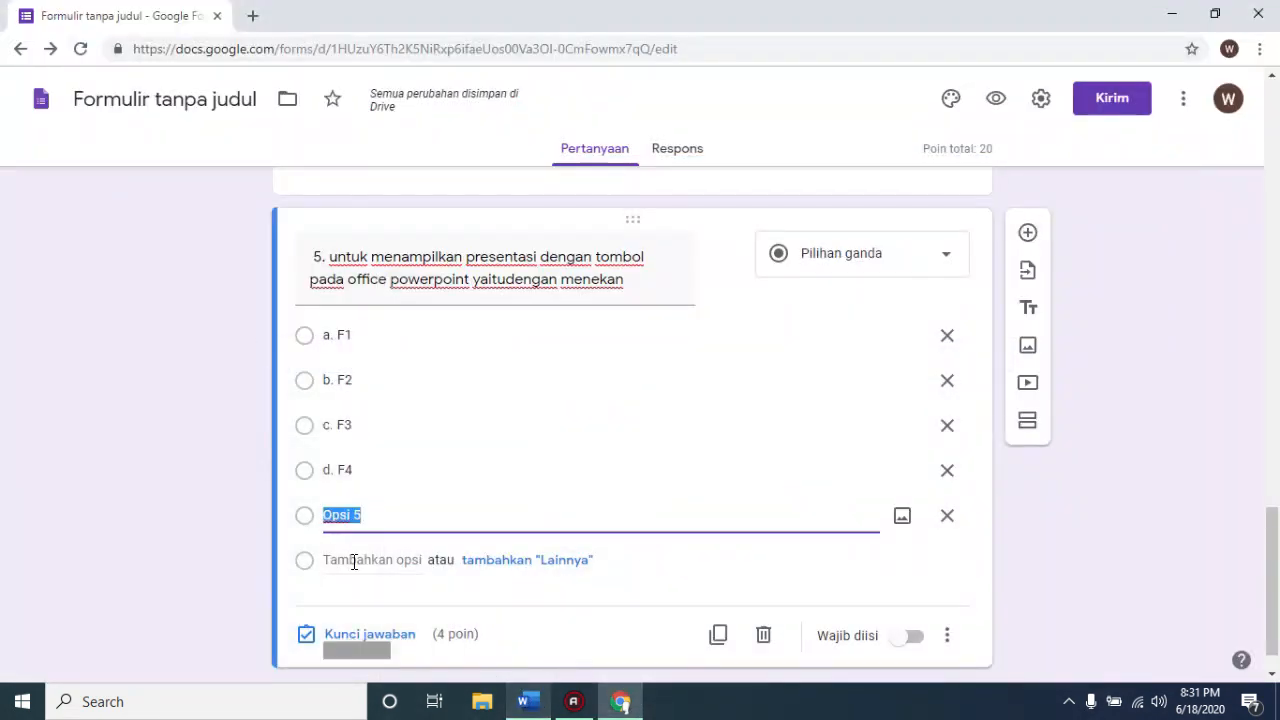
key("ctrl+v")
Mark "e. F5" as the correct answer in question 5's answer key.
left_click(352, 632)
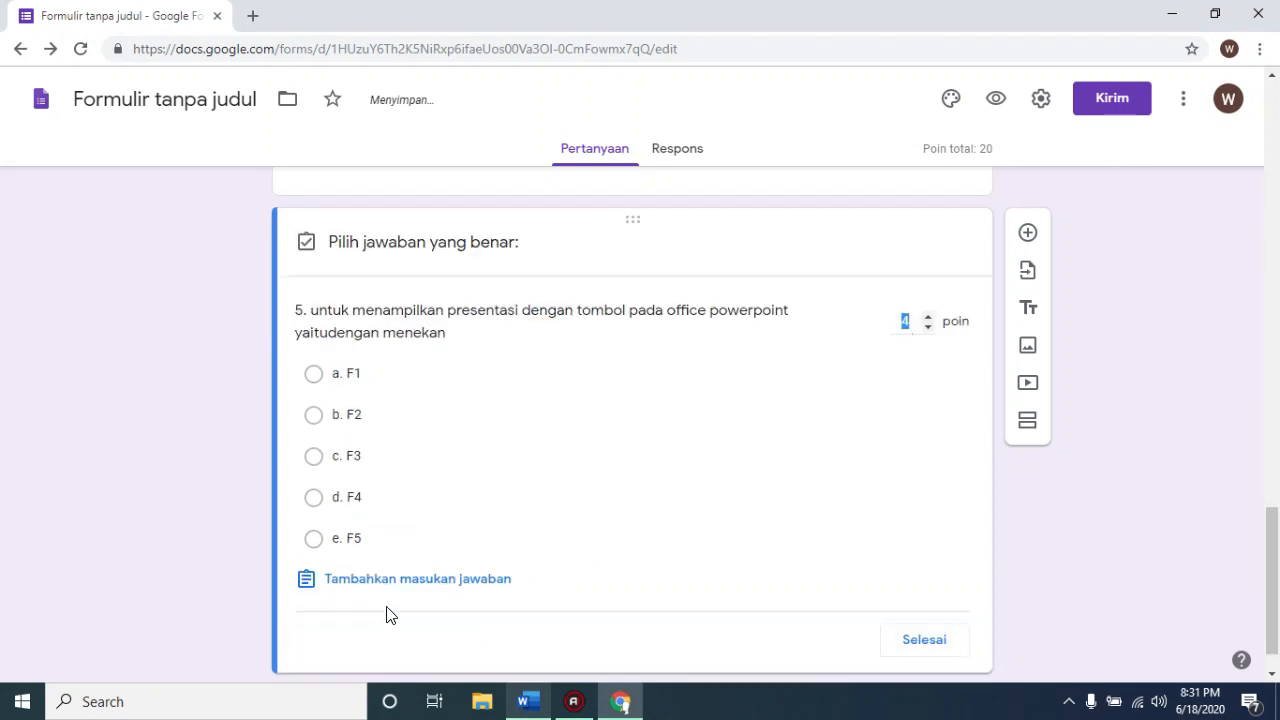
left_click(405, 535)
left_click(935, 642)
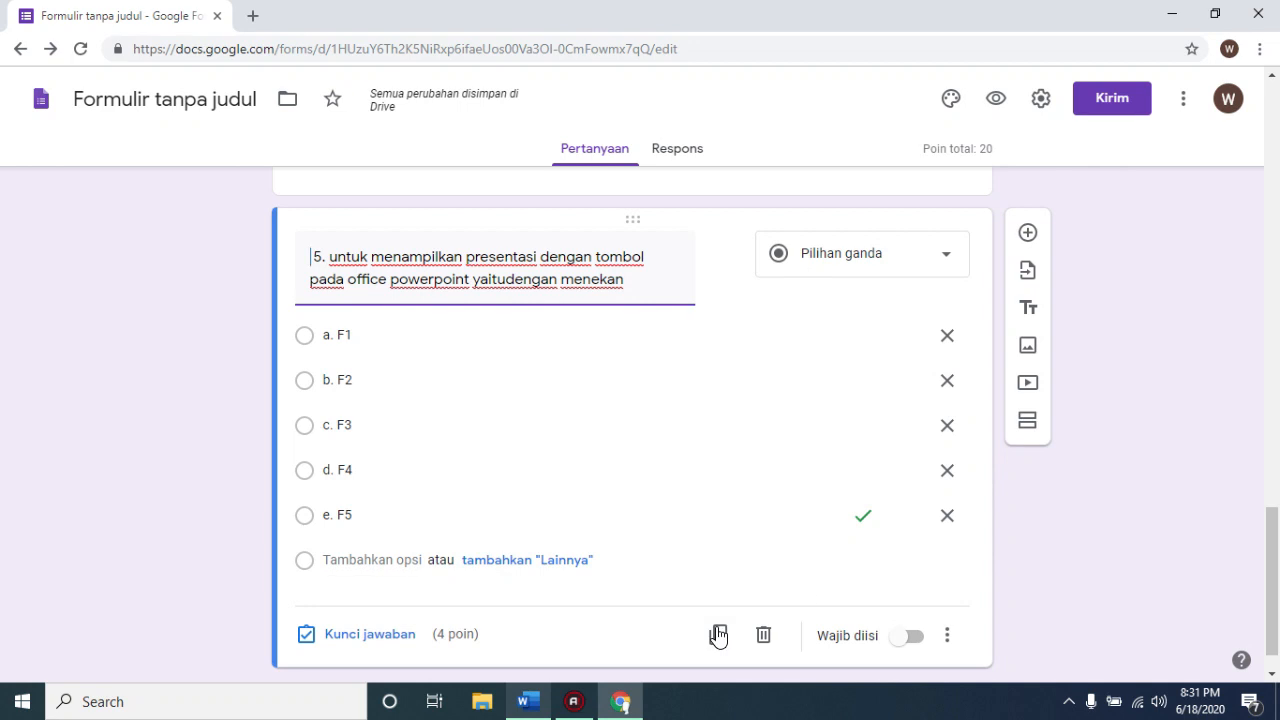
left_click(574, 702)
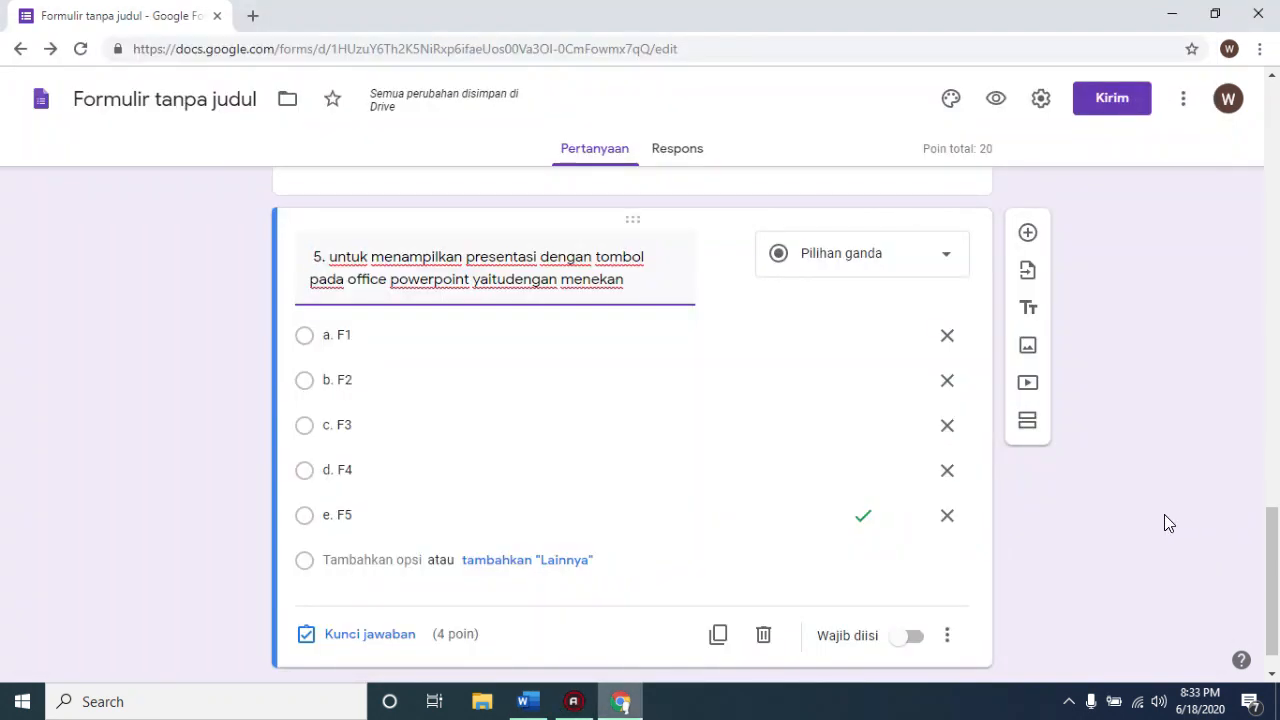
Generate a shortened sharing link for the form and copy it.
scroll(1136, 524, "up", 8)
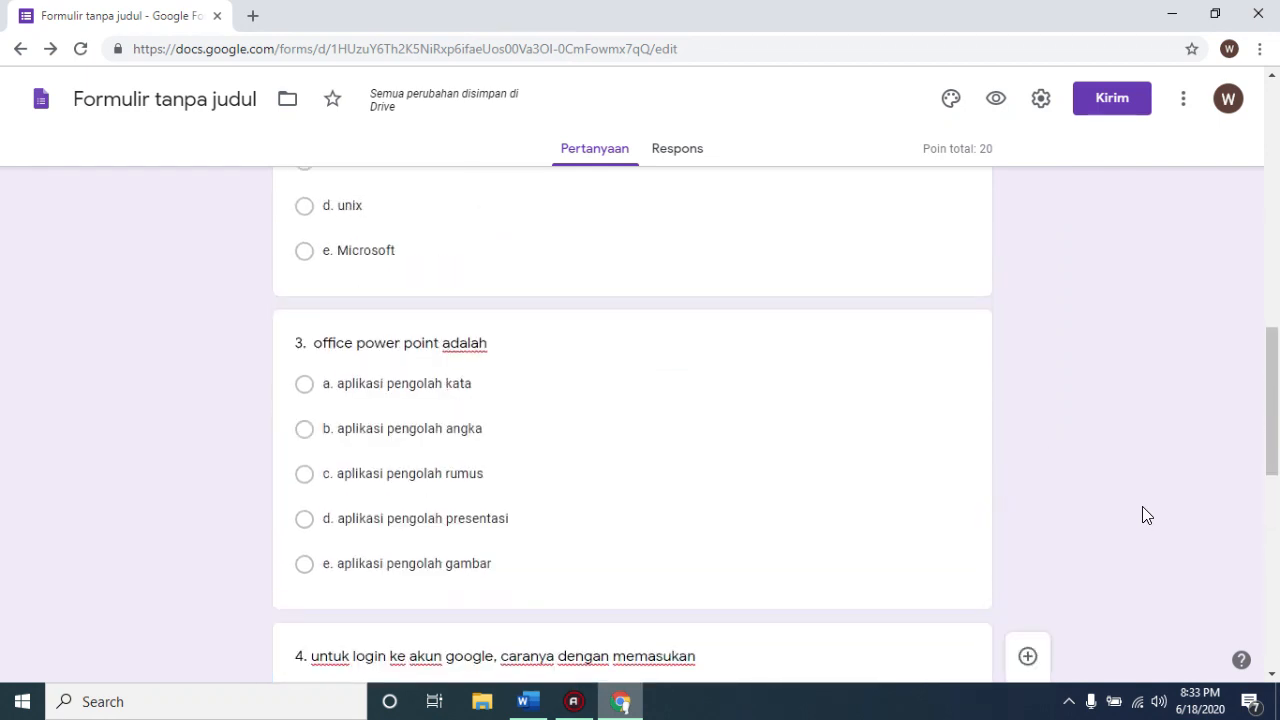
scroll(1142, 510, "up", 10)
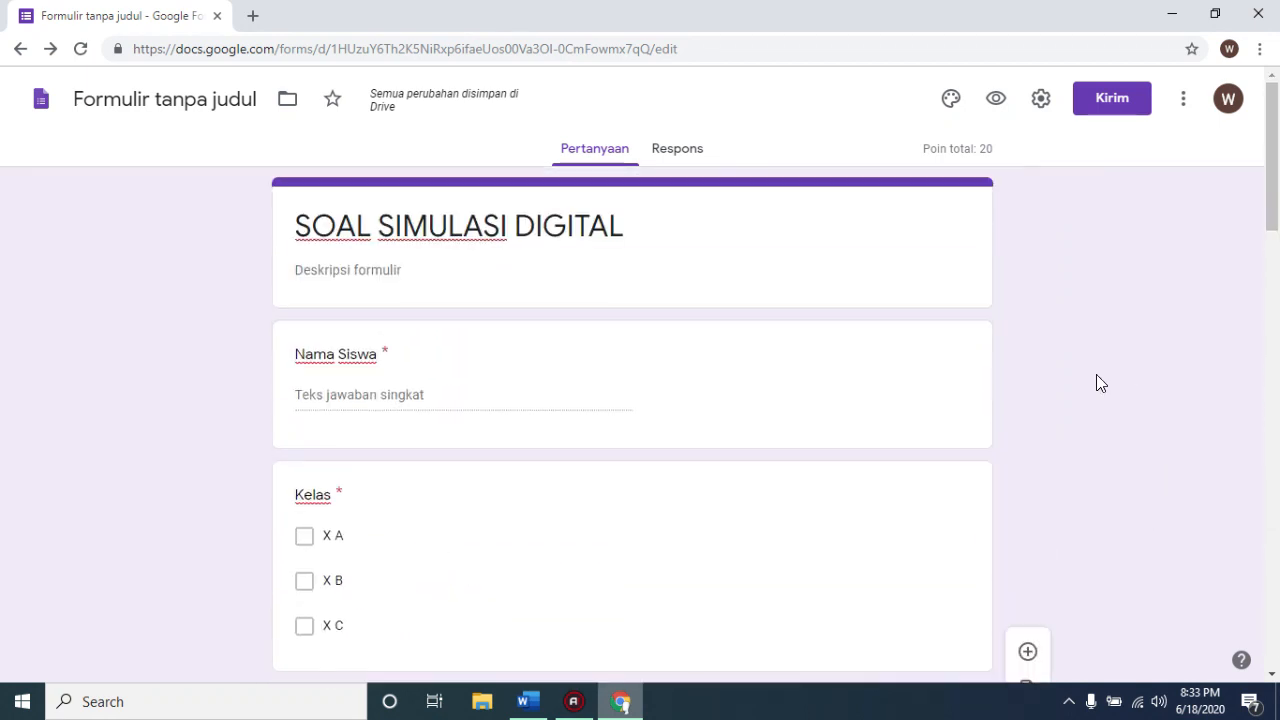
left_click(1107, 106)
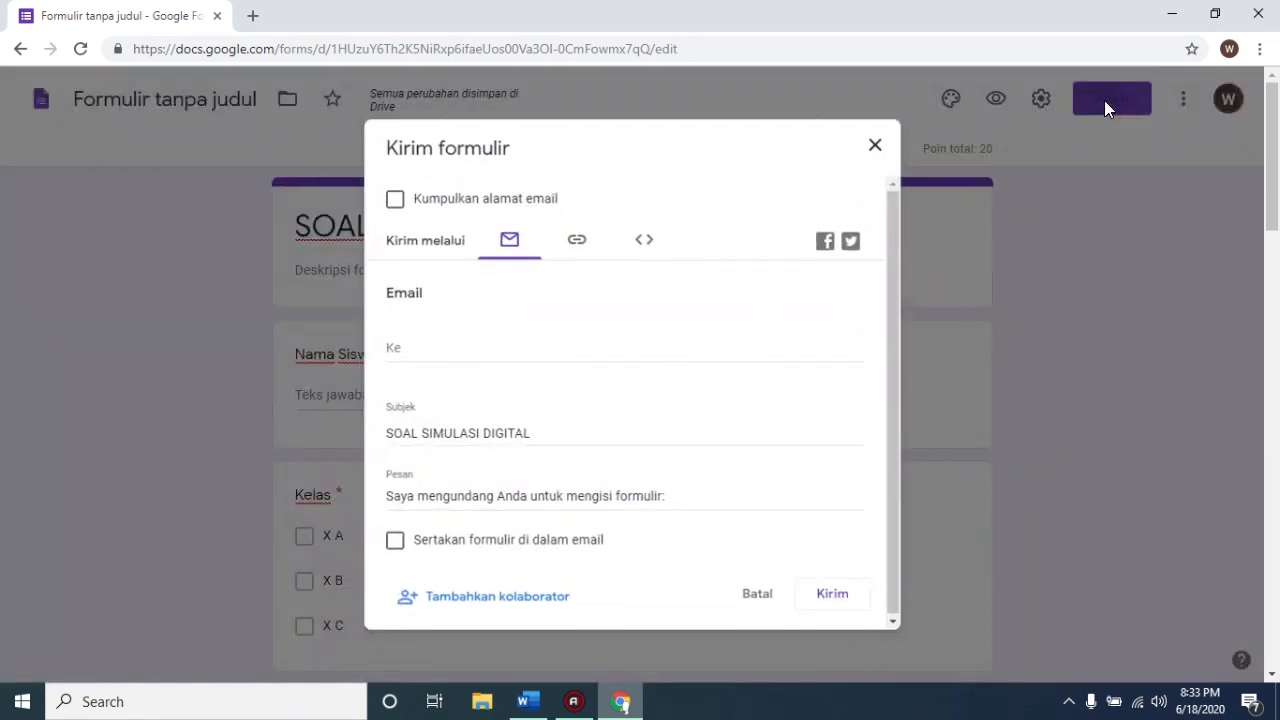
left_click(571, 238)
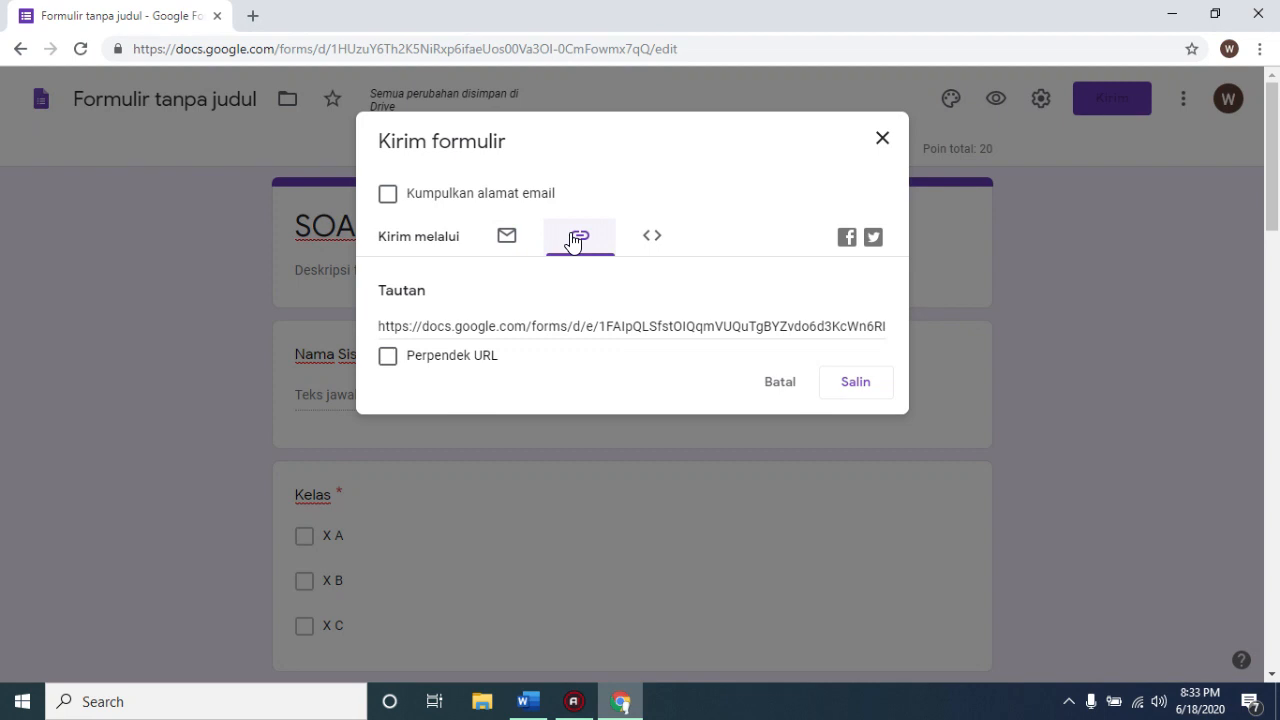
left_click(392, 362)
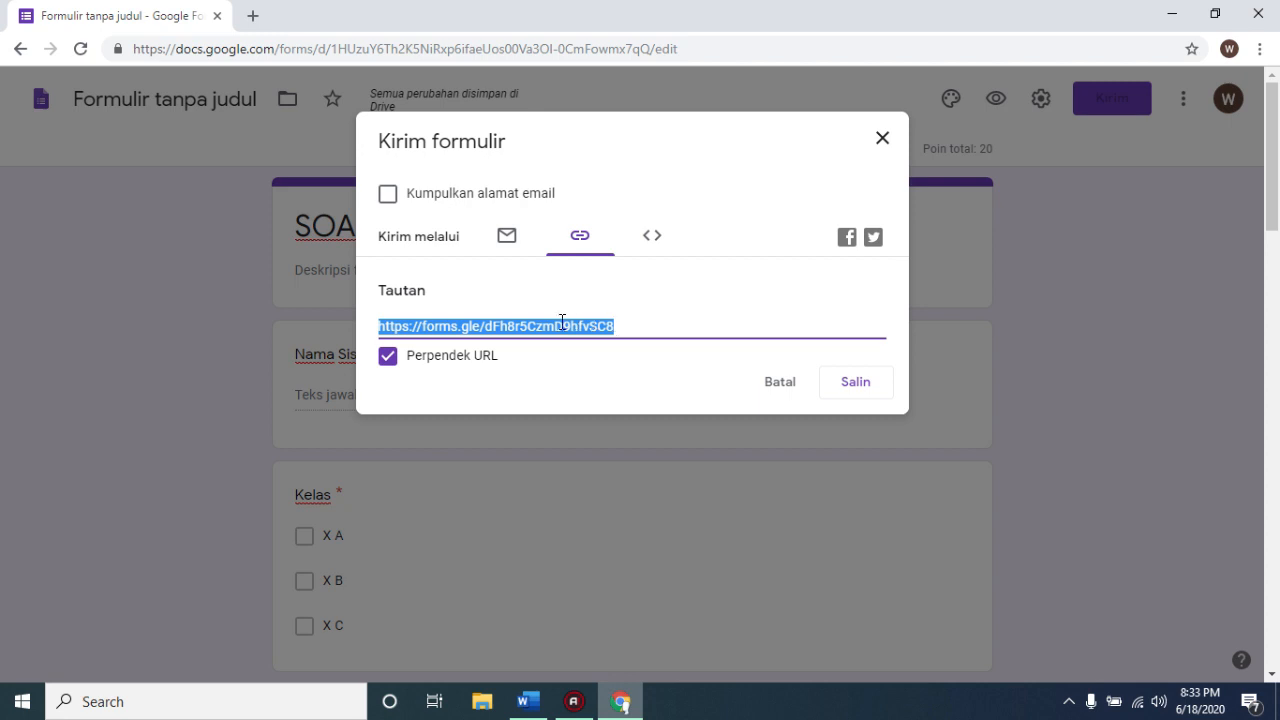
left_click(868, 384)
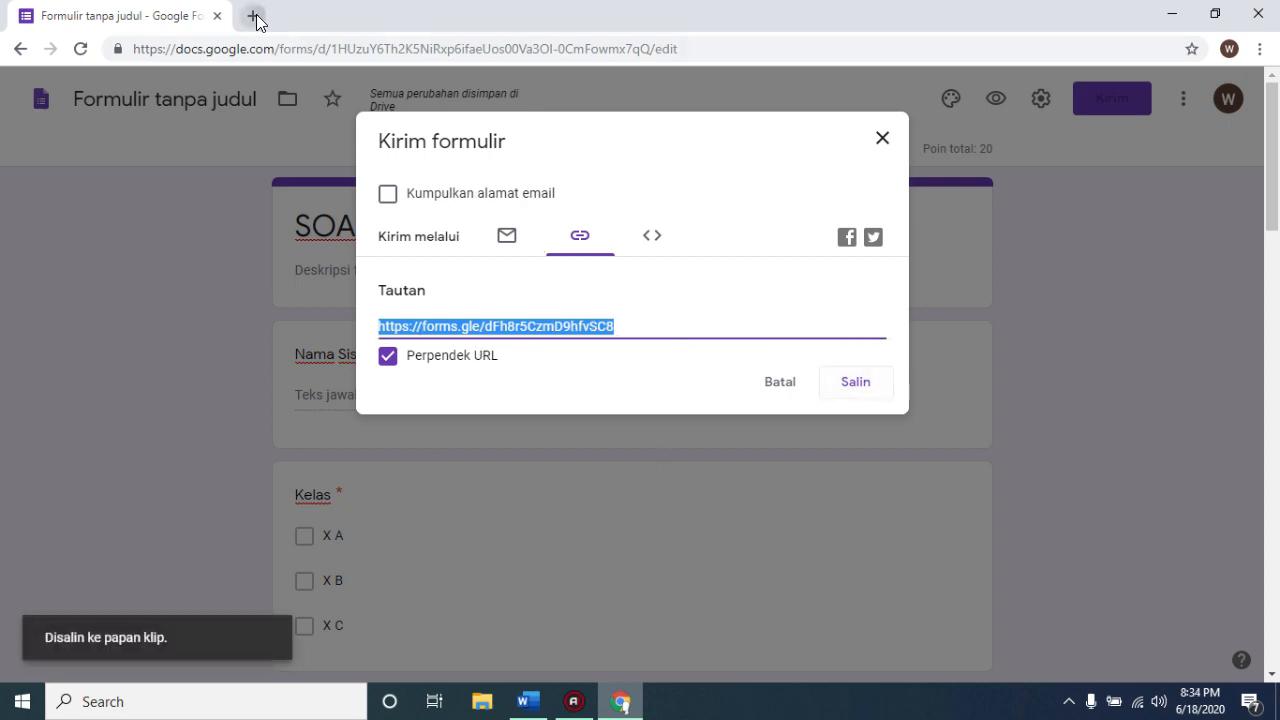
Open the copied form link in a new browser tab.
left_click(253, 16)
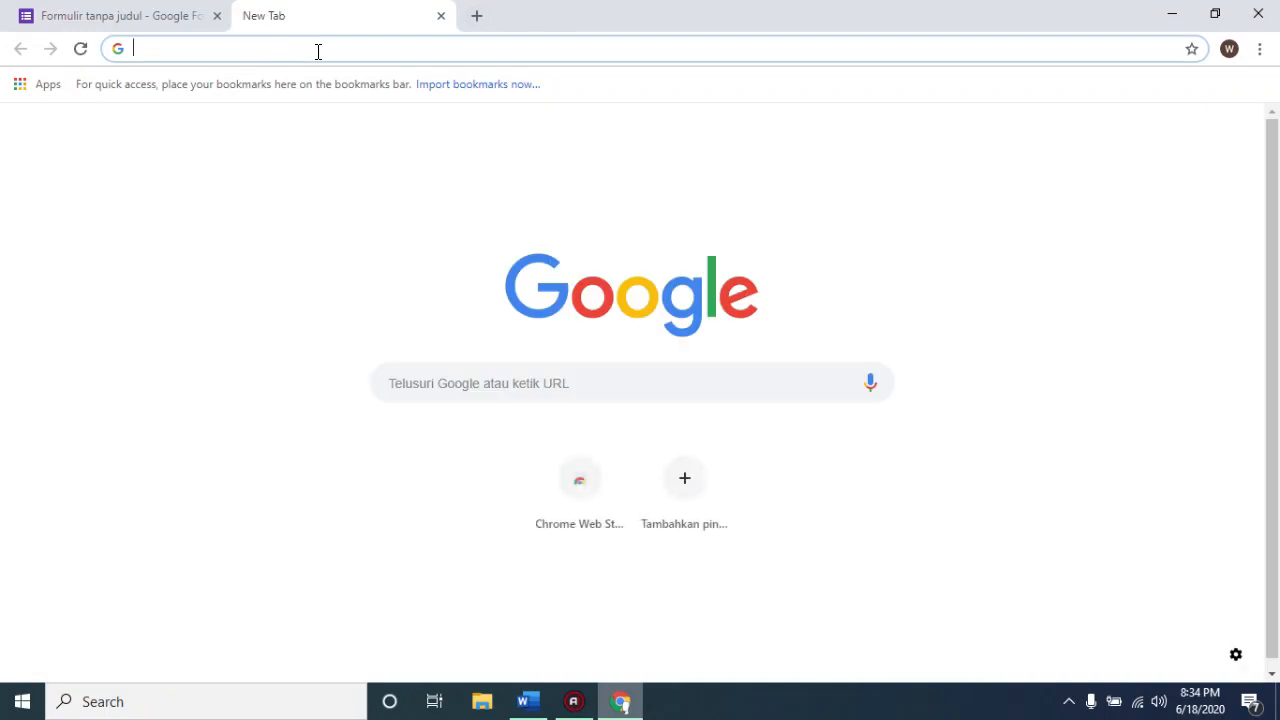
key("ctrl+v")
key("Return")
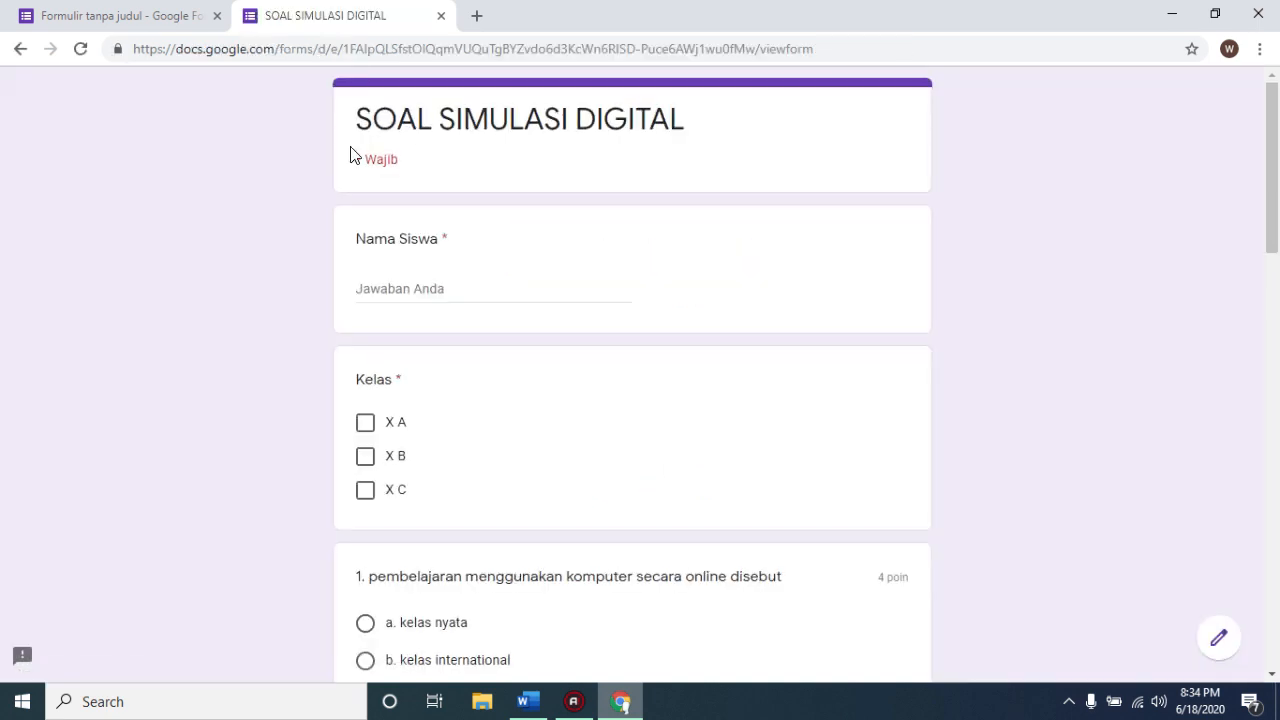
Enter the student's name in the live form and choose class X B.
left_click(390, 285)
type("AW Chanel")
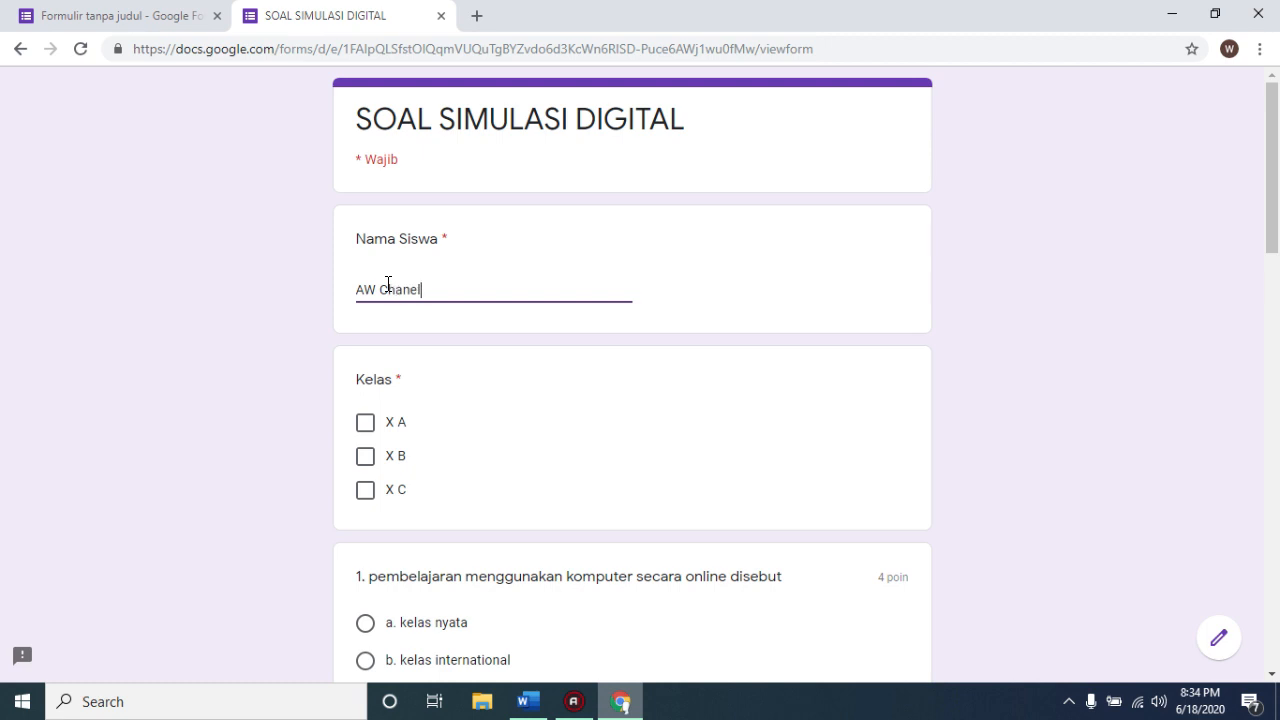
left_click(366, 457)
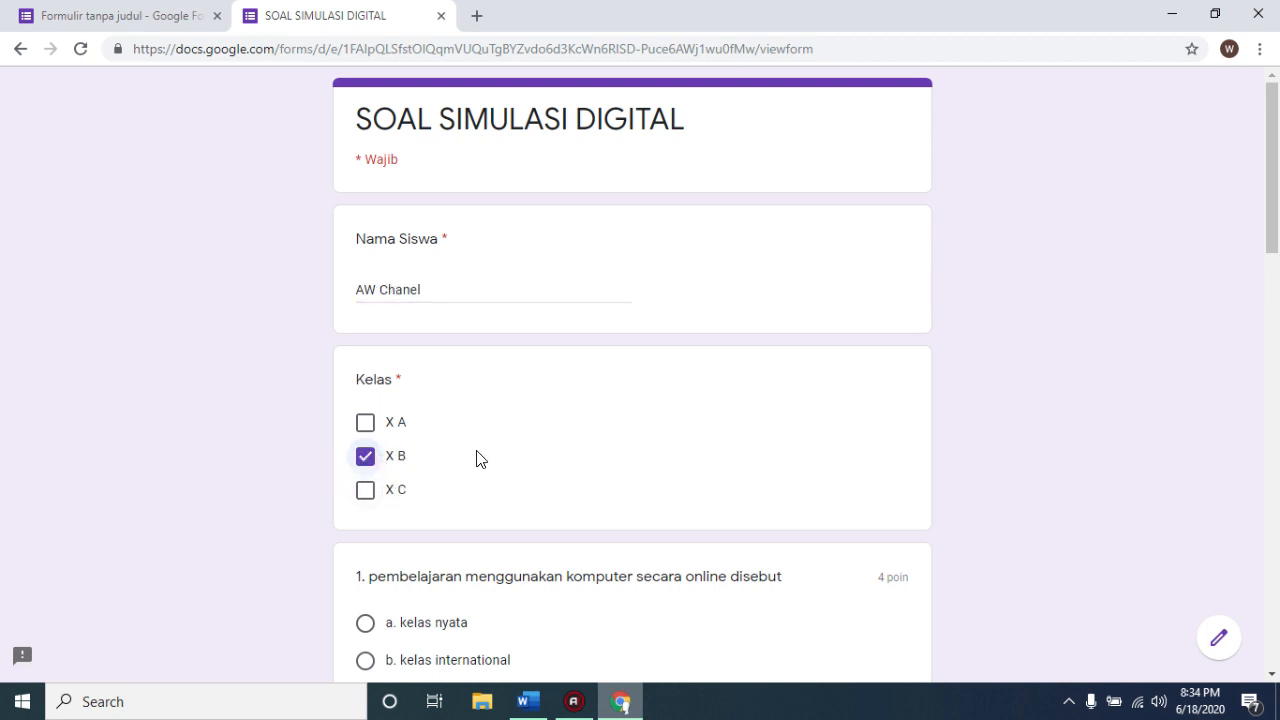
Answer question 1 with "d. kelas maya", question 2 with "e. Microsoft" and question 3 with "d. aplikasi pengolah presentasi".
scroll(477, 458, "down", 3)
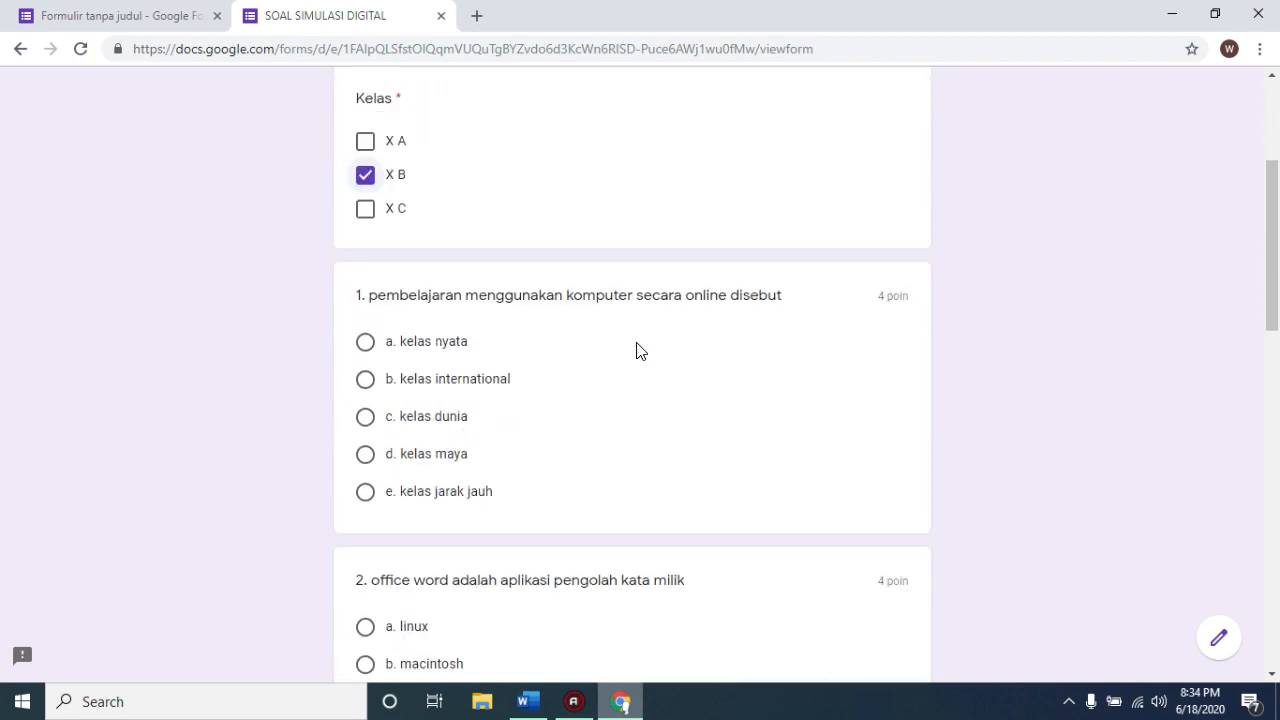
left_click(367, 455)
scroll(561, 457, "down", 1)
scroll(561, 457, "down", 1)
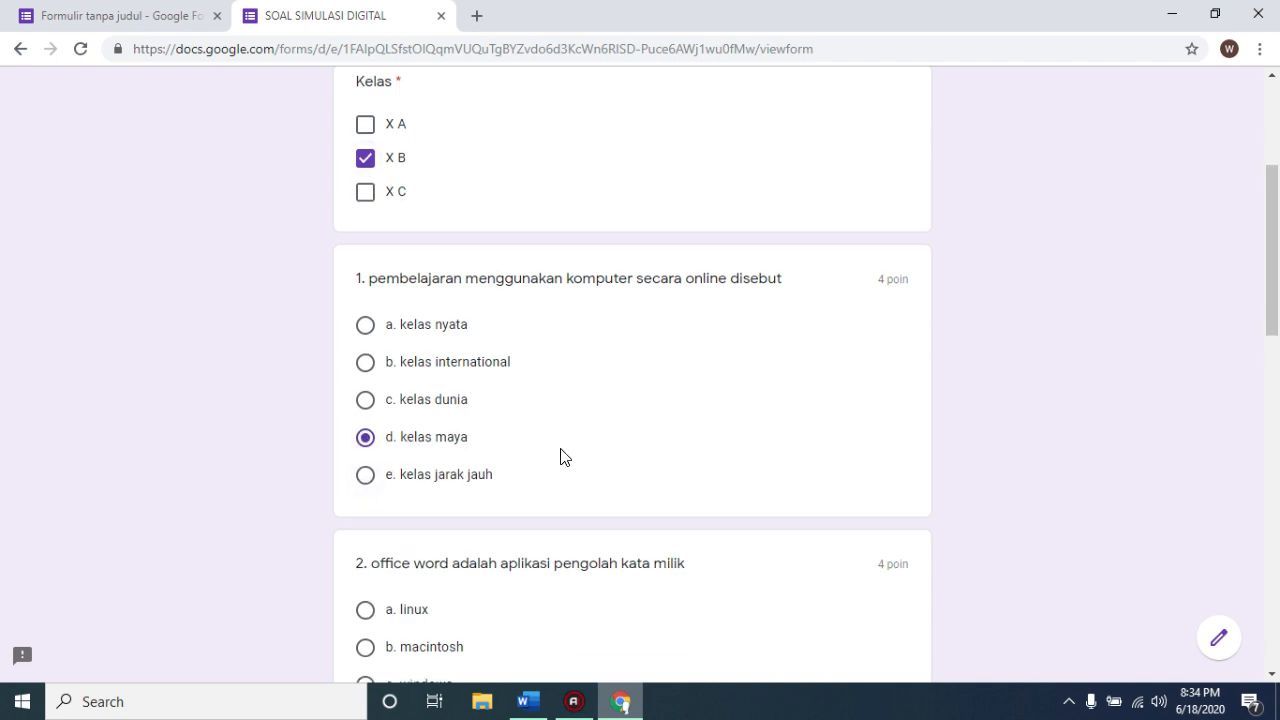
scroll(561, 457, "down", 3)
left_click(364, 497)
scroll(484, 500, "down", 3)
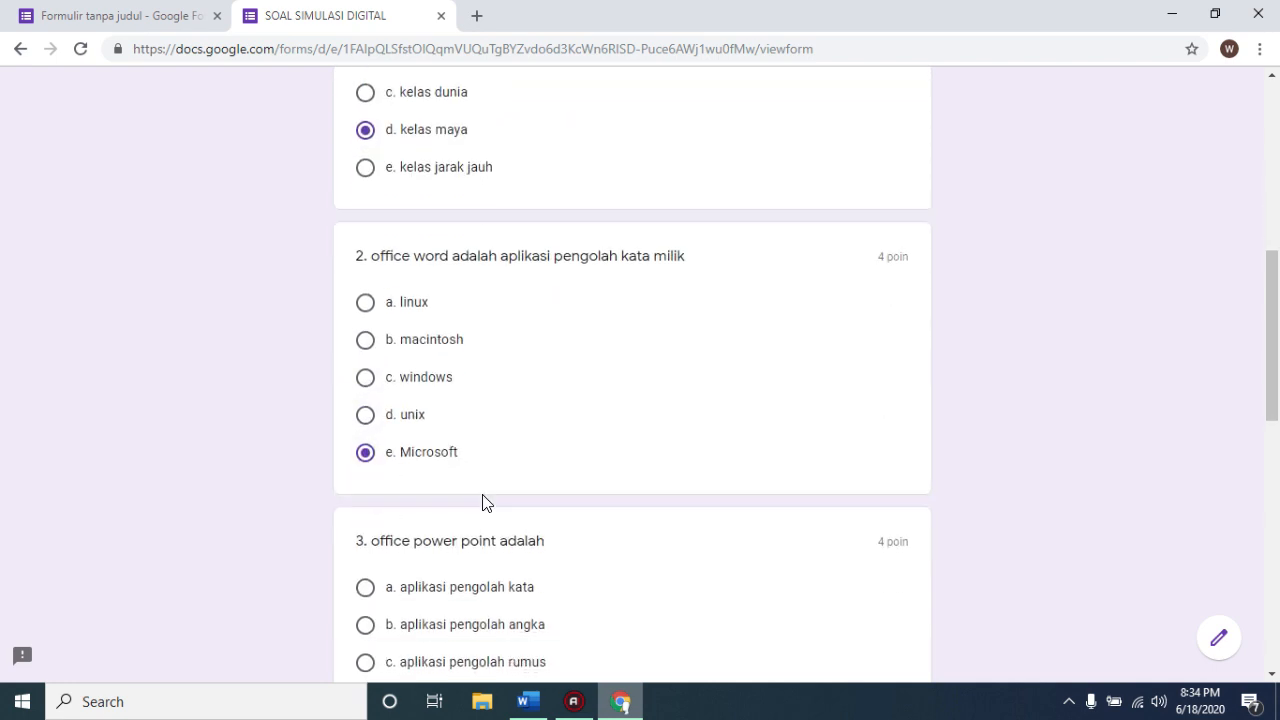
scroll(484, 500, "down", 3)
left_click(367, 463)
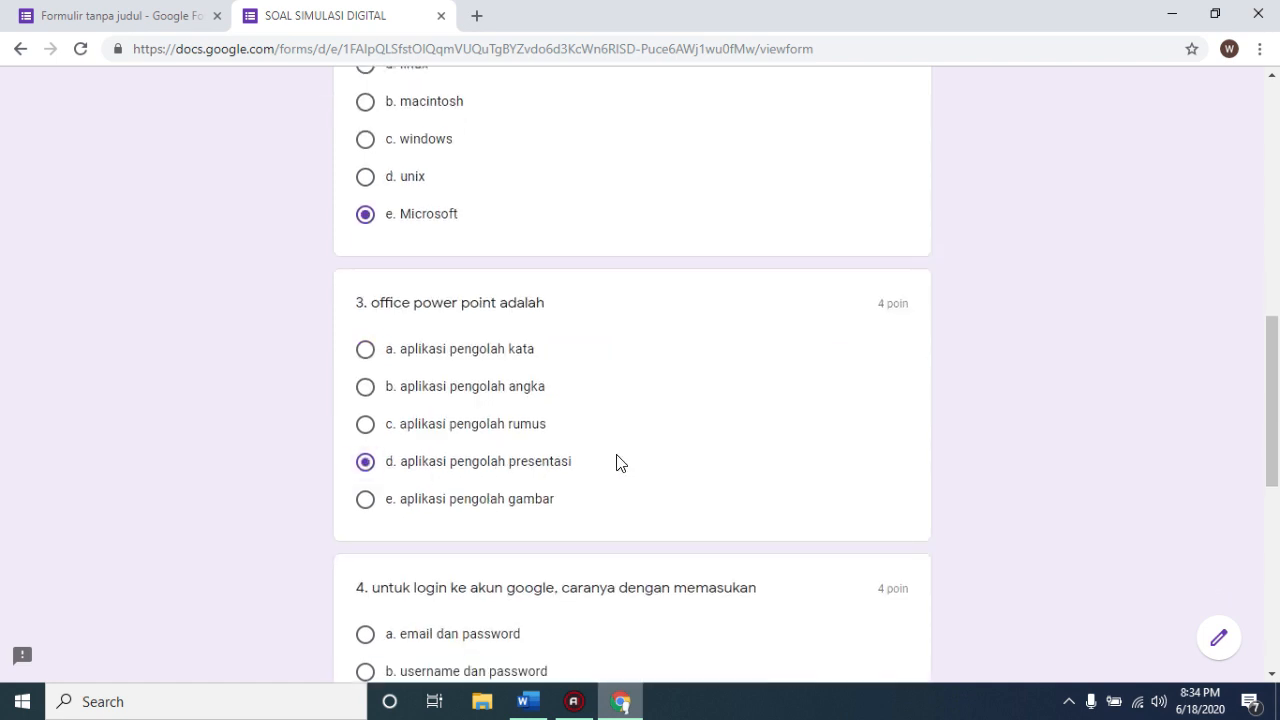
Answer question 4 with "a. email dan password" and question 5 with "e. F5", and submit the form.
scroll(697, 458, "down", 2)
scroll(697, 458, "down", 2)
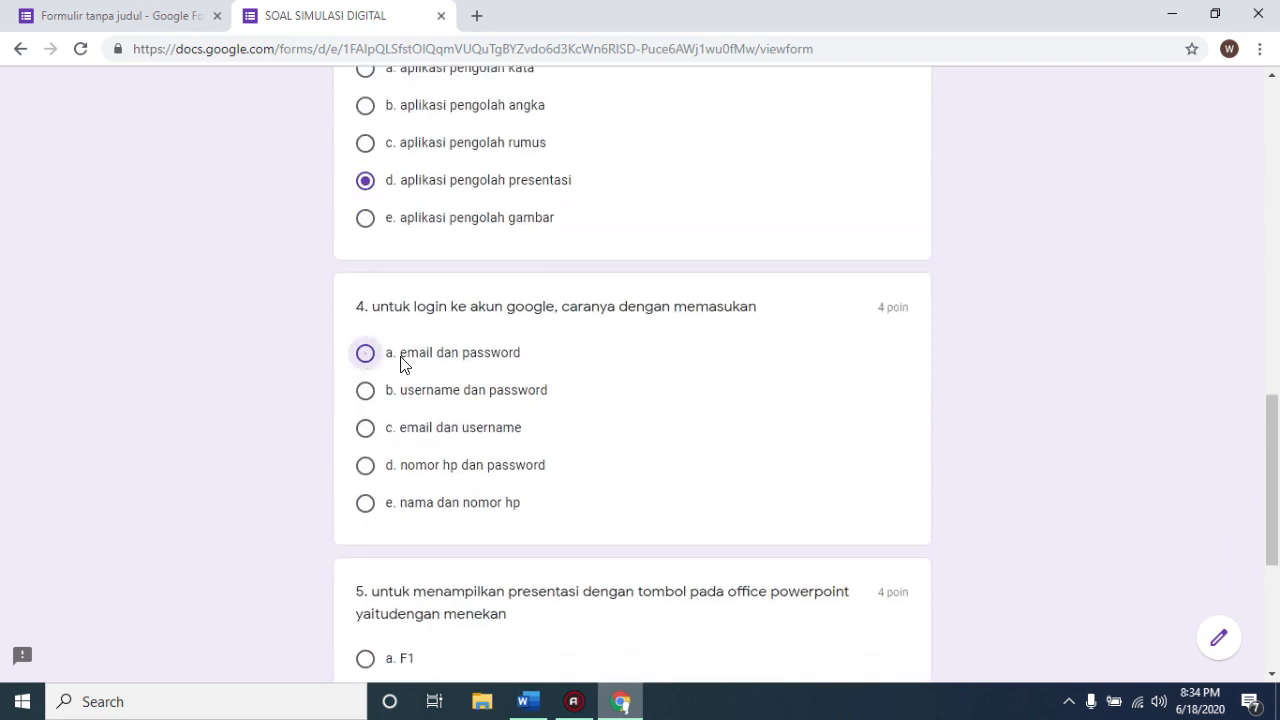
left_click(403, 362)
scroll(629, 391, "down", 3)
scroll(629, 391, "down", 1)
left_click(365, 444)
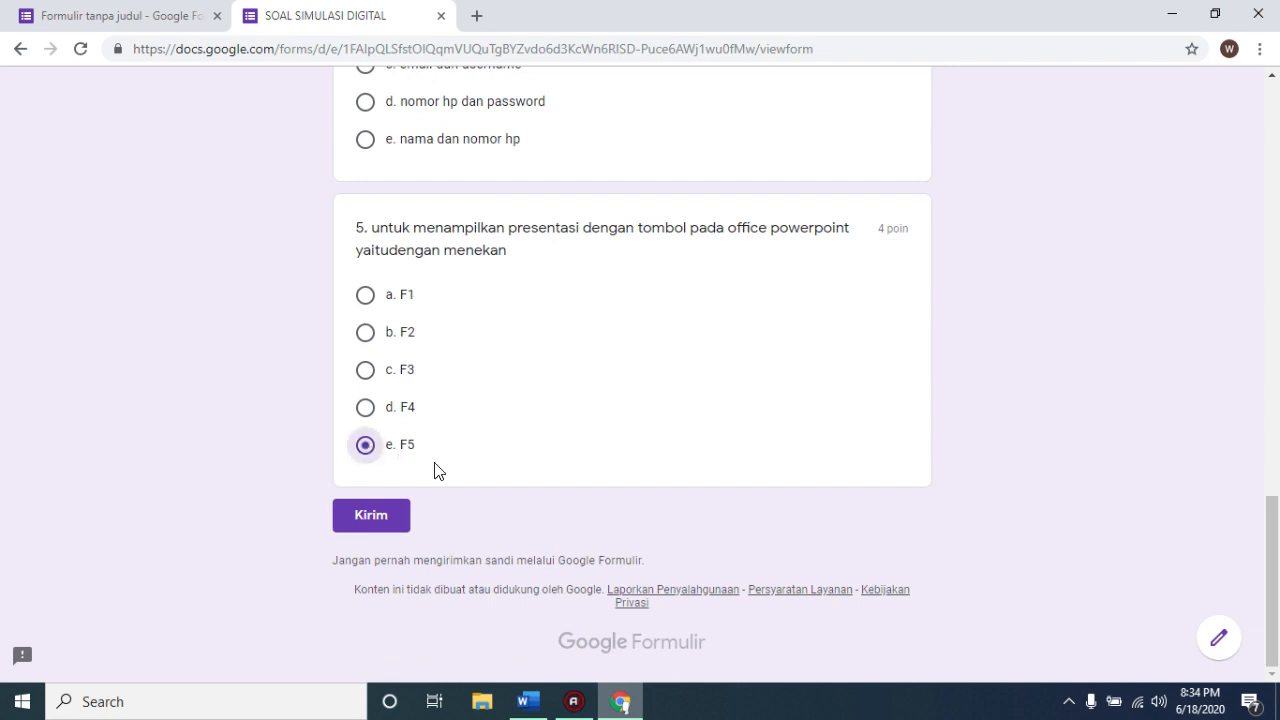
left_click(373, 512)
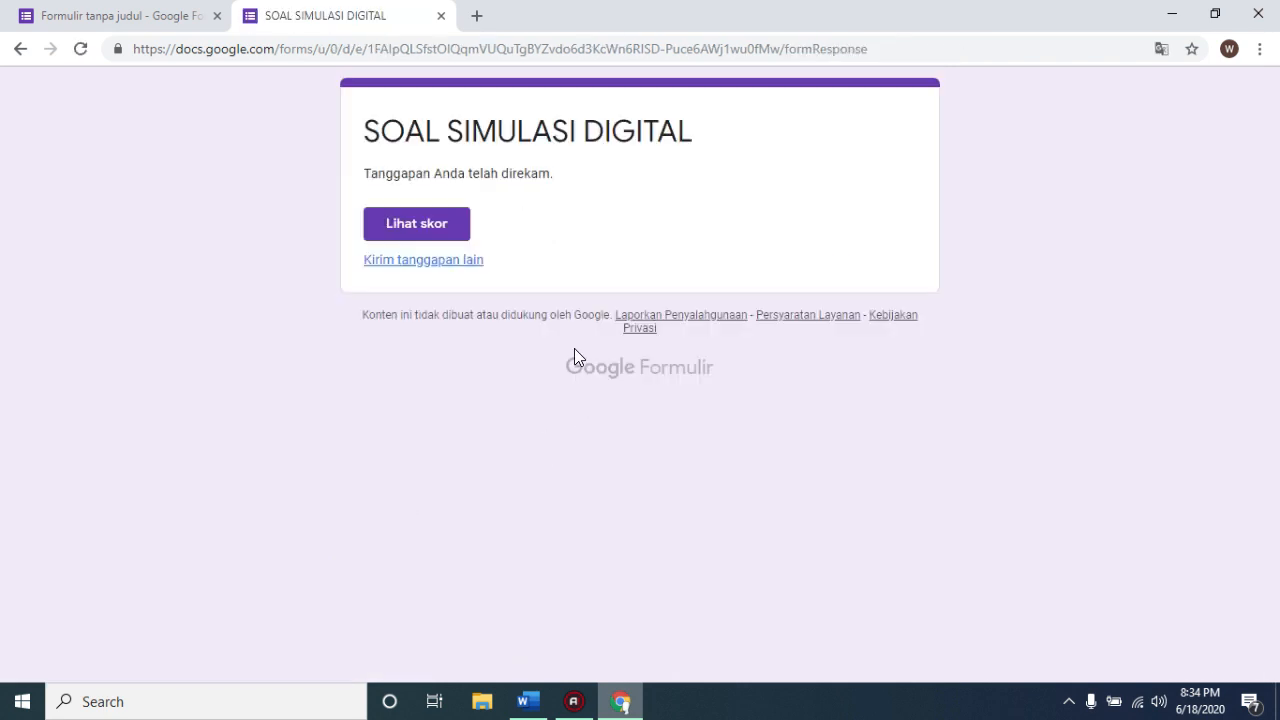
View the submission's score and review the marking of all five questions.
left_click(397, 230)
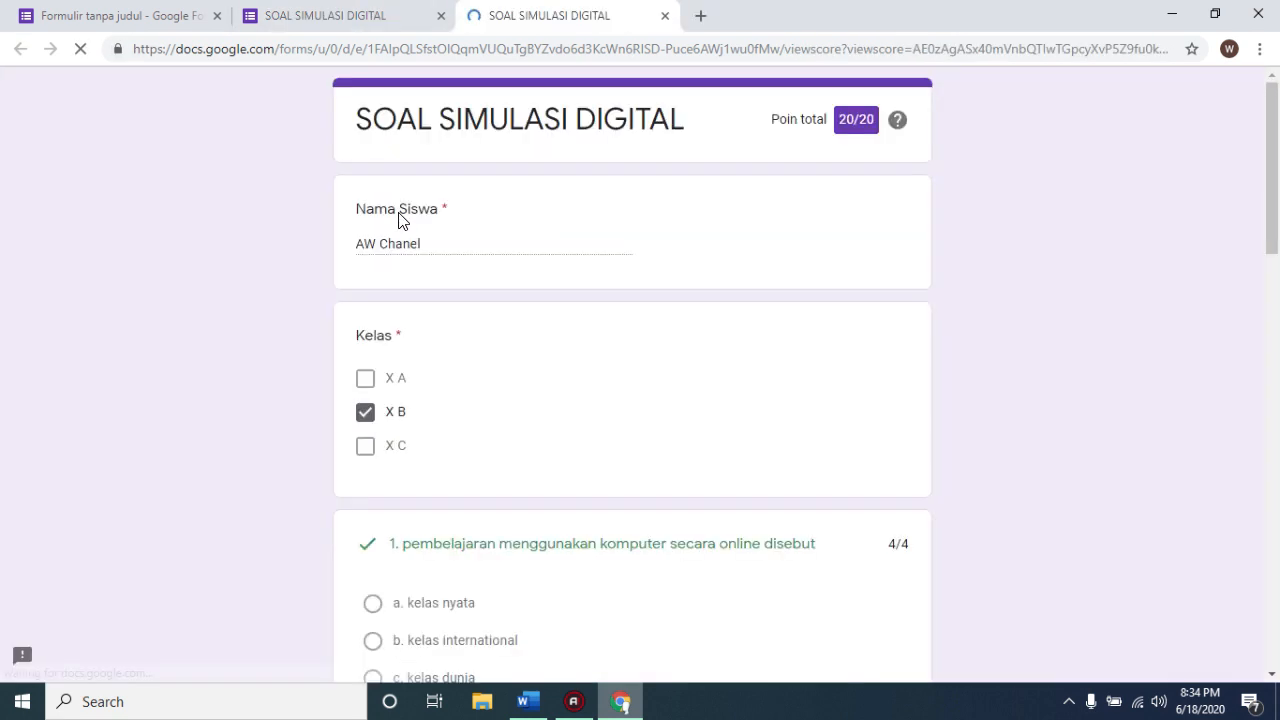
scroll(449, 280, "down", 3)
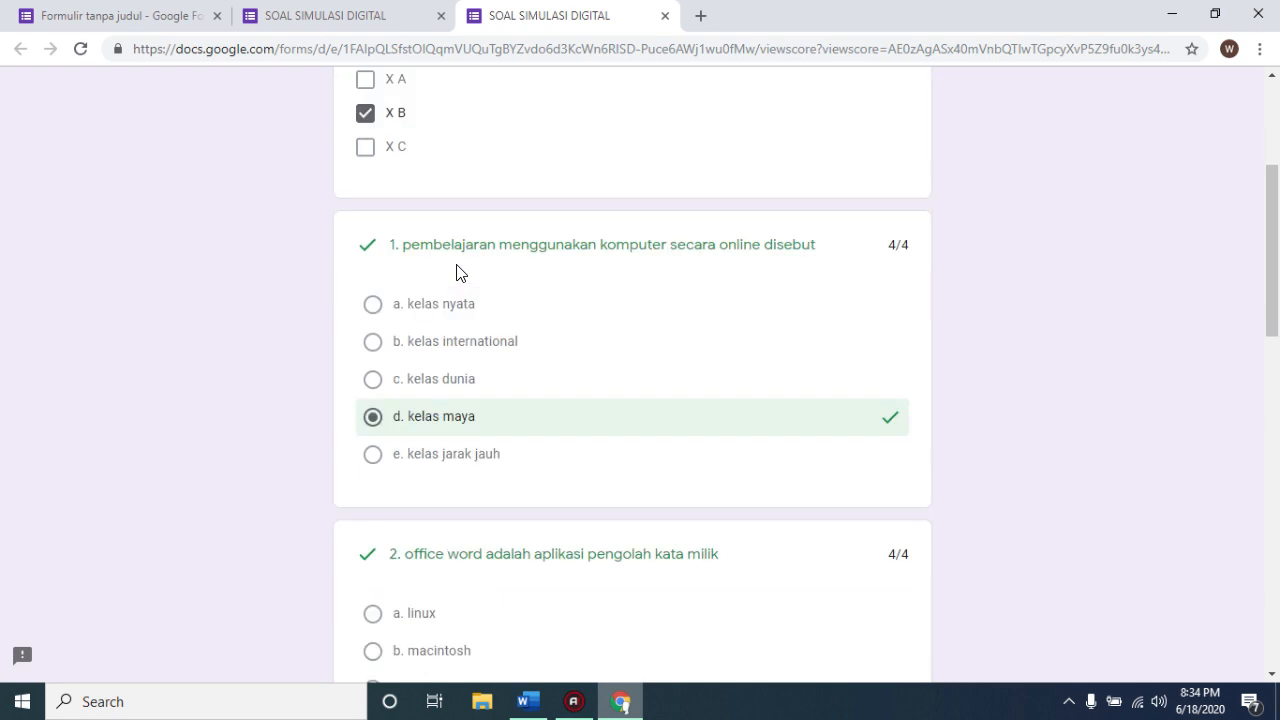
scroll(459, 272, "down", 12)
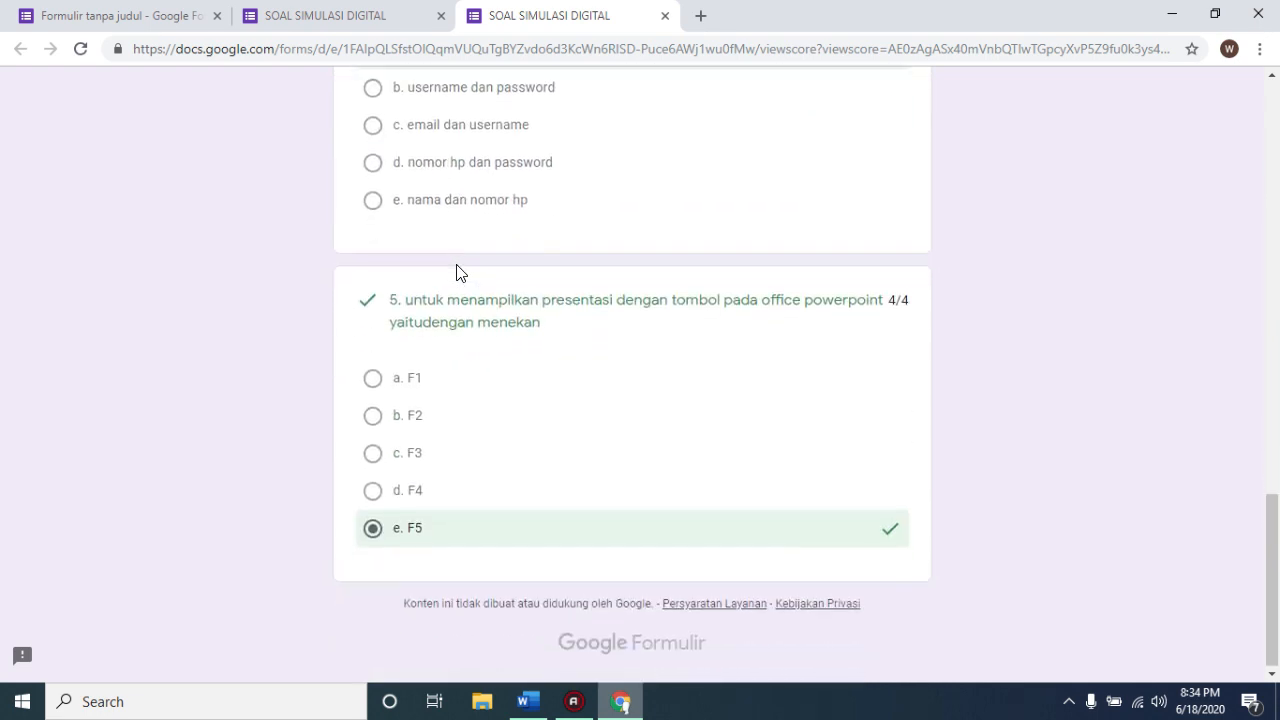
scroll(460, 272, "up", 10)
scroll(456, 264, "up", 4)
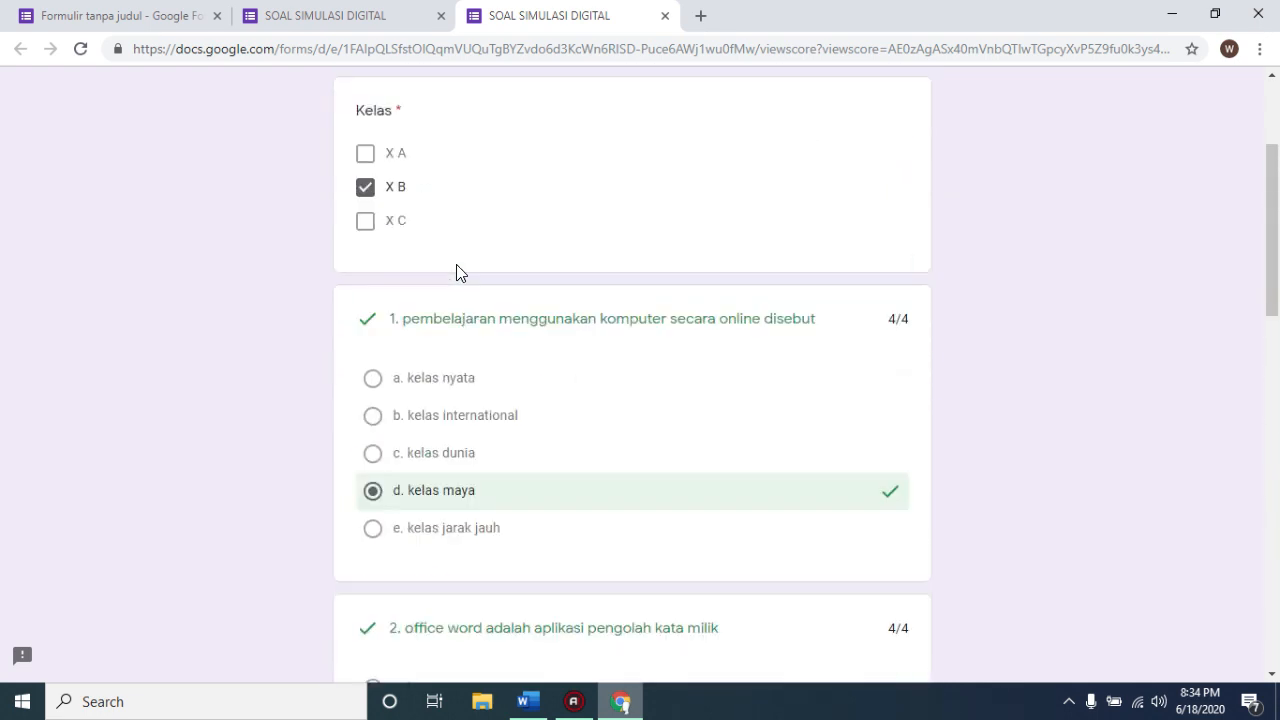
scroll(459, 272, "up", 1)
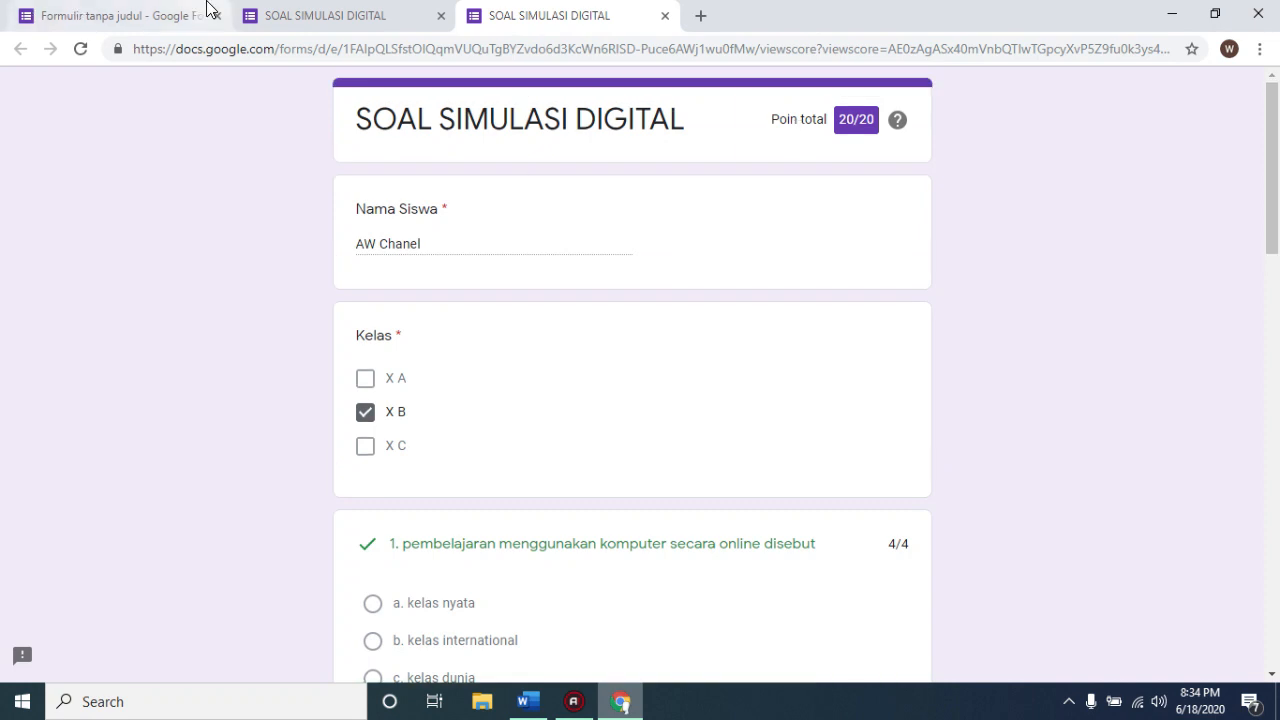
Return to the form editor, close the sharing dialog and show the form's responses.
left_click(95, 22)
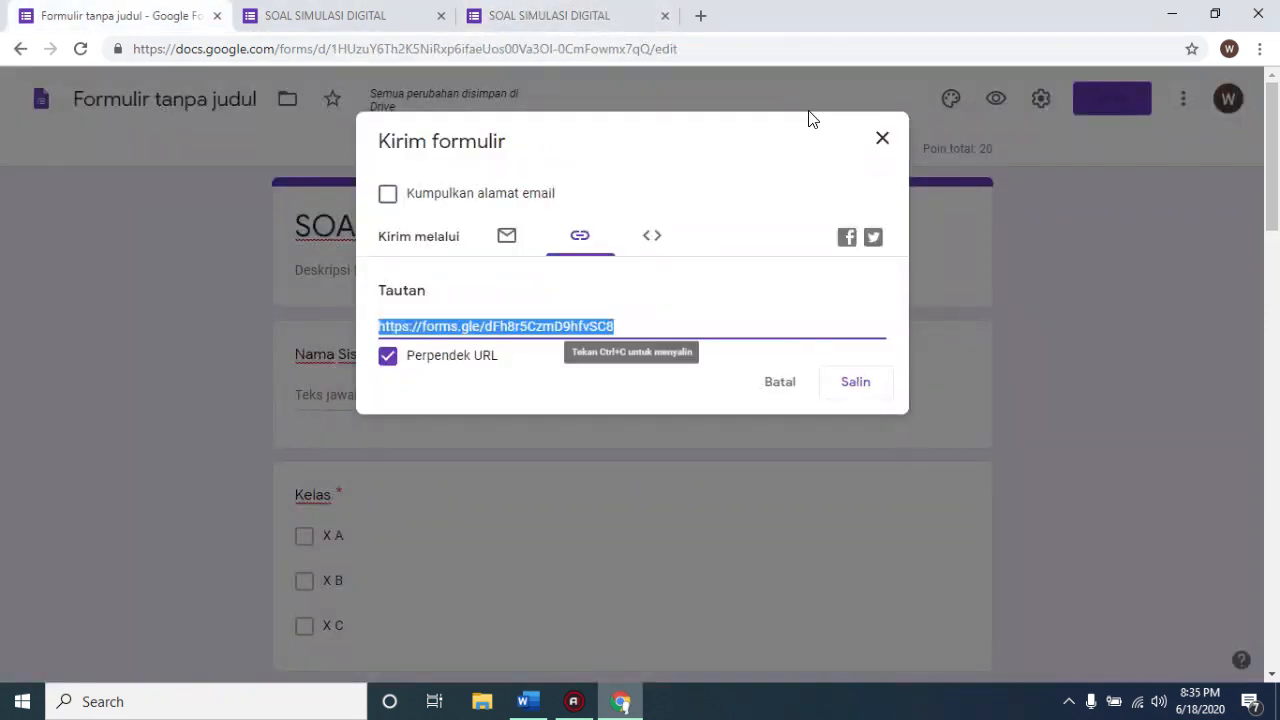
left_click(889, 138)
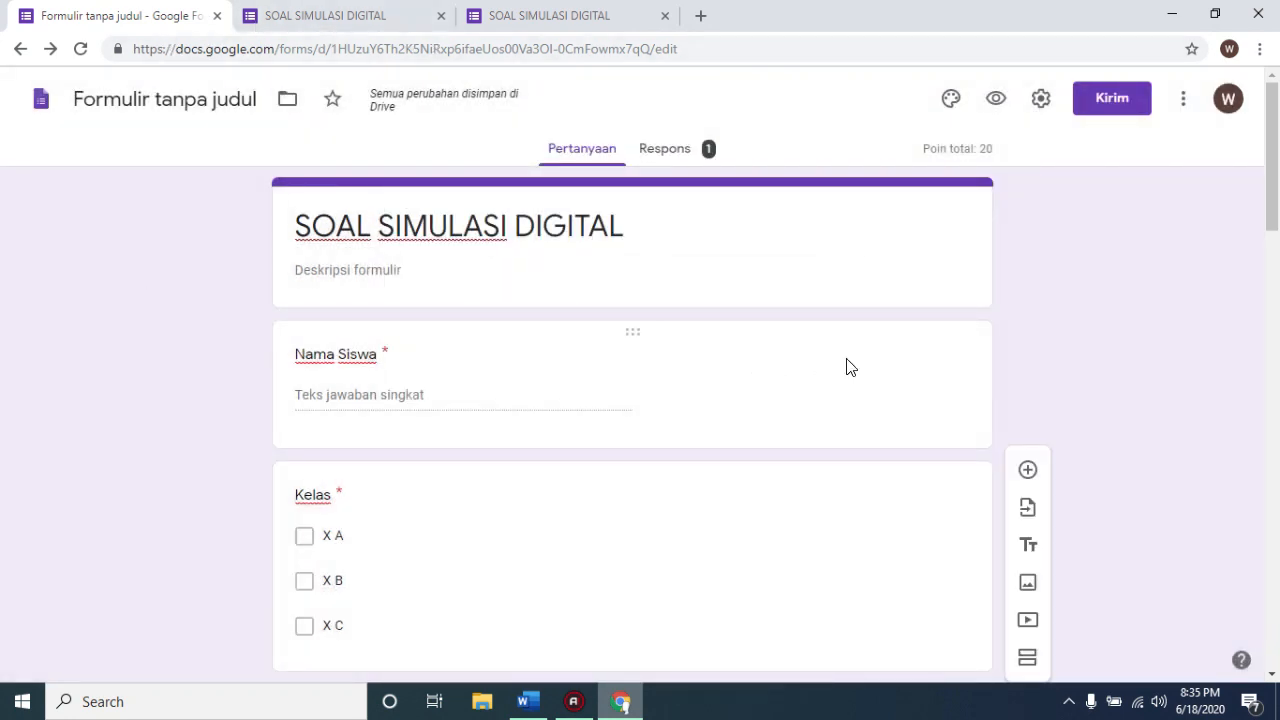
left_click(651, 151)
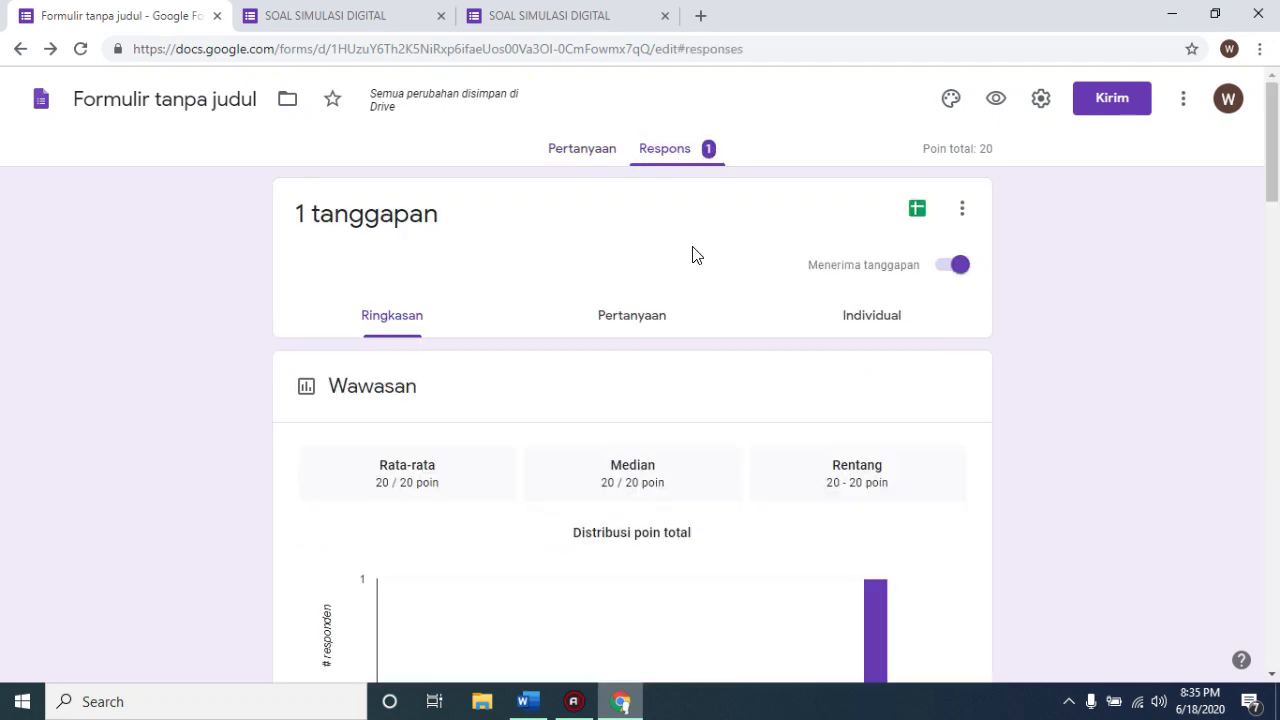
Create a new response spreadsheet named "Soal Simulasi Digital" and select the score cell B2.
left_click(916, 212)
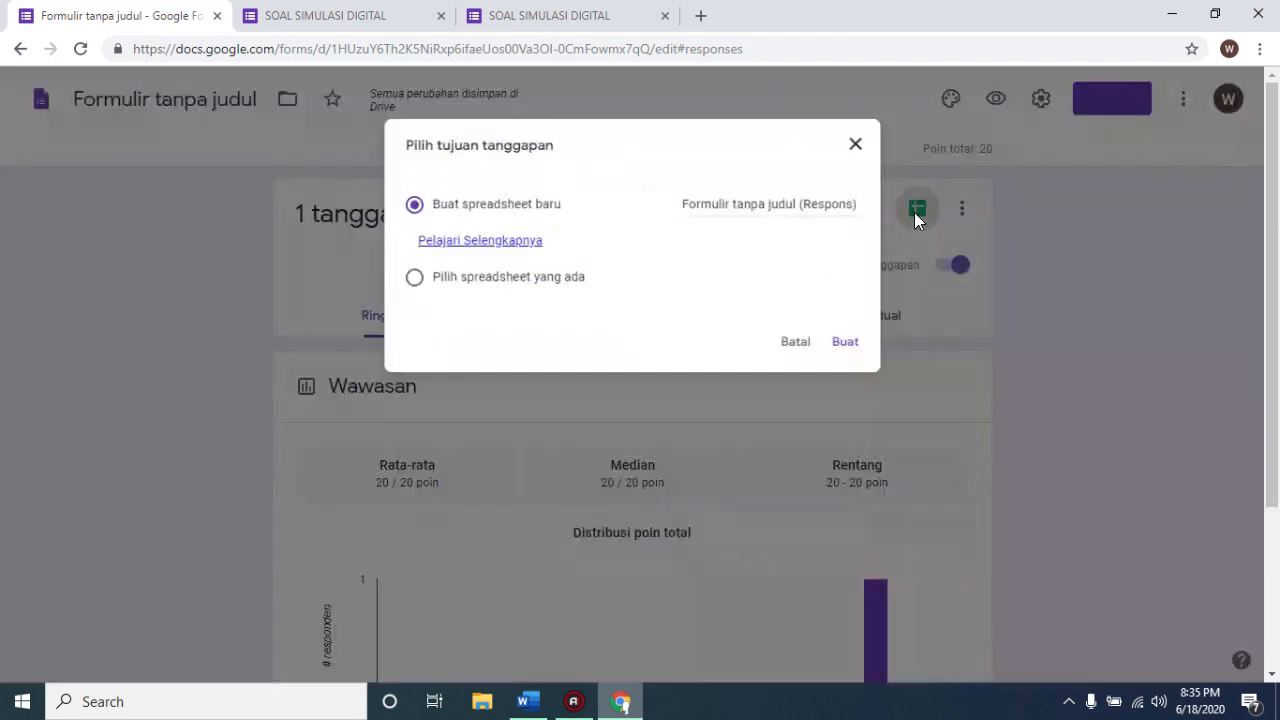
triple_click(754, 204)
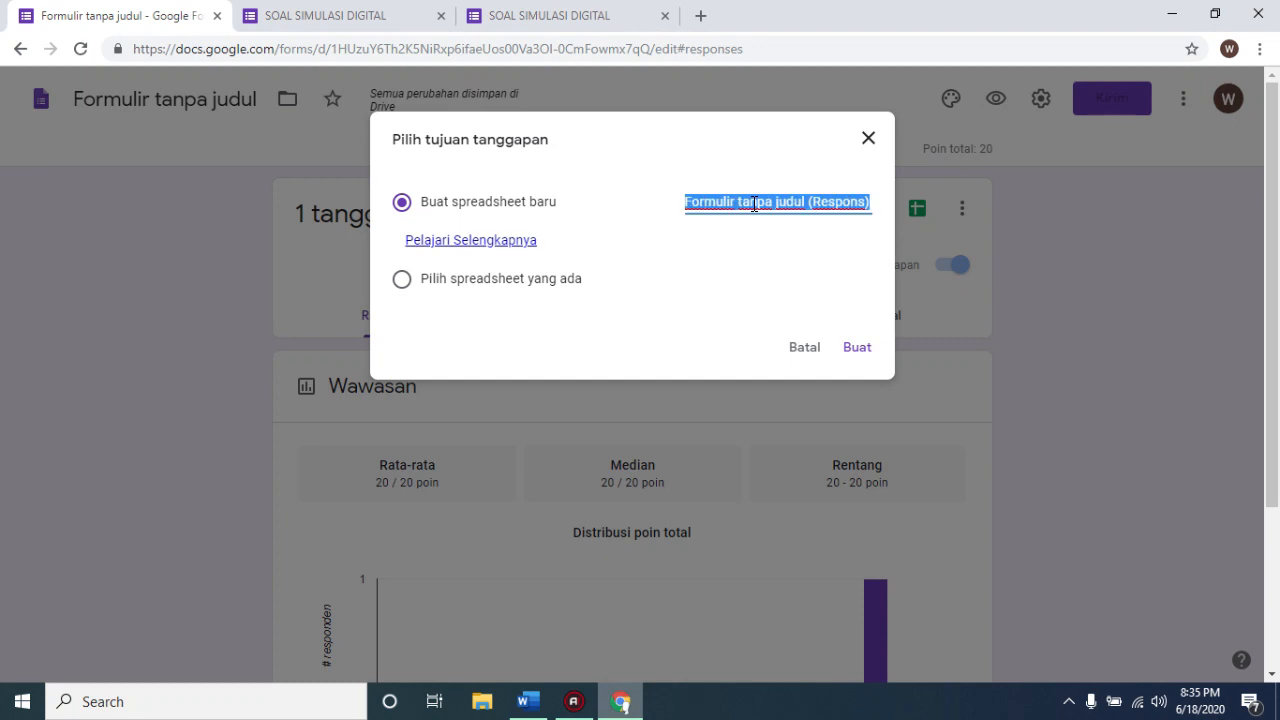
type("Soal Simulasi Digital")
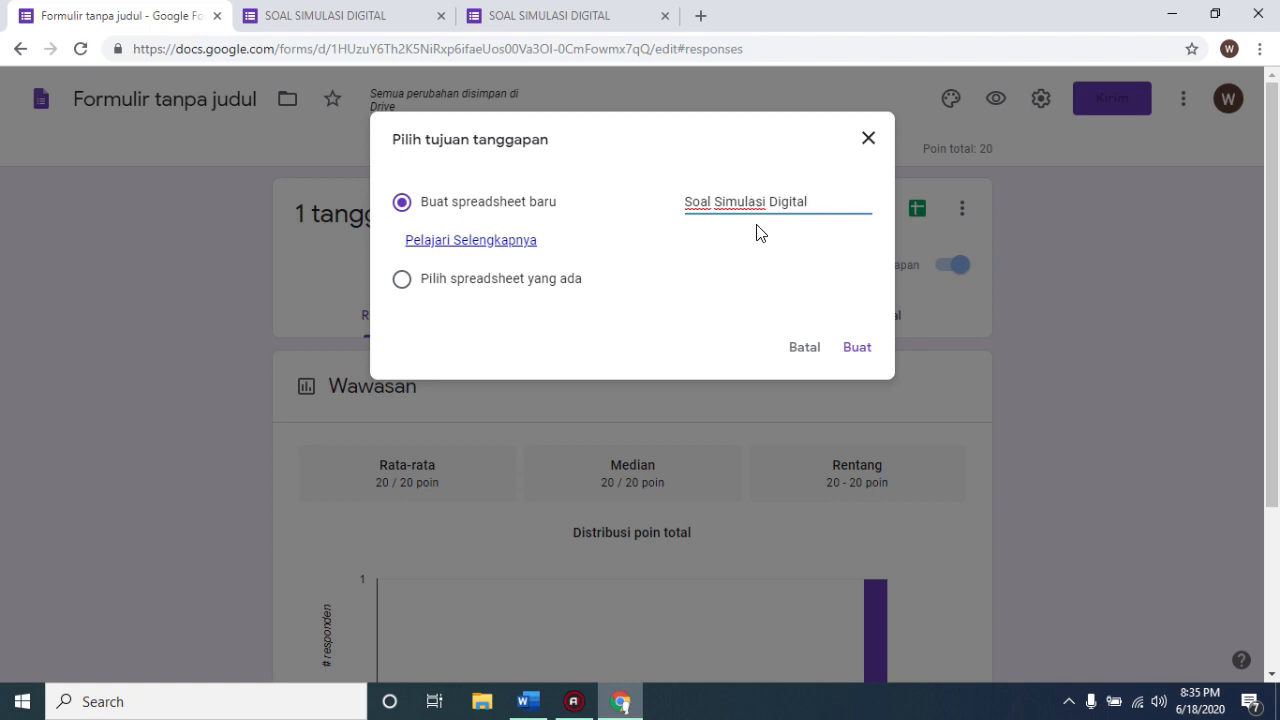
left_click(850, 352)
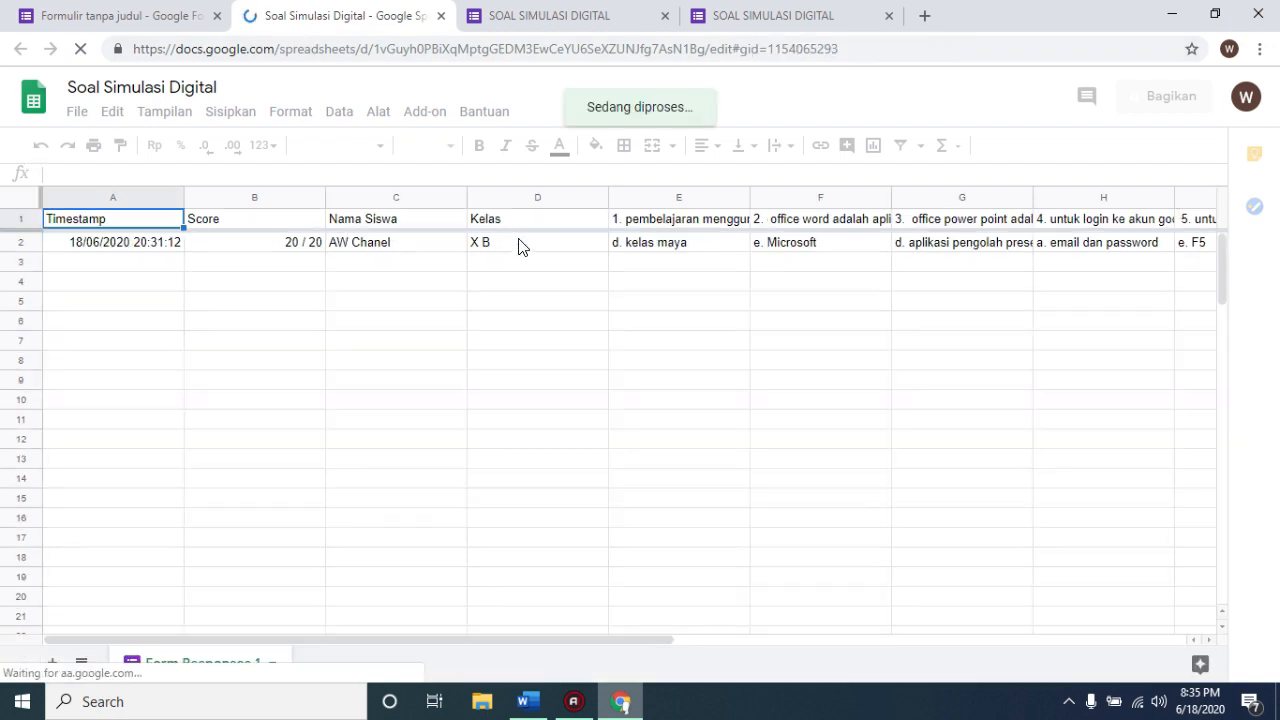
left_click(518, 248)
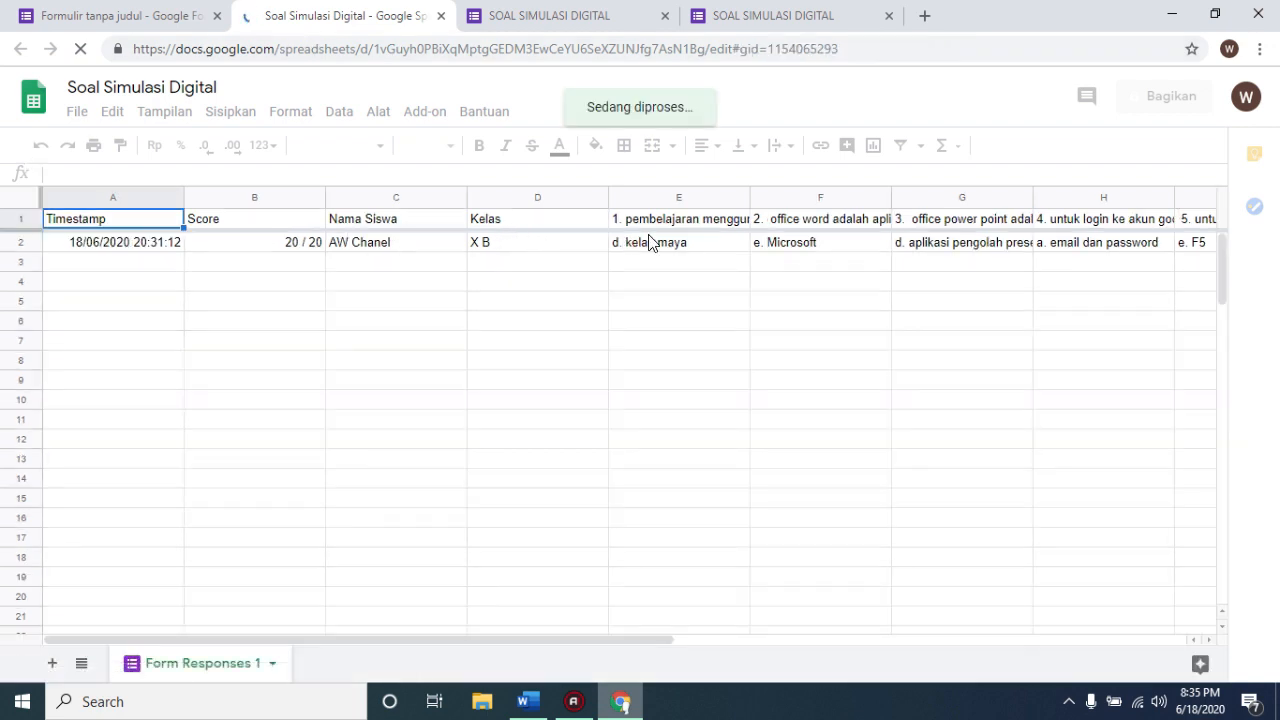
left_click(250, 248)
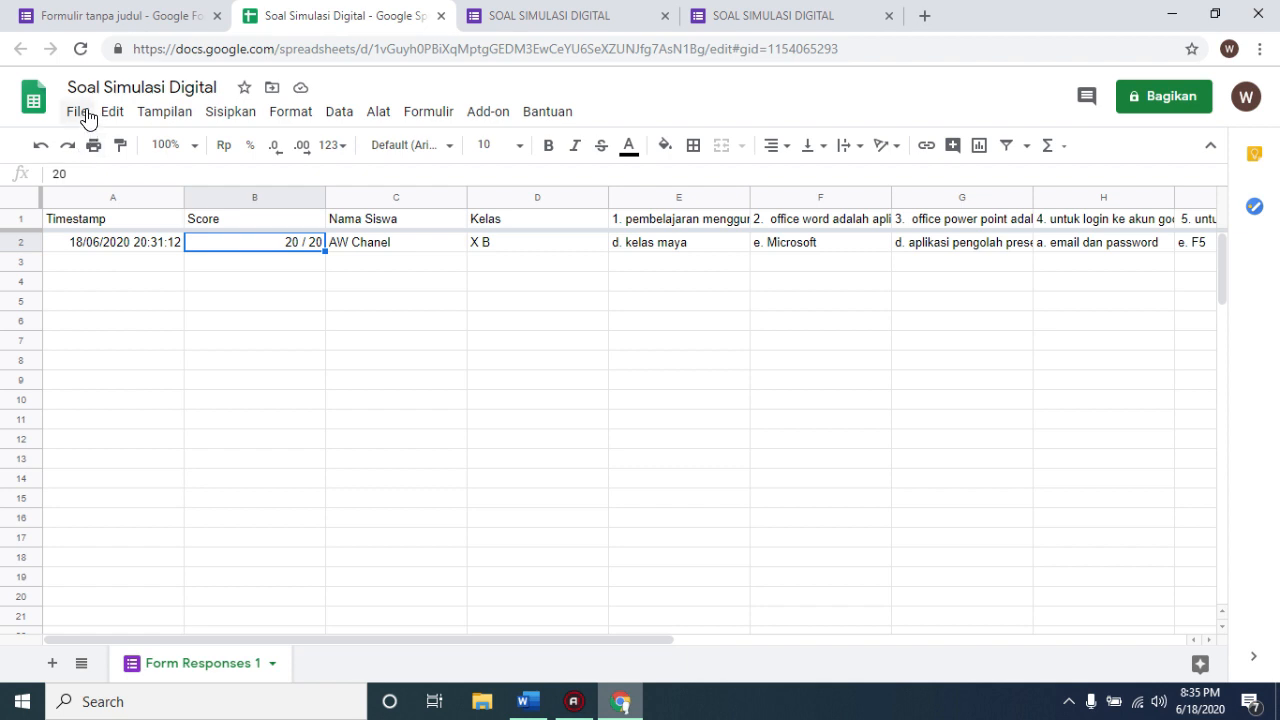
Download the "Soal Simulasi Digital" response spreadsheet as a Microsoft Excel (.xlsx) file.
left_click(87, 118)
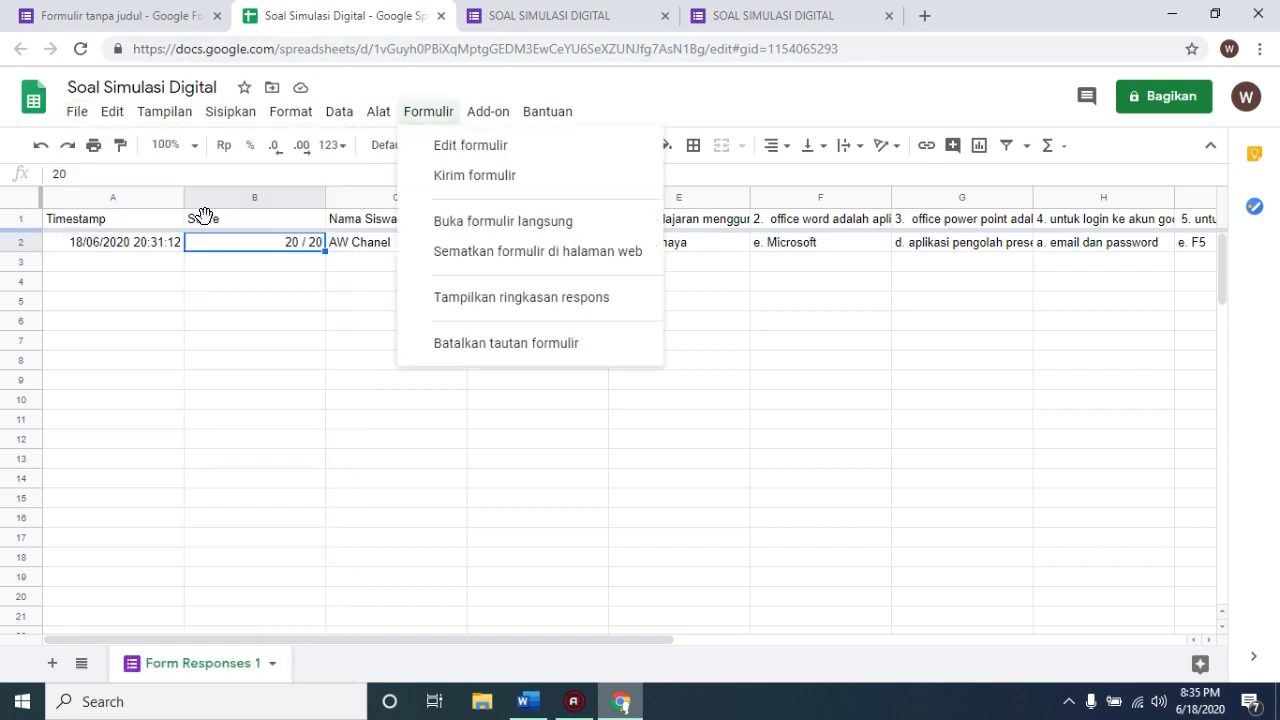
mouse_move(97, 117)
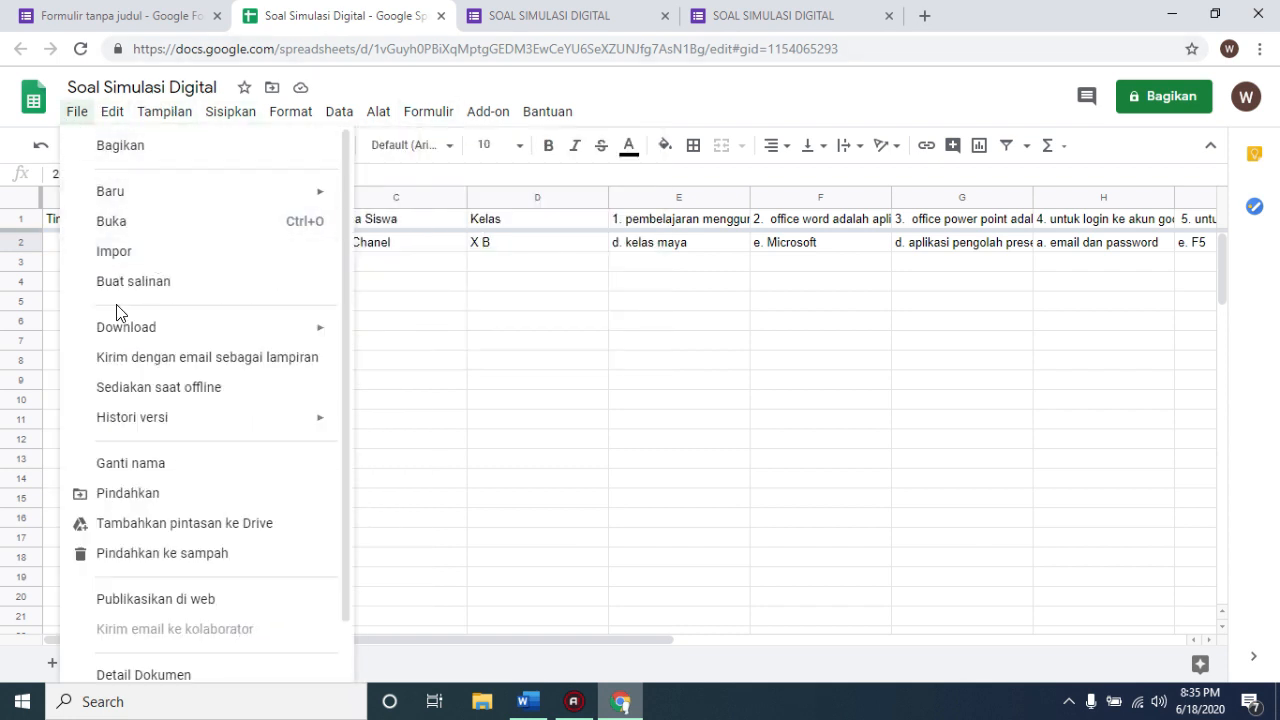
mouse_move(130, 327)
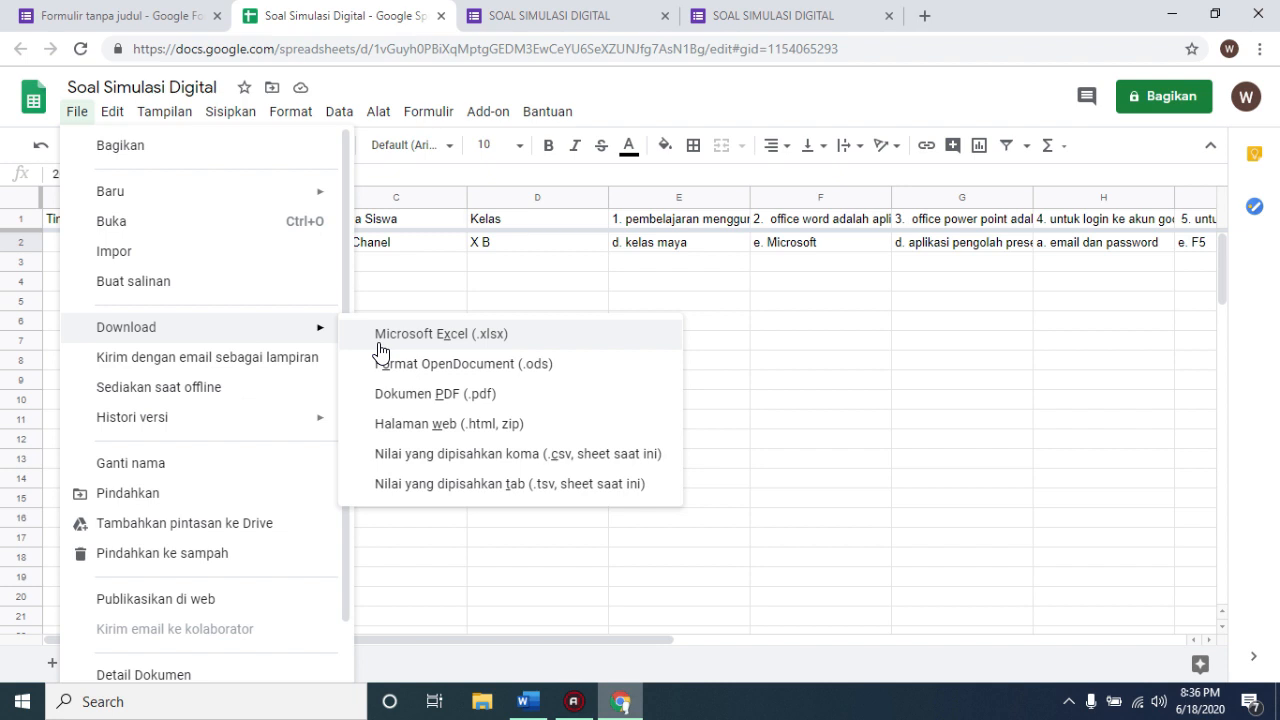
left_click(380, 345)
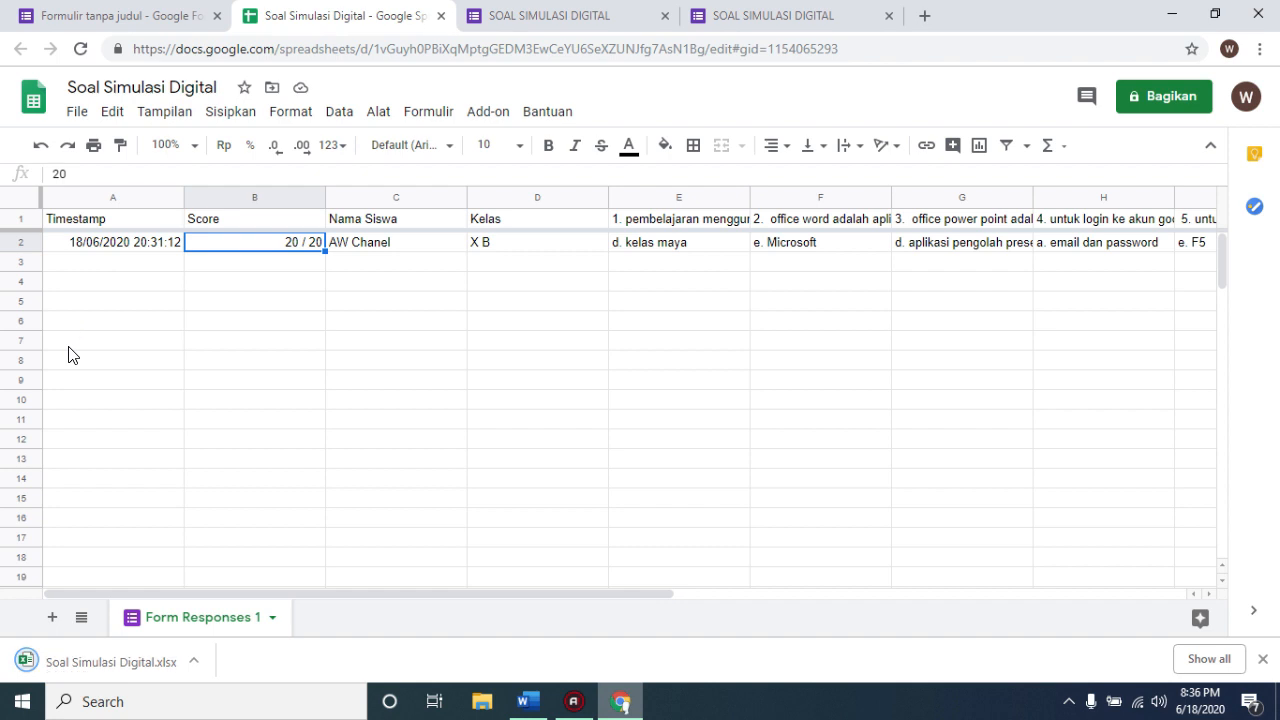
Open the downloaded workbook in Excel, enable editing, and check the response's score, student name and timestamp cells in row 2.
left_click(63, 666)
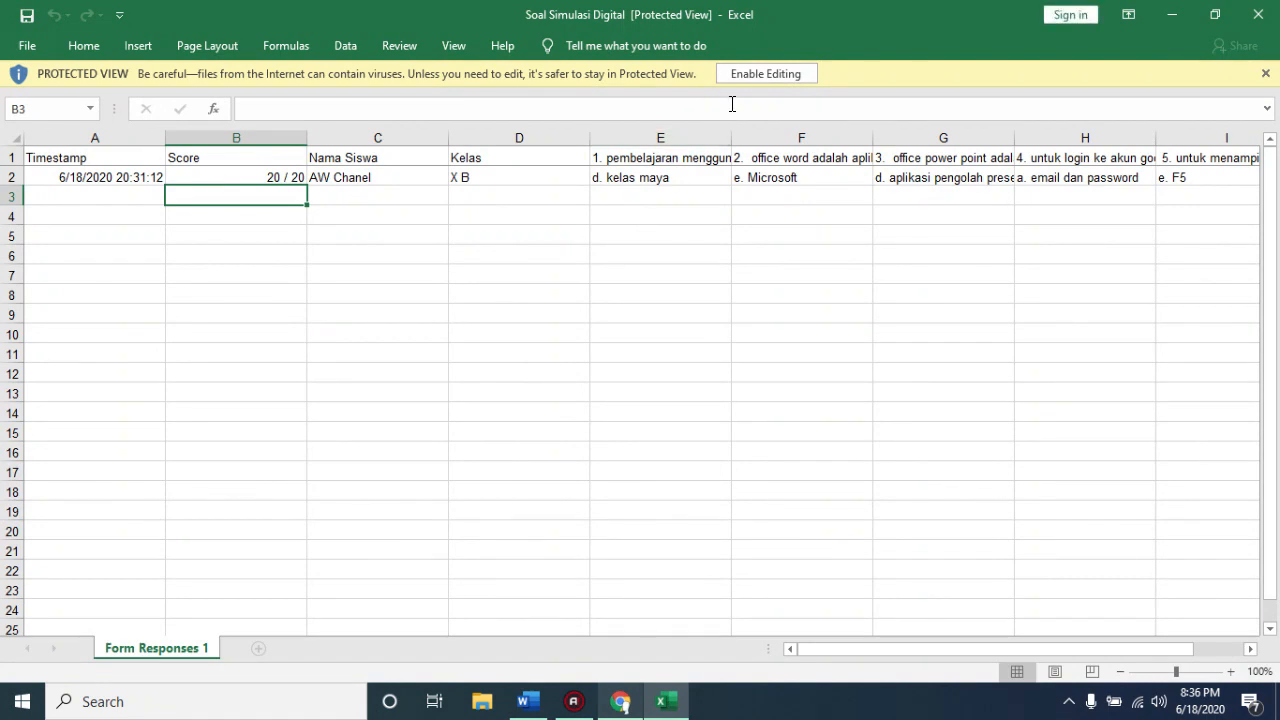
left_click(759, 79)
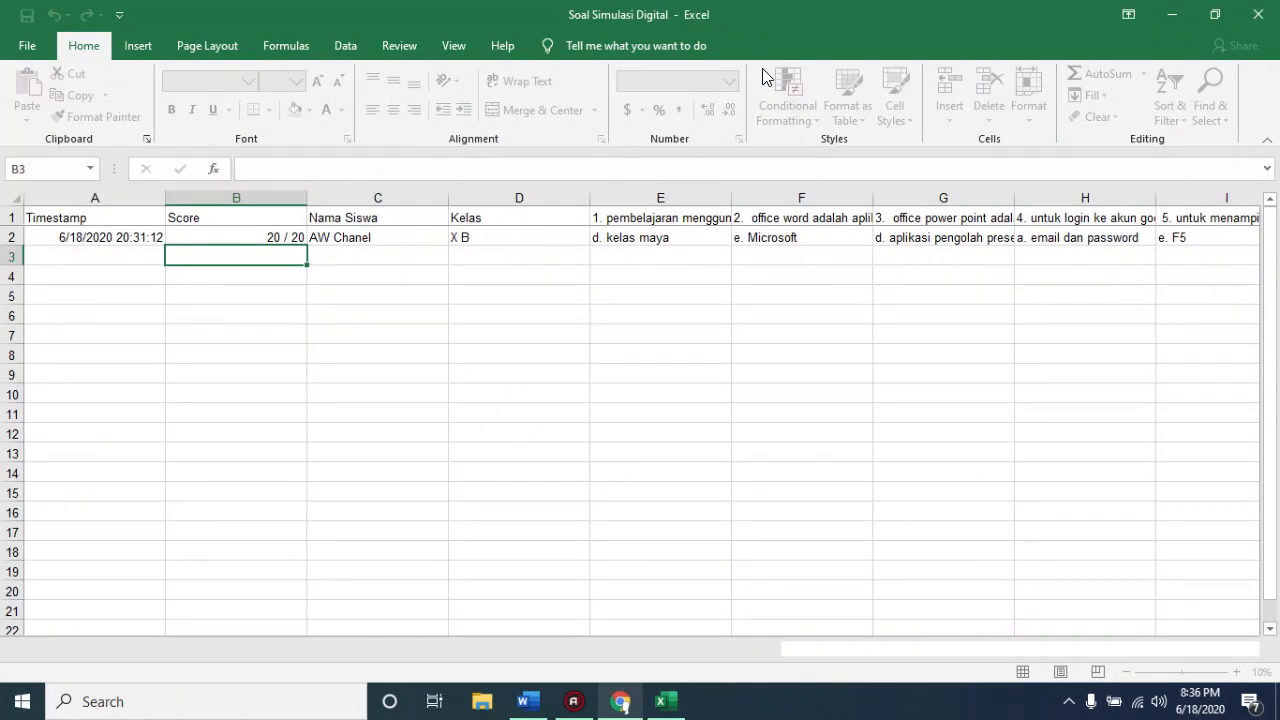
left_click(237, 237)
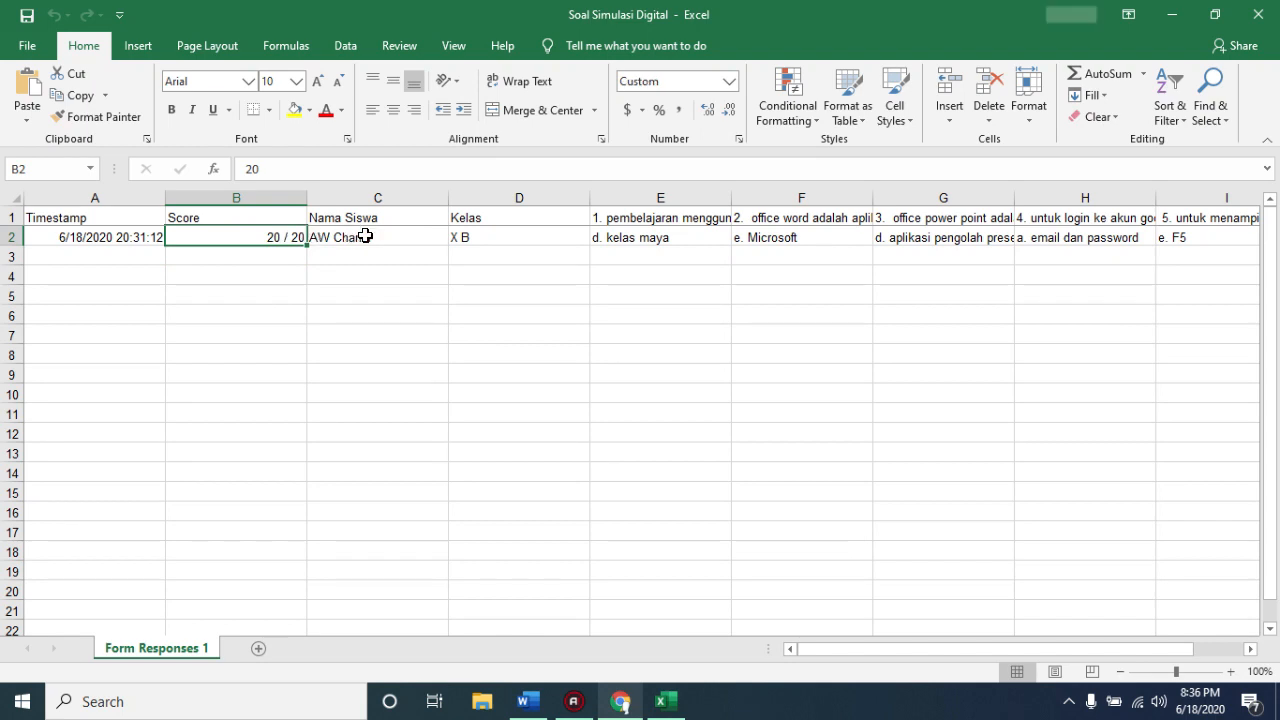
left_click(397, 236)
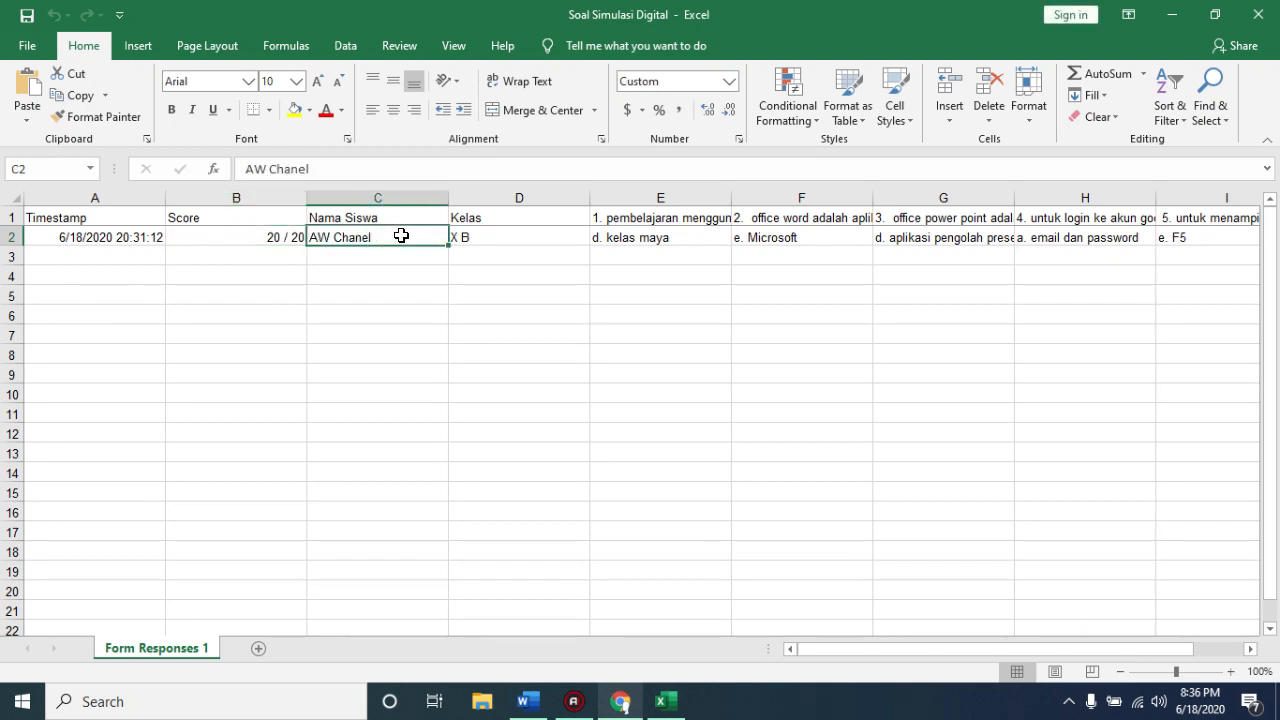
left_click(109, 237)
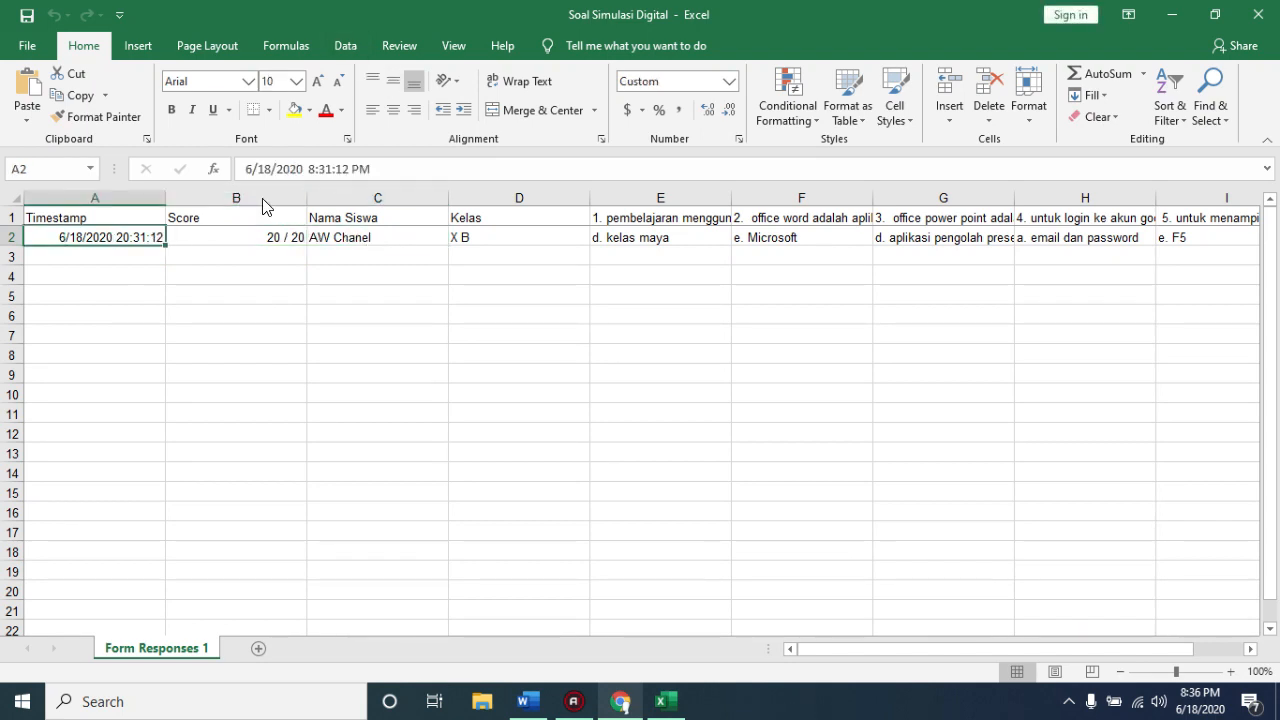